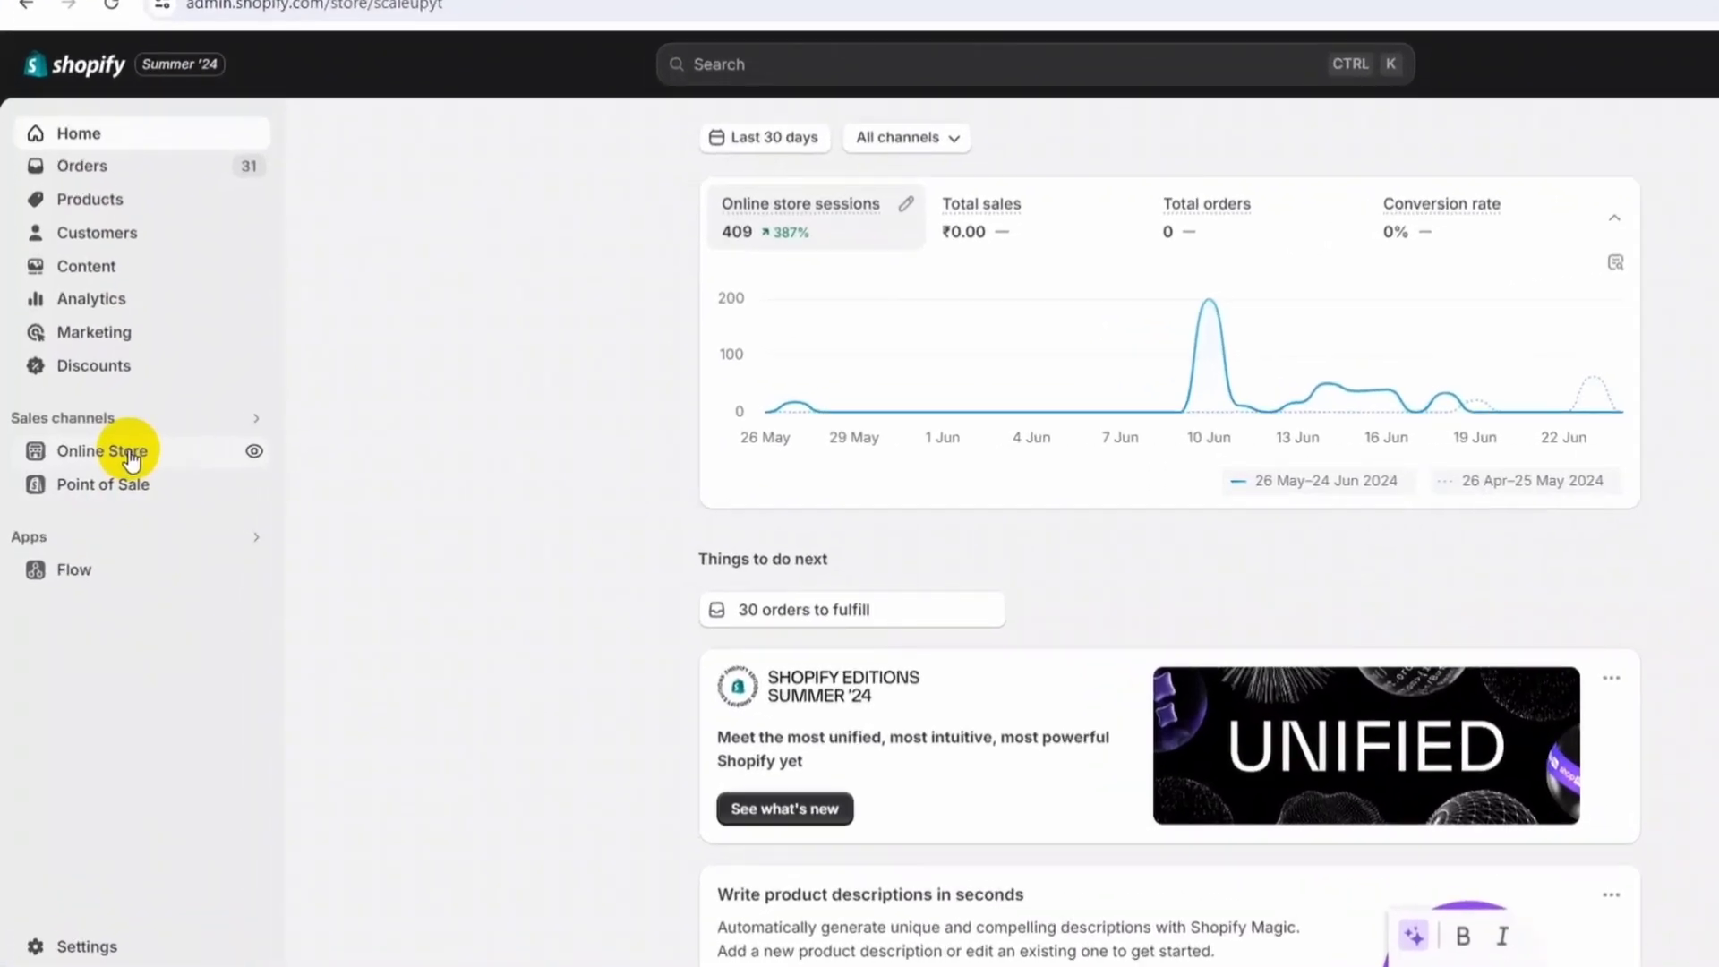
- Go to Online Store > Navigation to reach the Main menu editor
{"action": "left_click", "coordinate": [110, 460]}
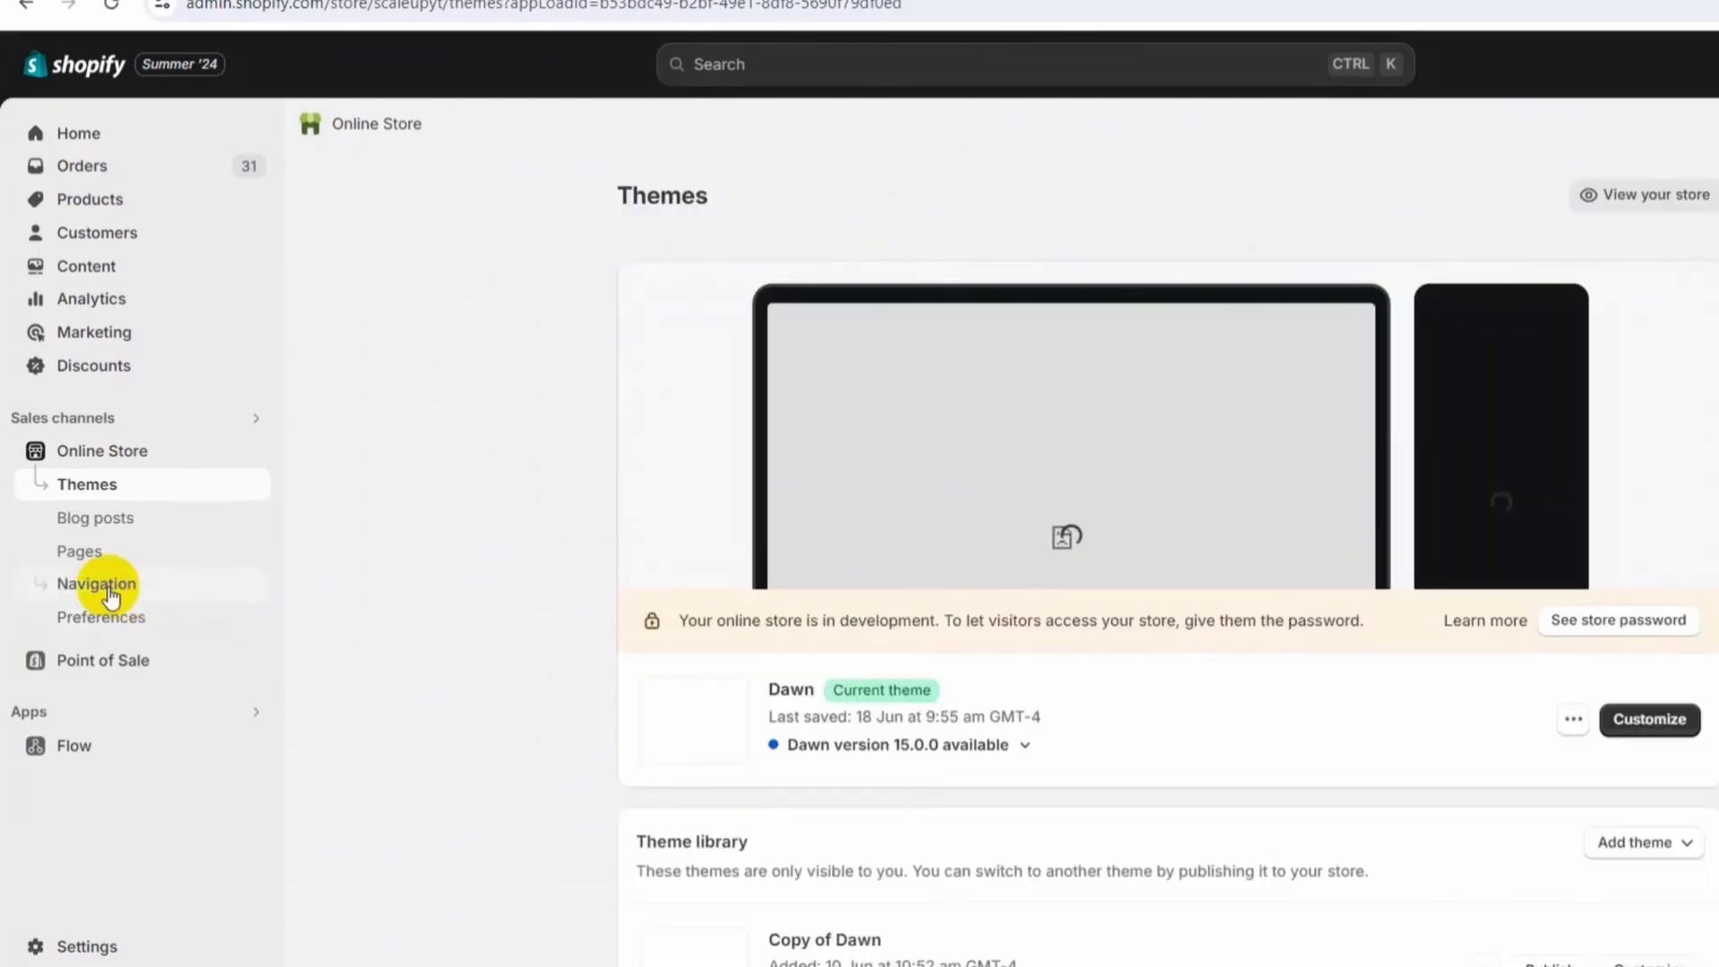
{"action": "left_click", "coordinate": [108, 589]}
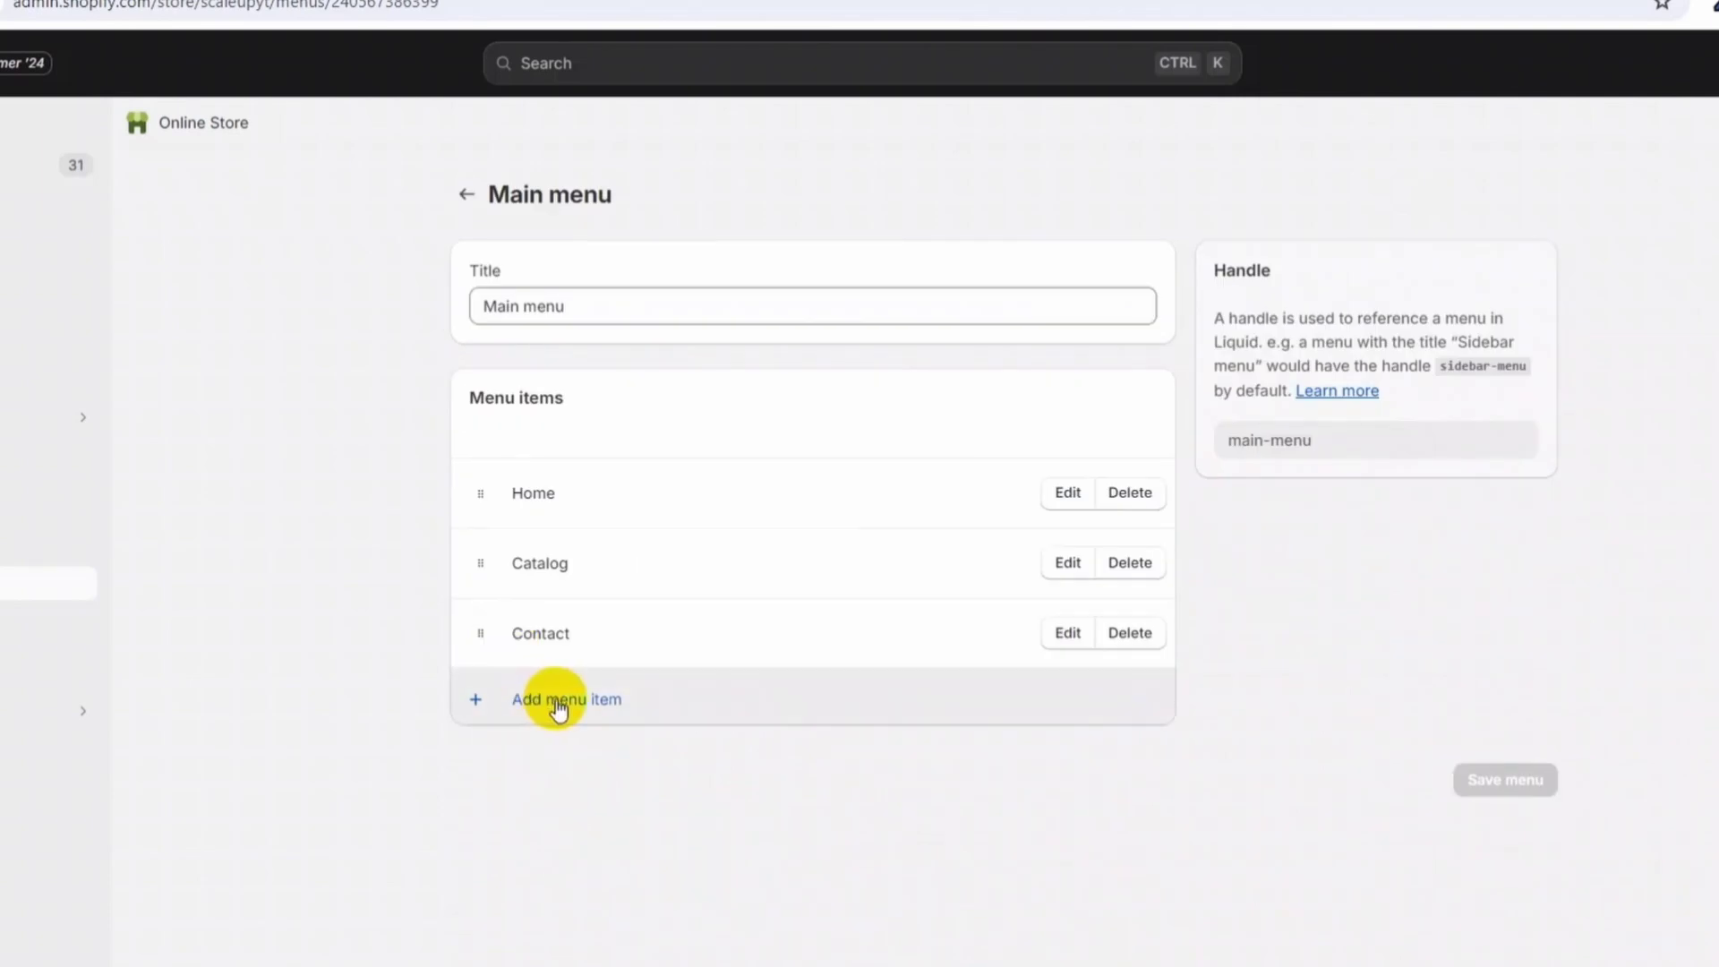
- Add a menu item named 'Shop' linked to Collections > All
{"action": "left_click", "coordinate": [556, 709]}
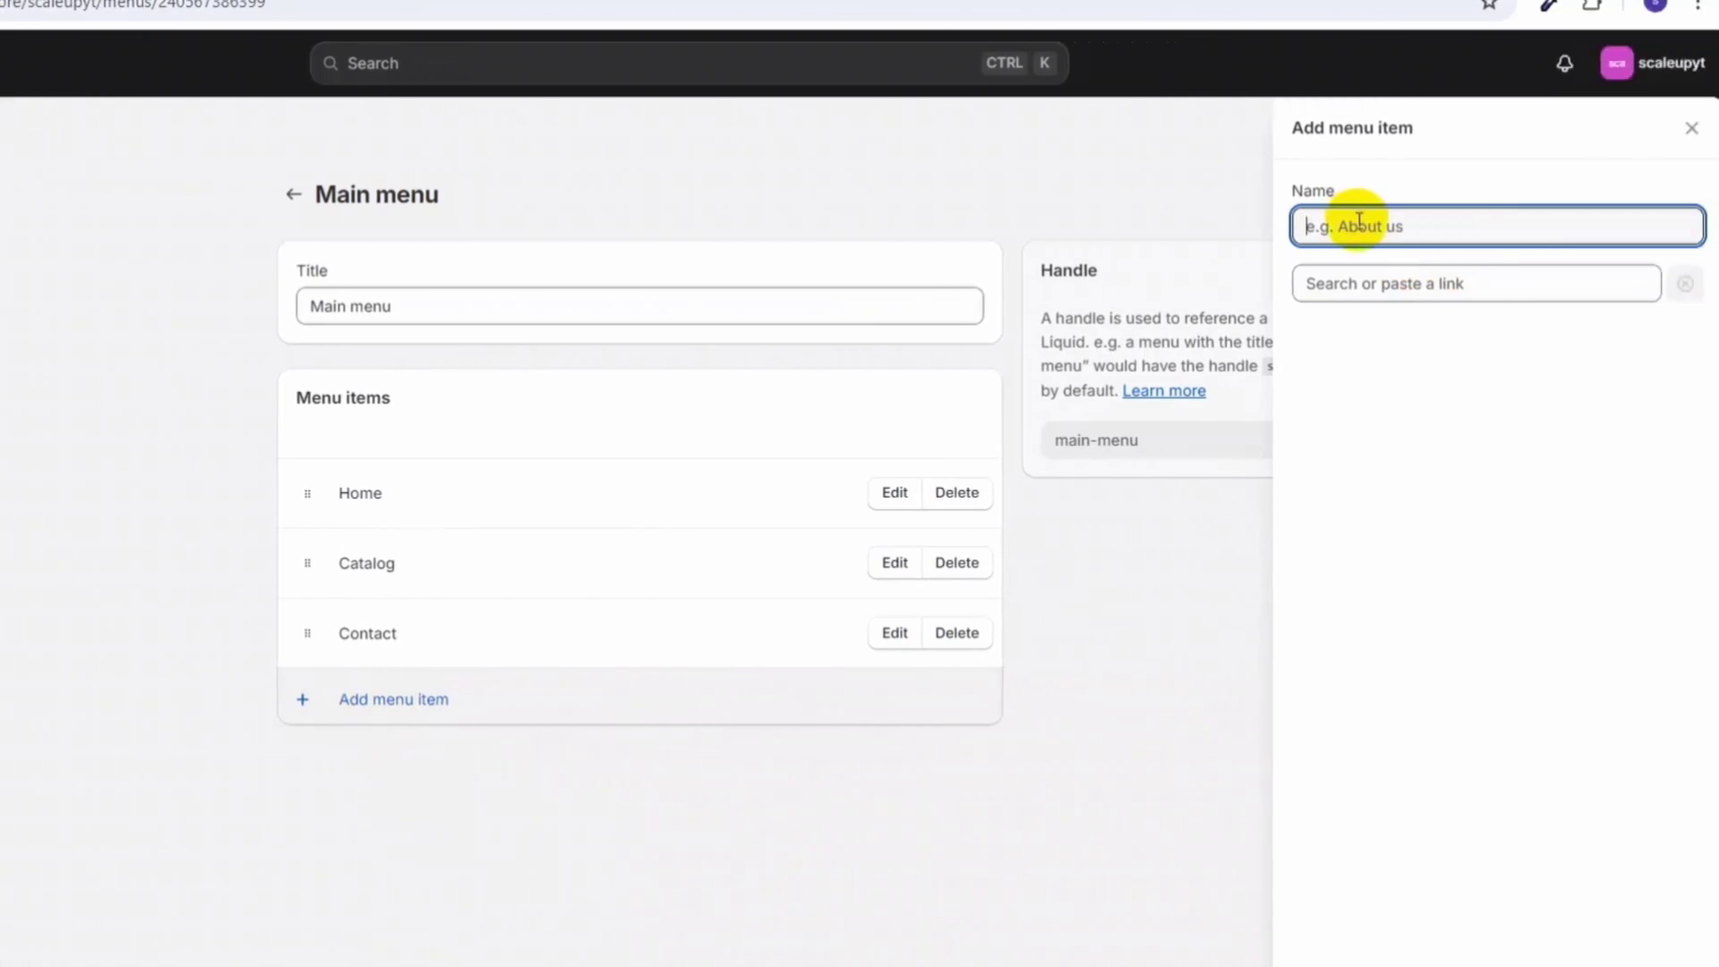
{"action": "left_click", "coordinate": [1434, 285]}
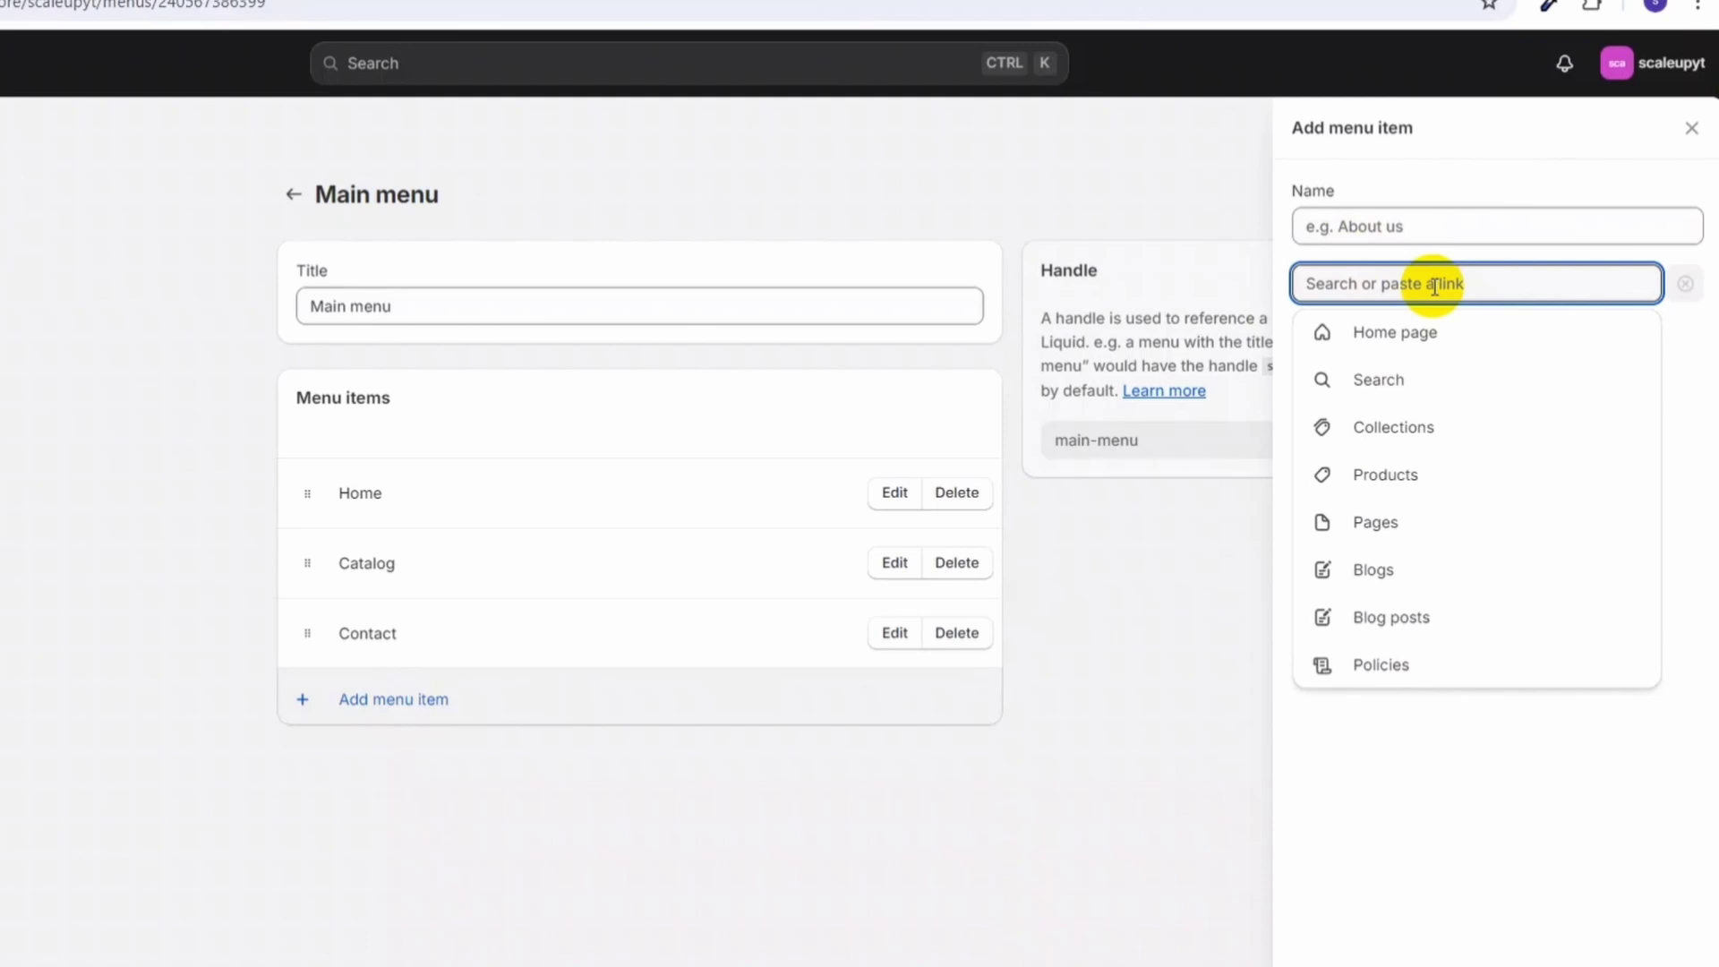
{"action": "left_click", "coordinate": [1384, 228]}
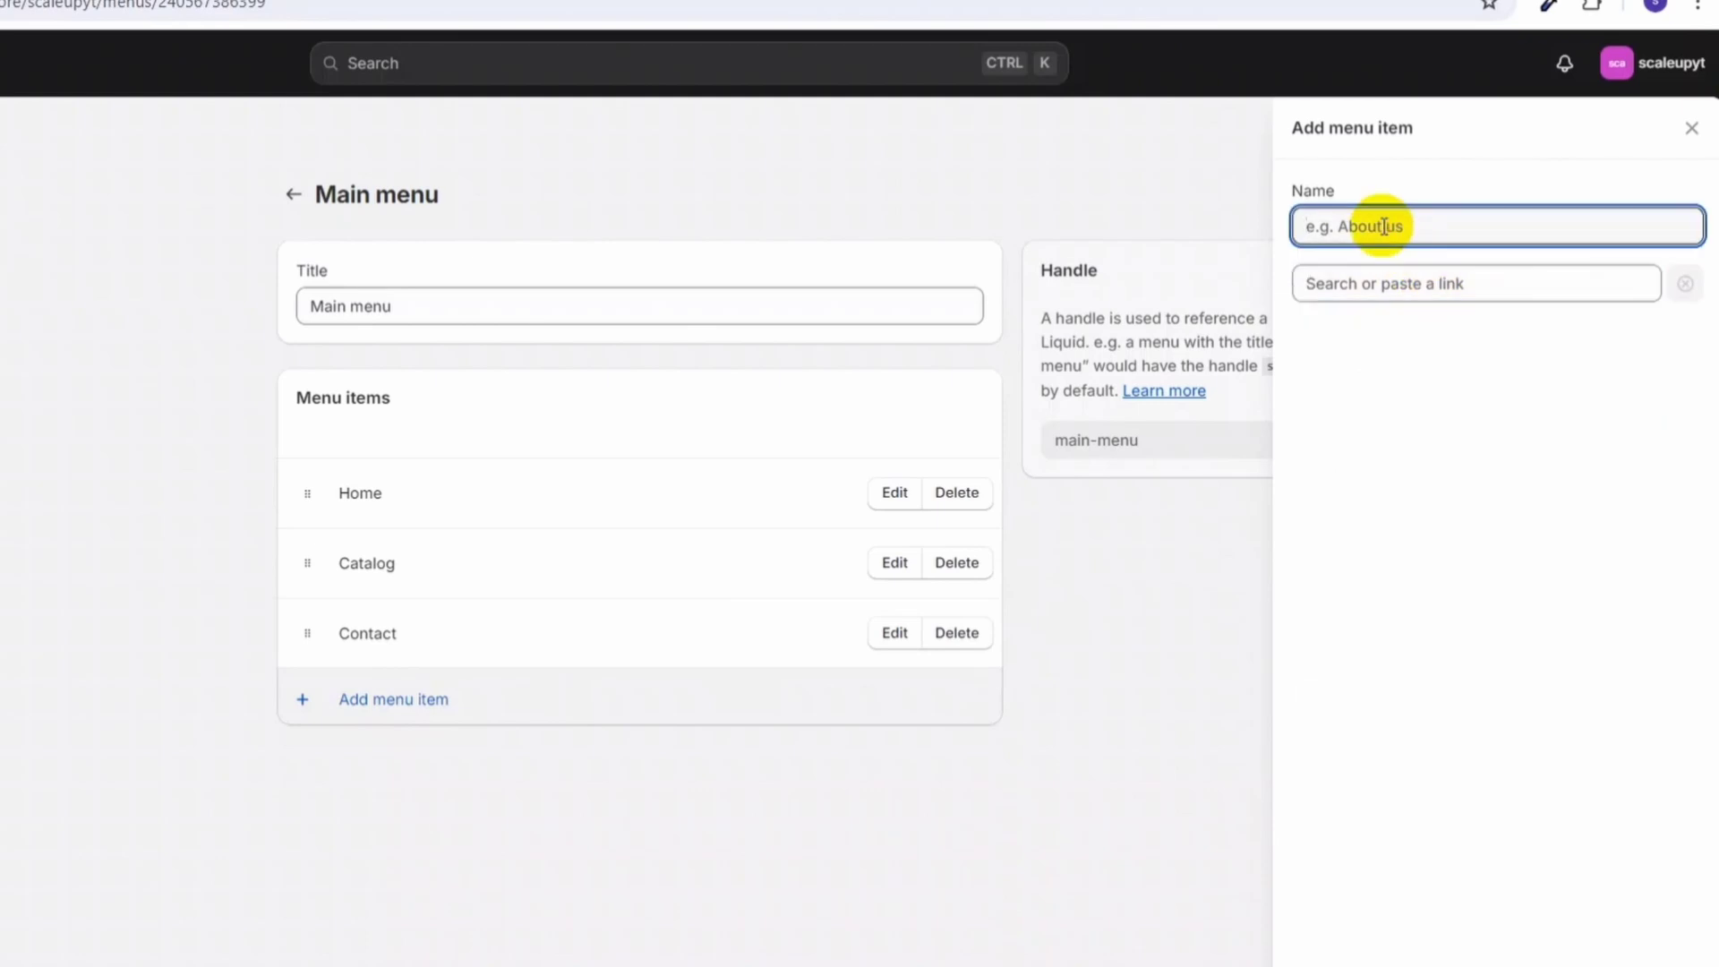
{"action": "type", "text": "Sho"}
{"action": "type", "text": "p"}
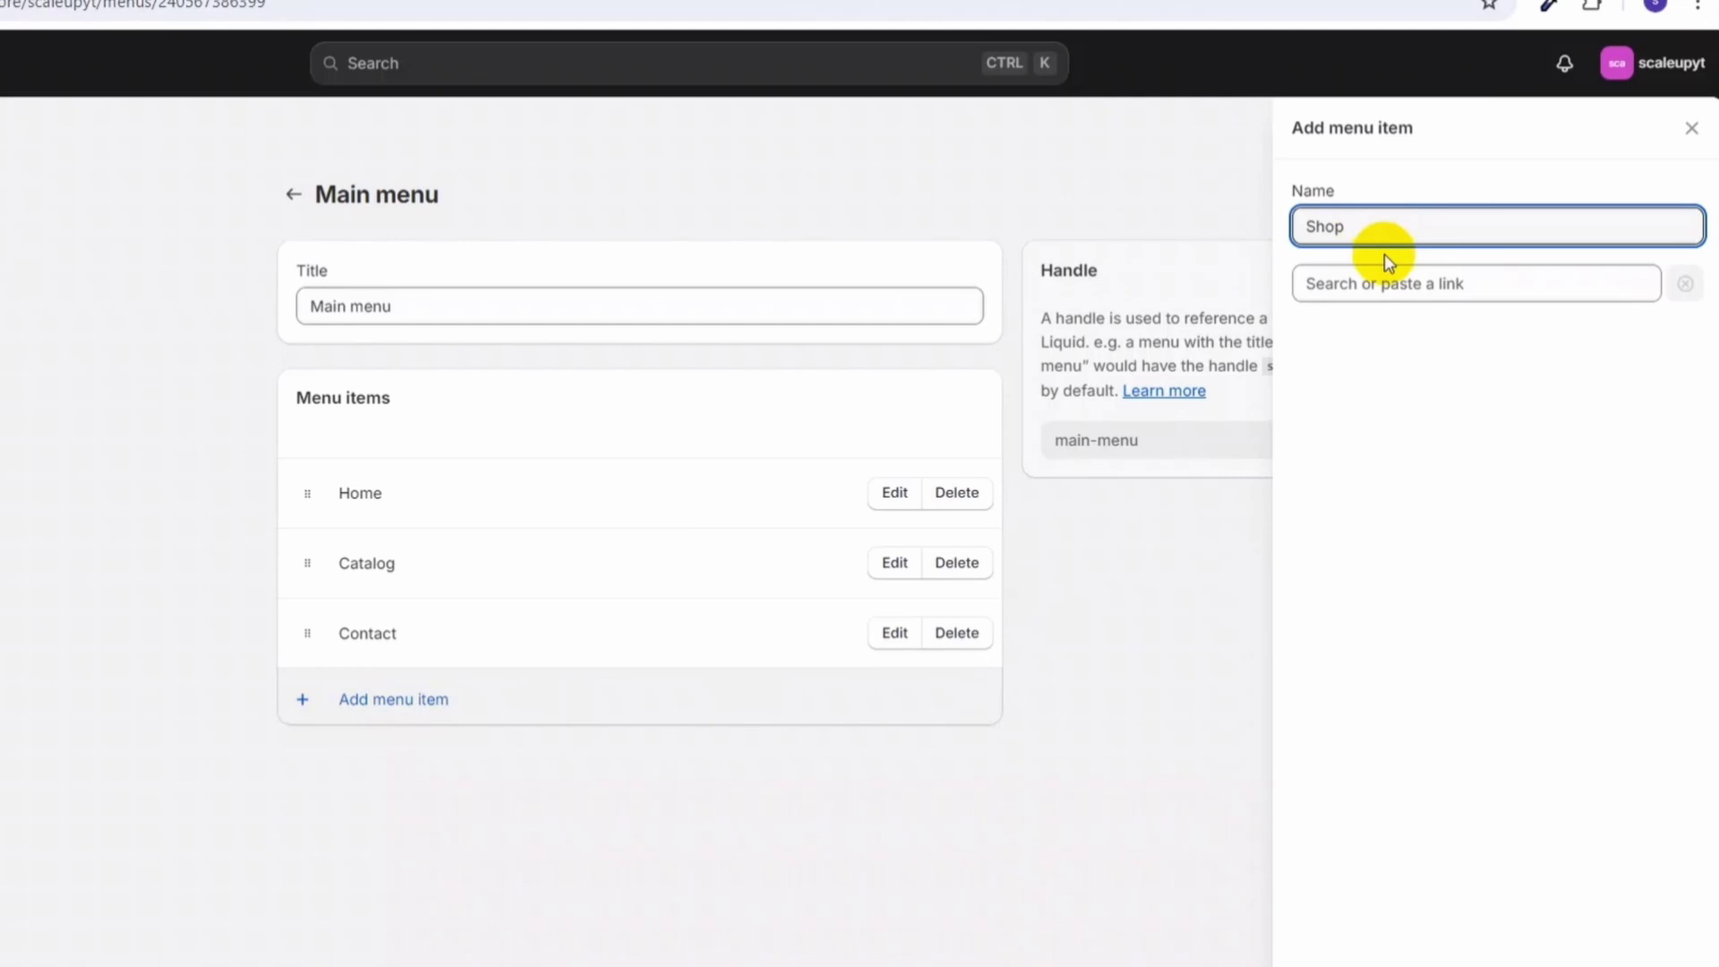
{"action": "left_click", "coordinate": [1412, 290]}
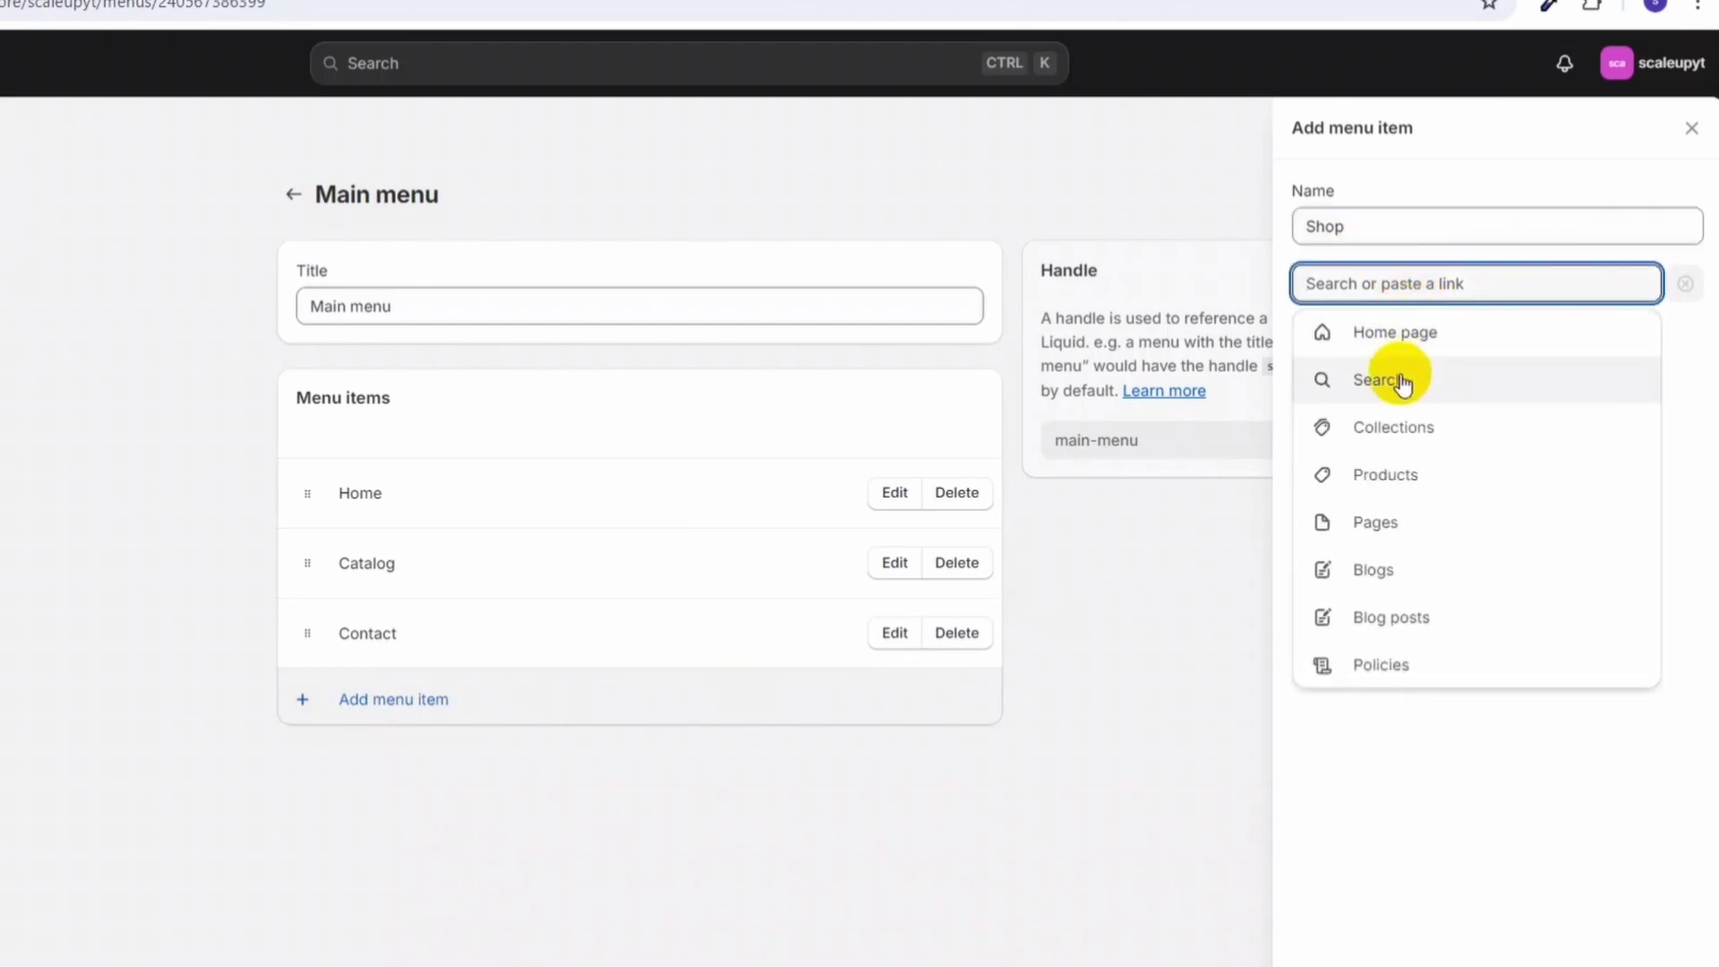
{"action": "left_click", "coordinate": [1394, 423]}
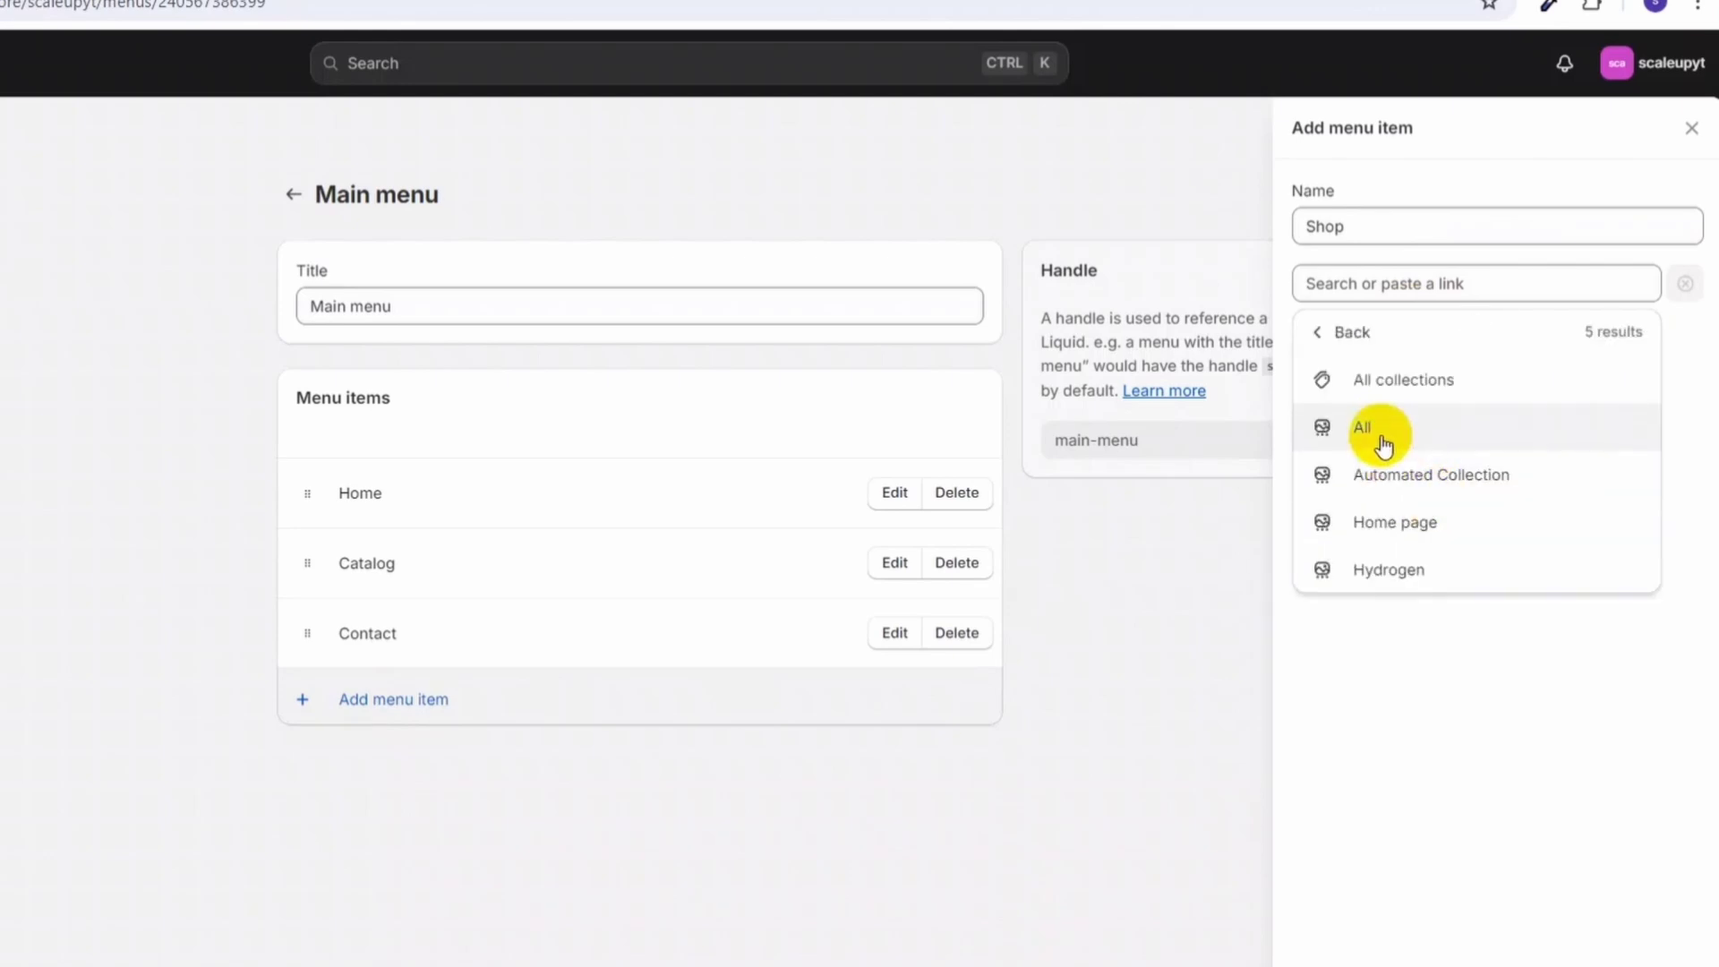
{"action": "left_click", "coordinate": [1377, 432]}
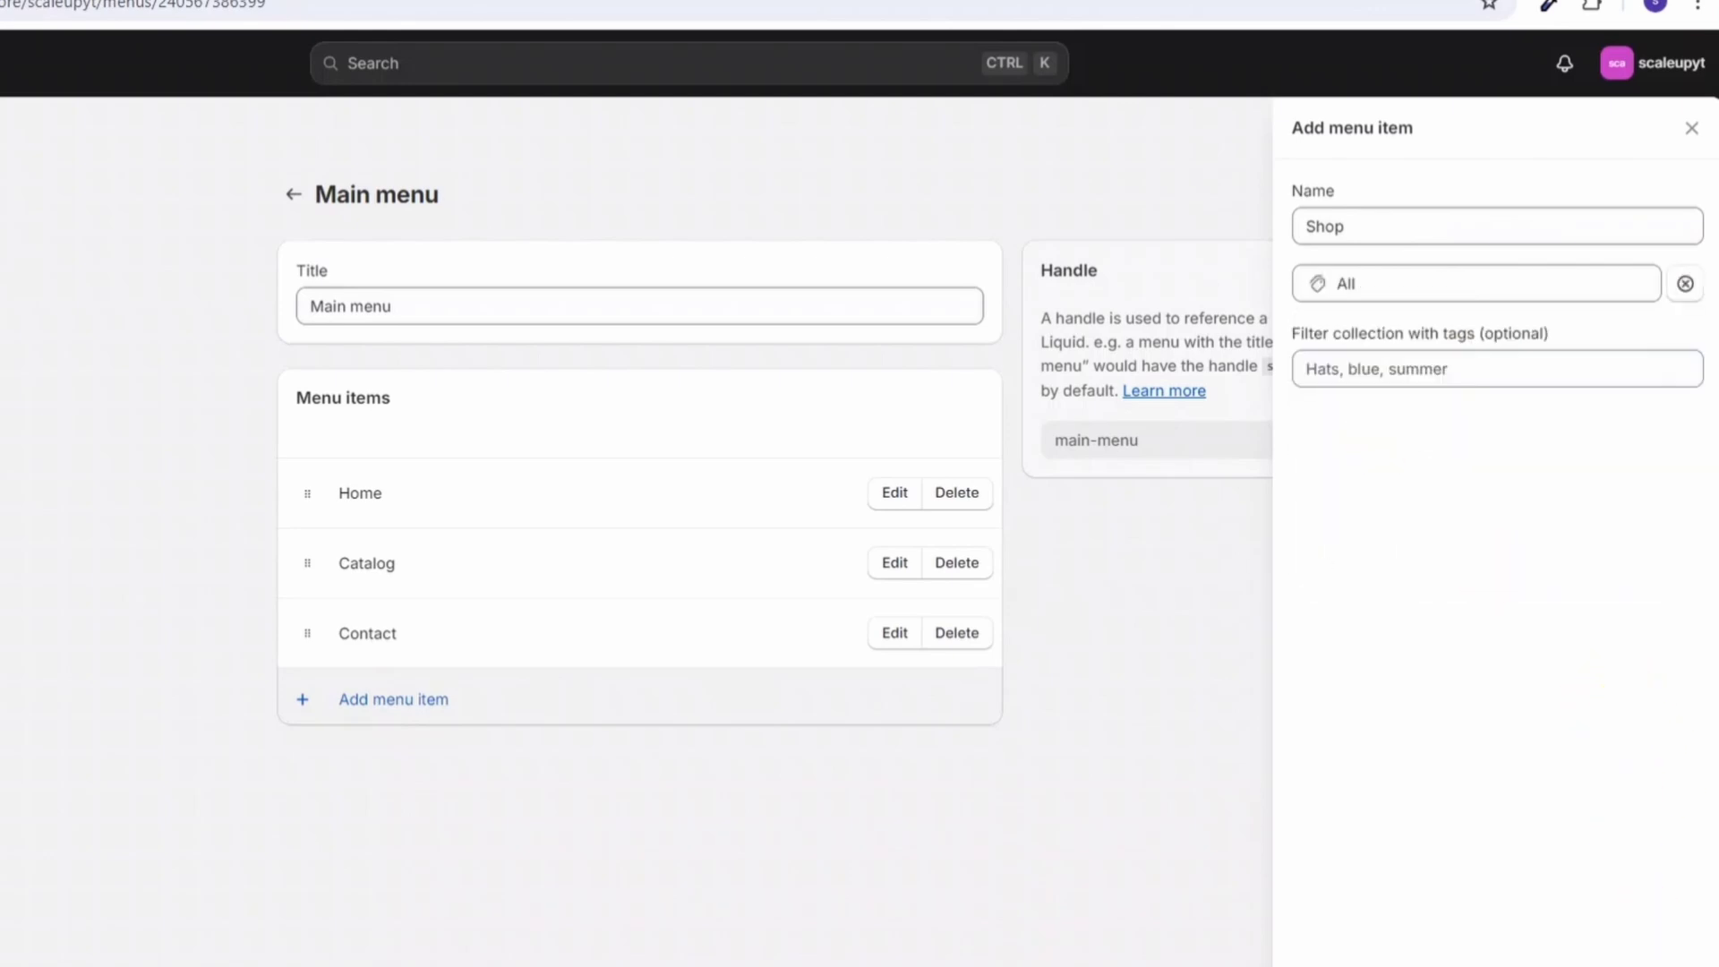
{"action": "left_click", "coordinate": [1665, 962]}
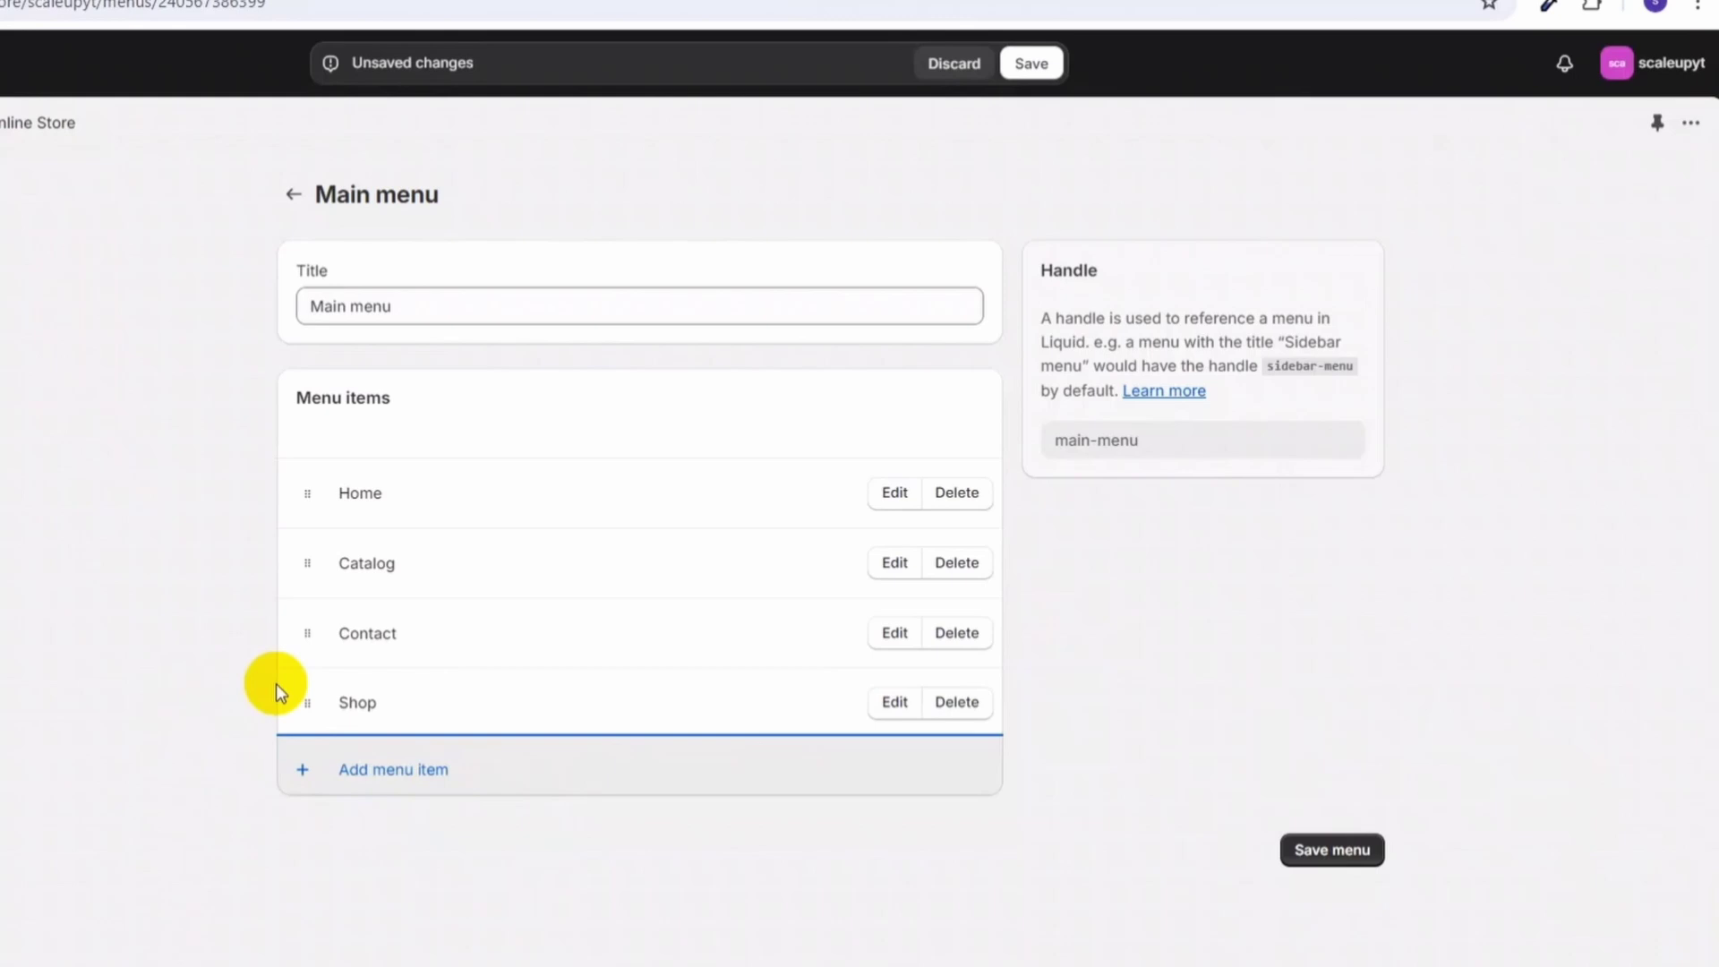
- Move Shop up to second place after Home and save the Main menu
{"action": "left_click_drag", "start_coordinate": [302, 698], "coordinate": [320, 593]}
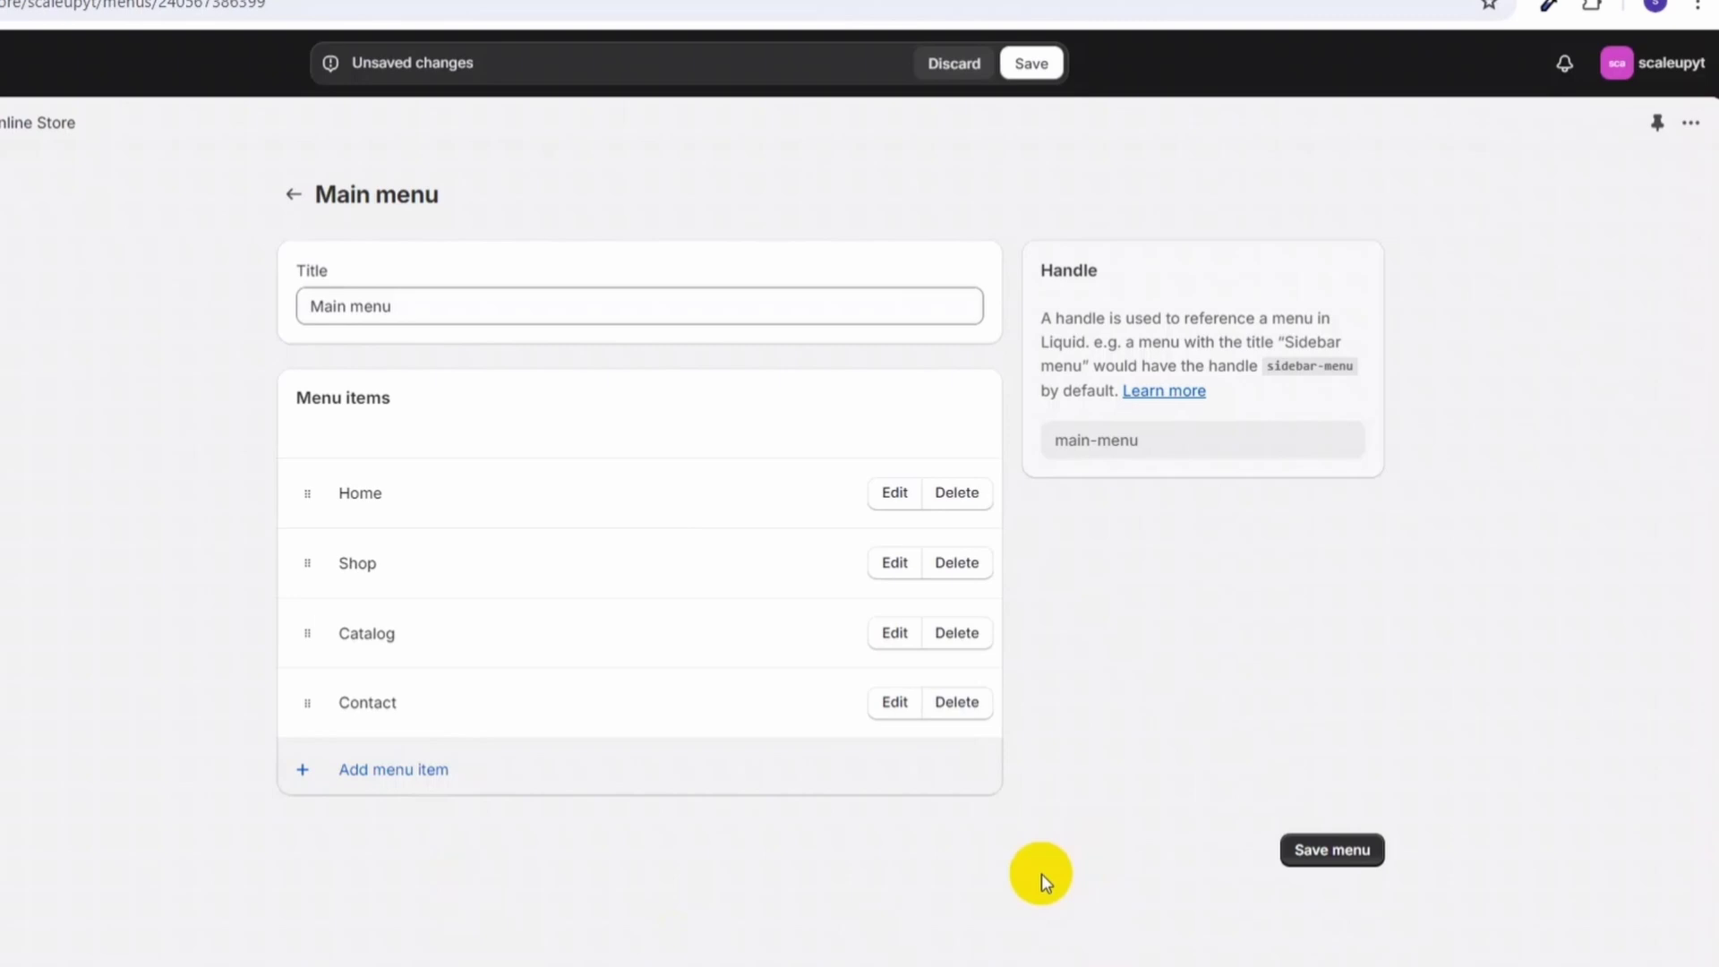
{"action": "left_click", "coordinate": [1325, 852]}
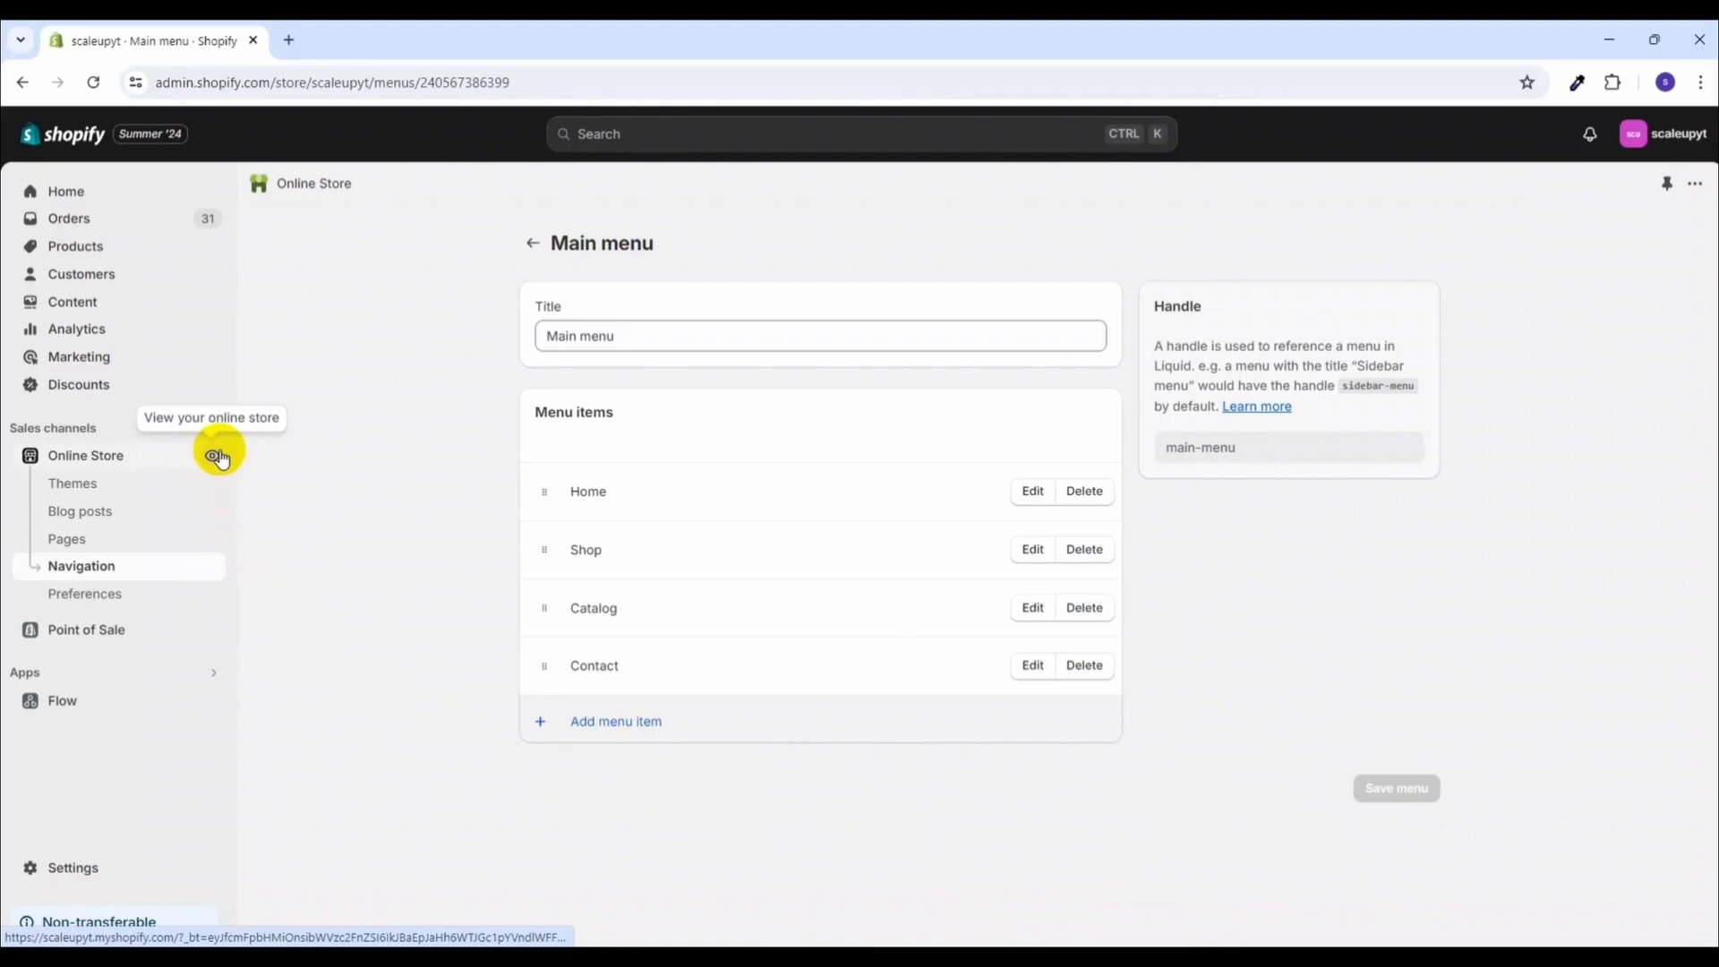
- View the live storefront header, then return to the admin Main menu tab
{"action": "left_click", "coordinate": [213, 460]}
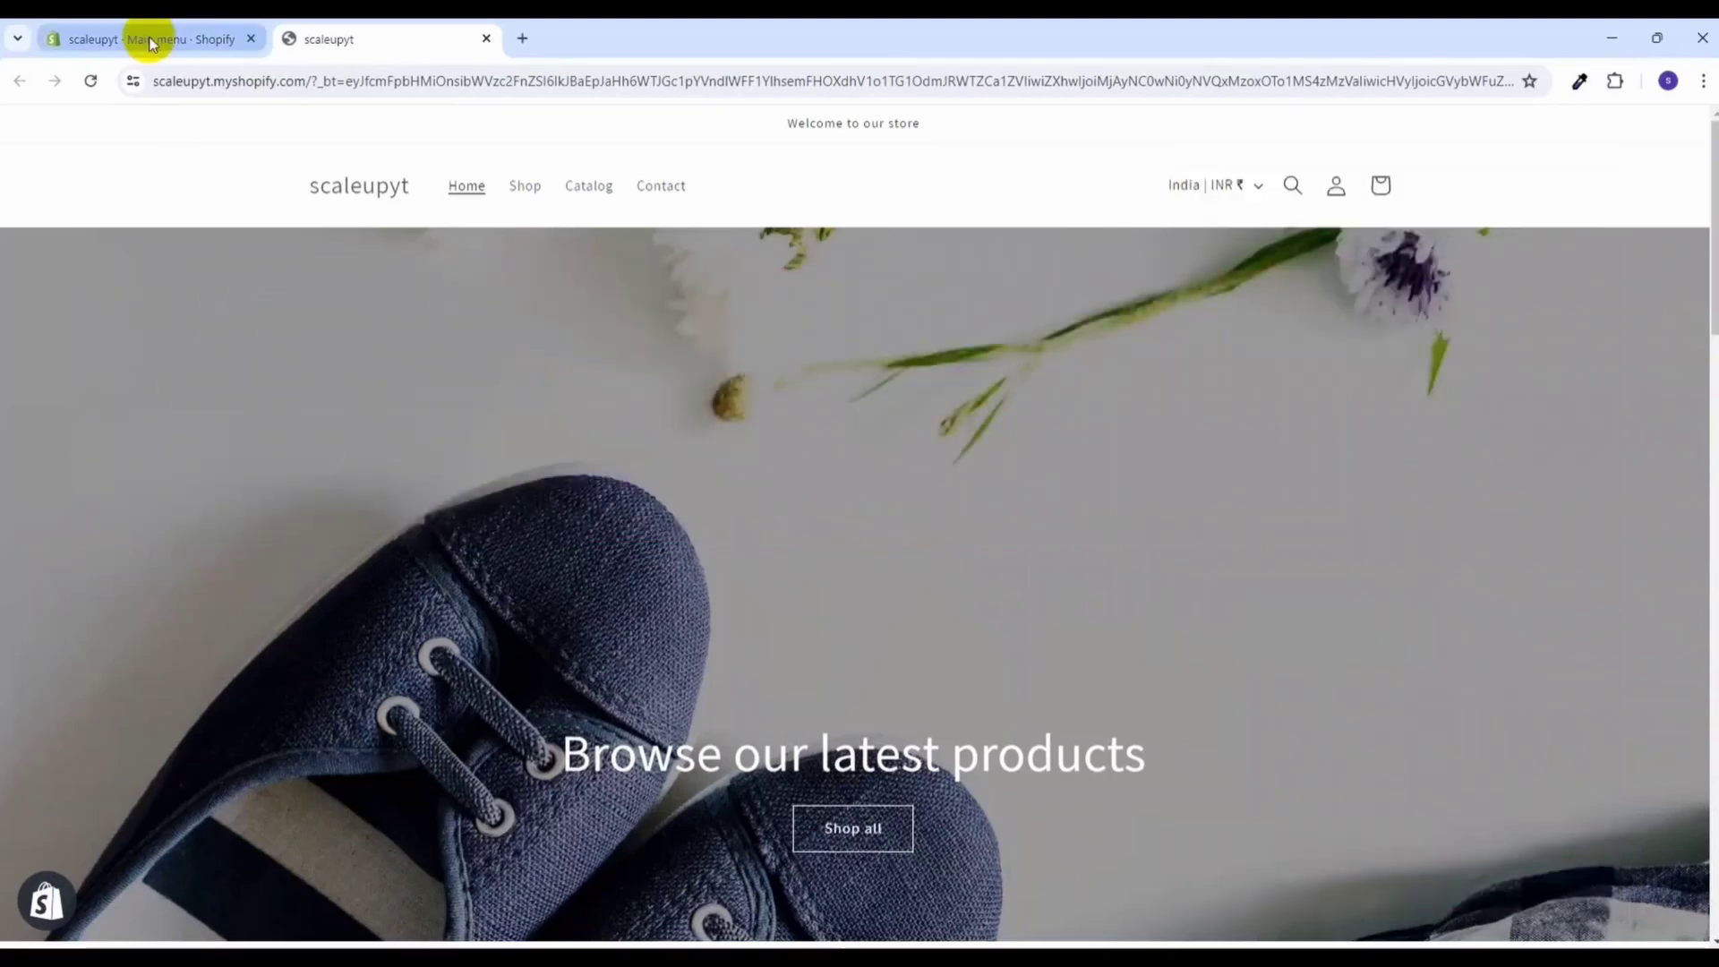
{"action": "left_click", "coordinate": [148, 41]}
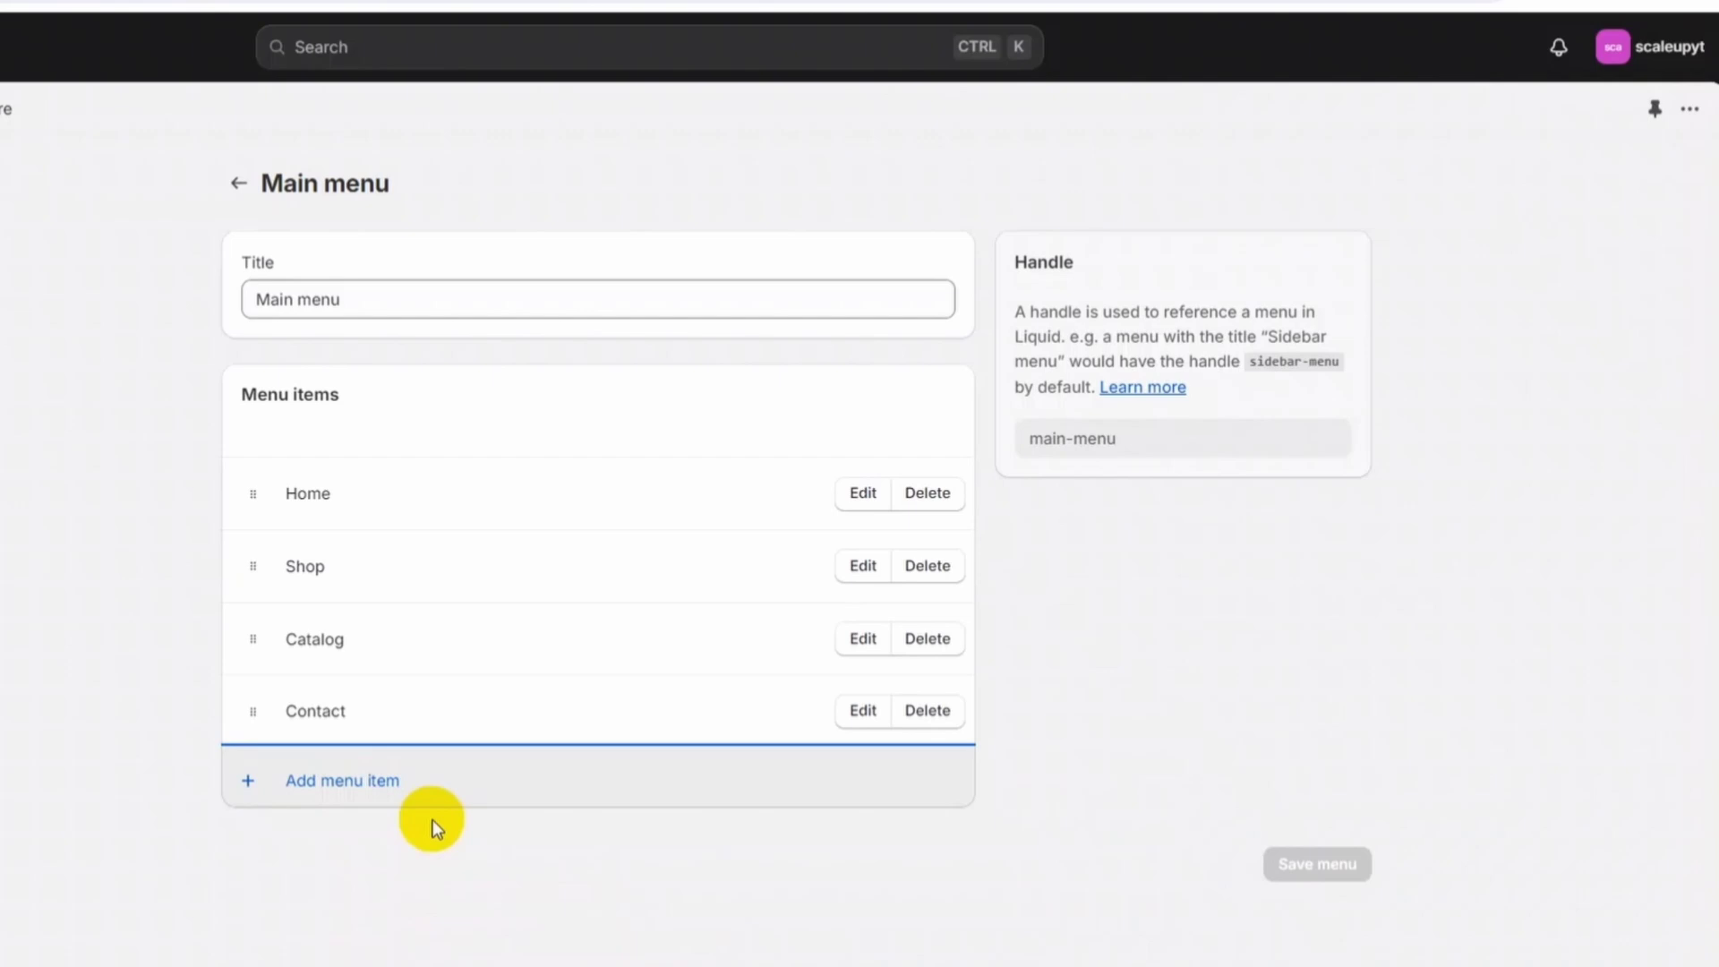
- Add a 'Men' menu item linked to the Custom T-shirt product
{"action": "left_click", "coordinate": [343, 799]}
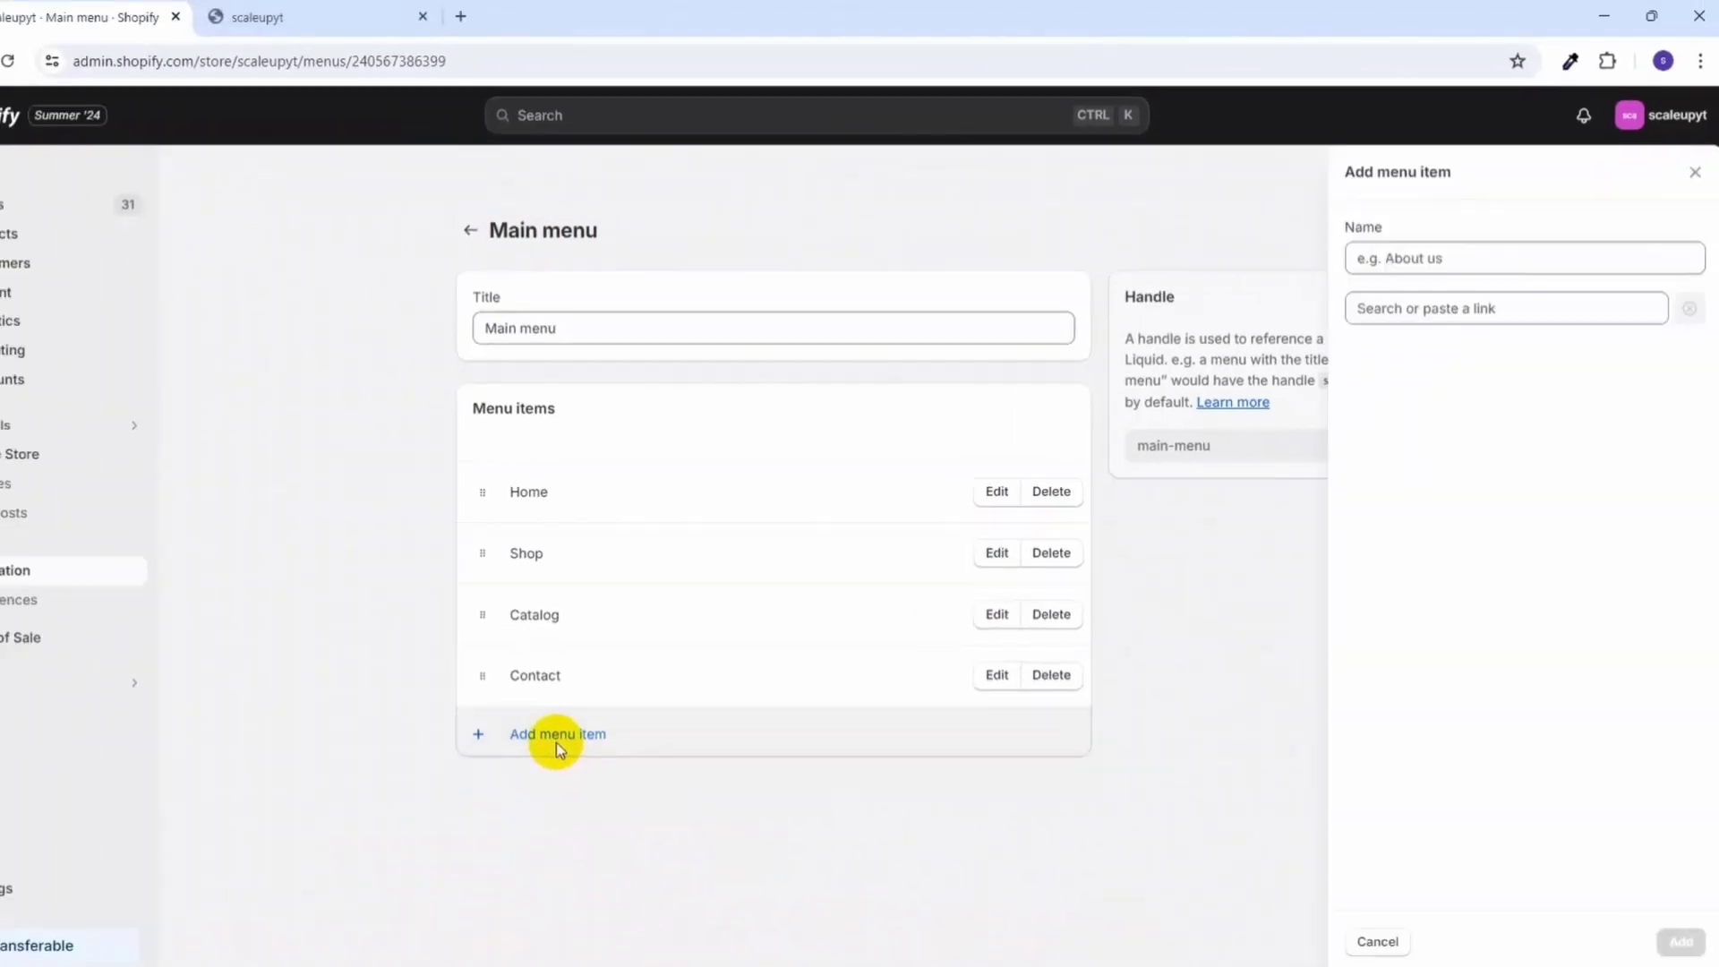
{"action": "type", "text": "Men"}
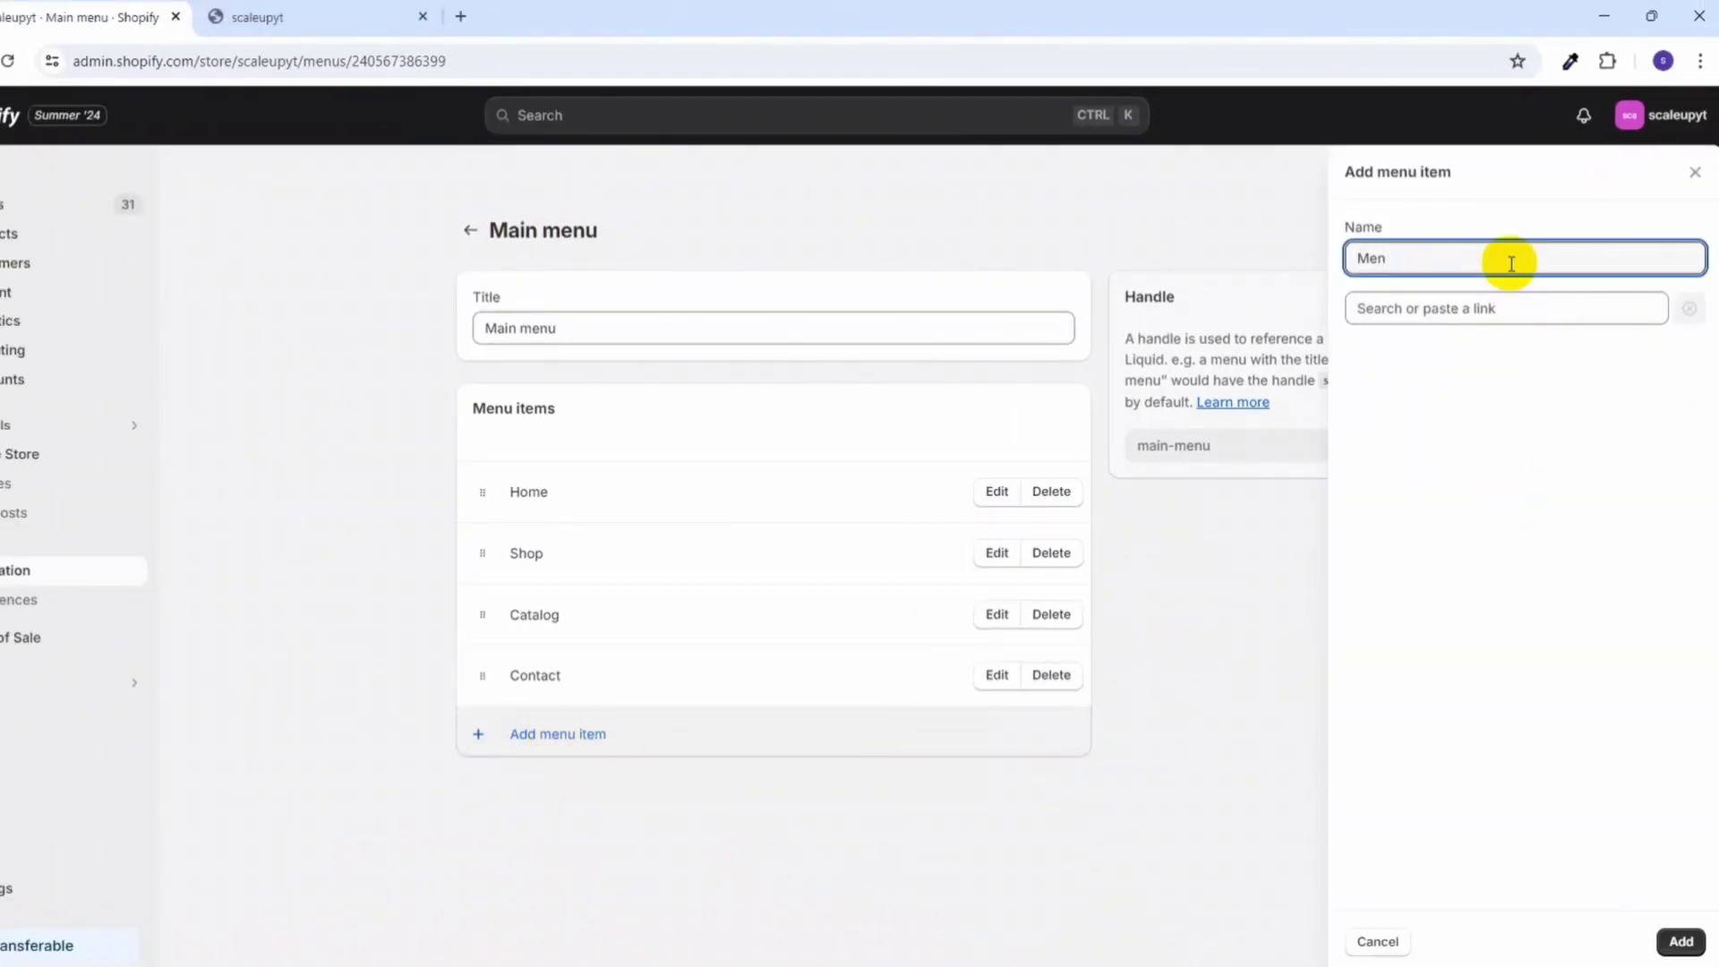
{"action": "left_click", "coordinate": [1496, 306]}
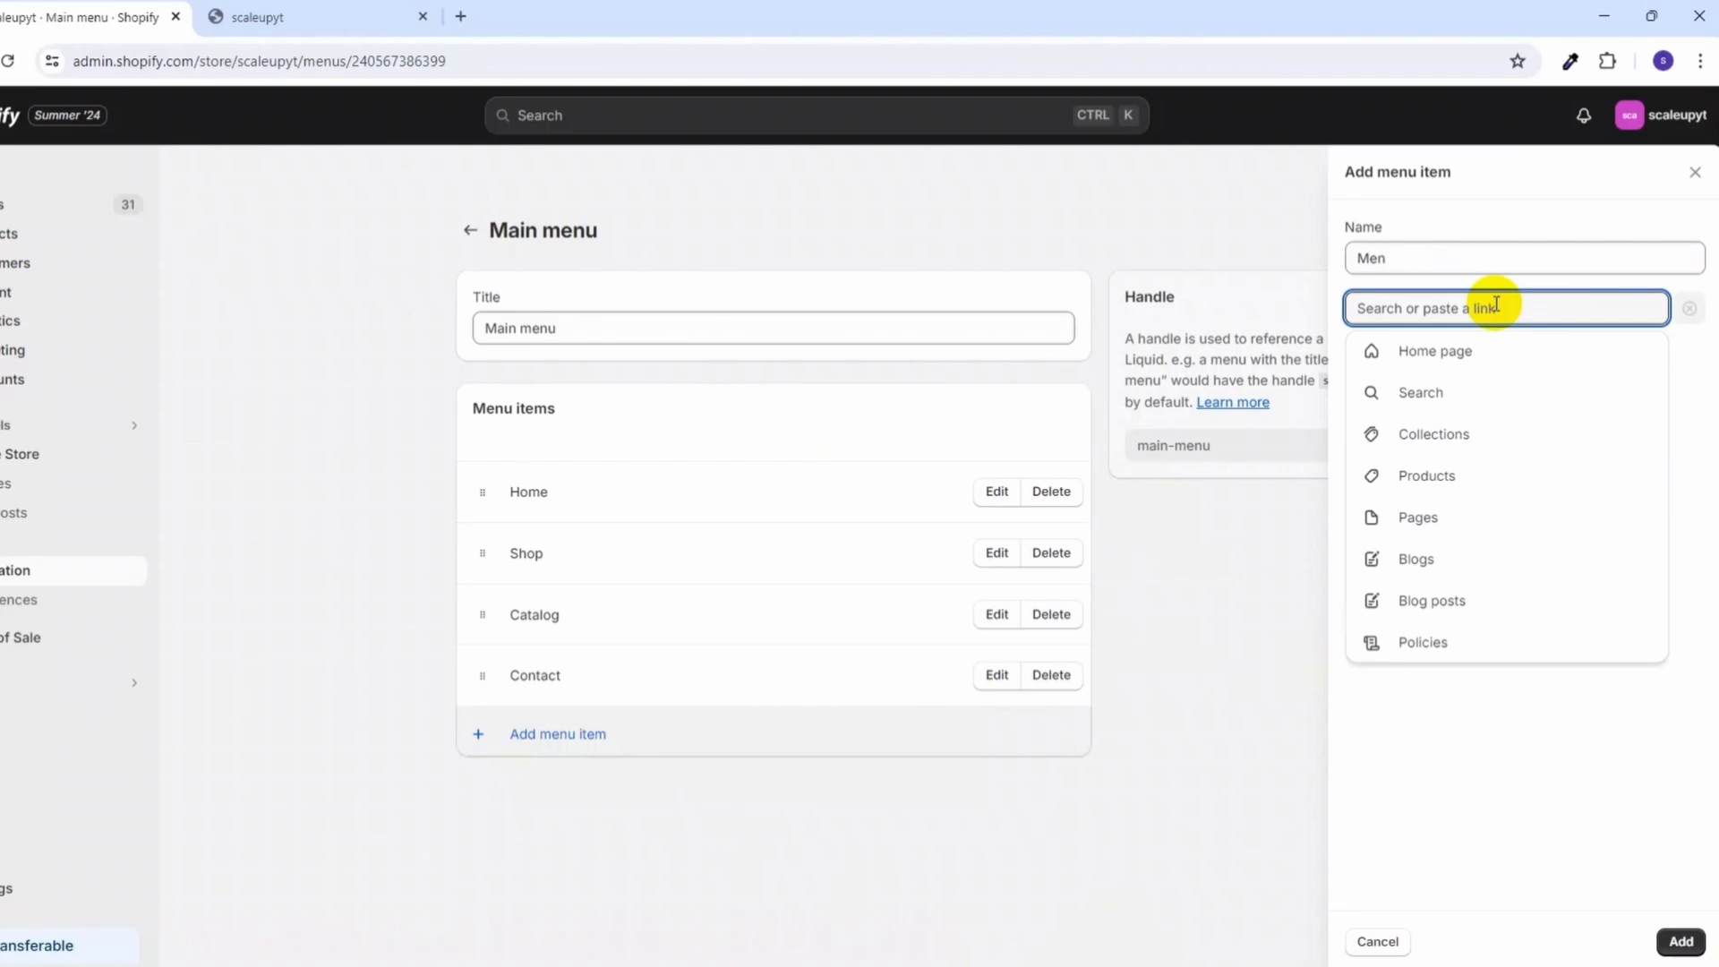
{"action": "left_click", "coordinate": [1451, 479]}
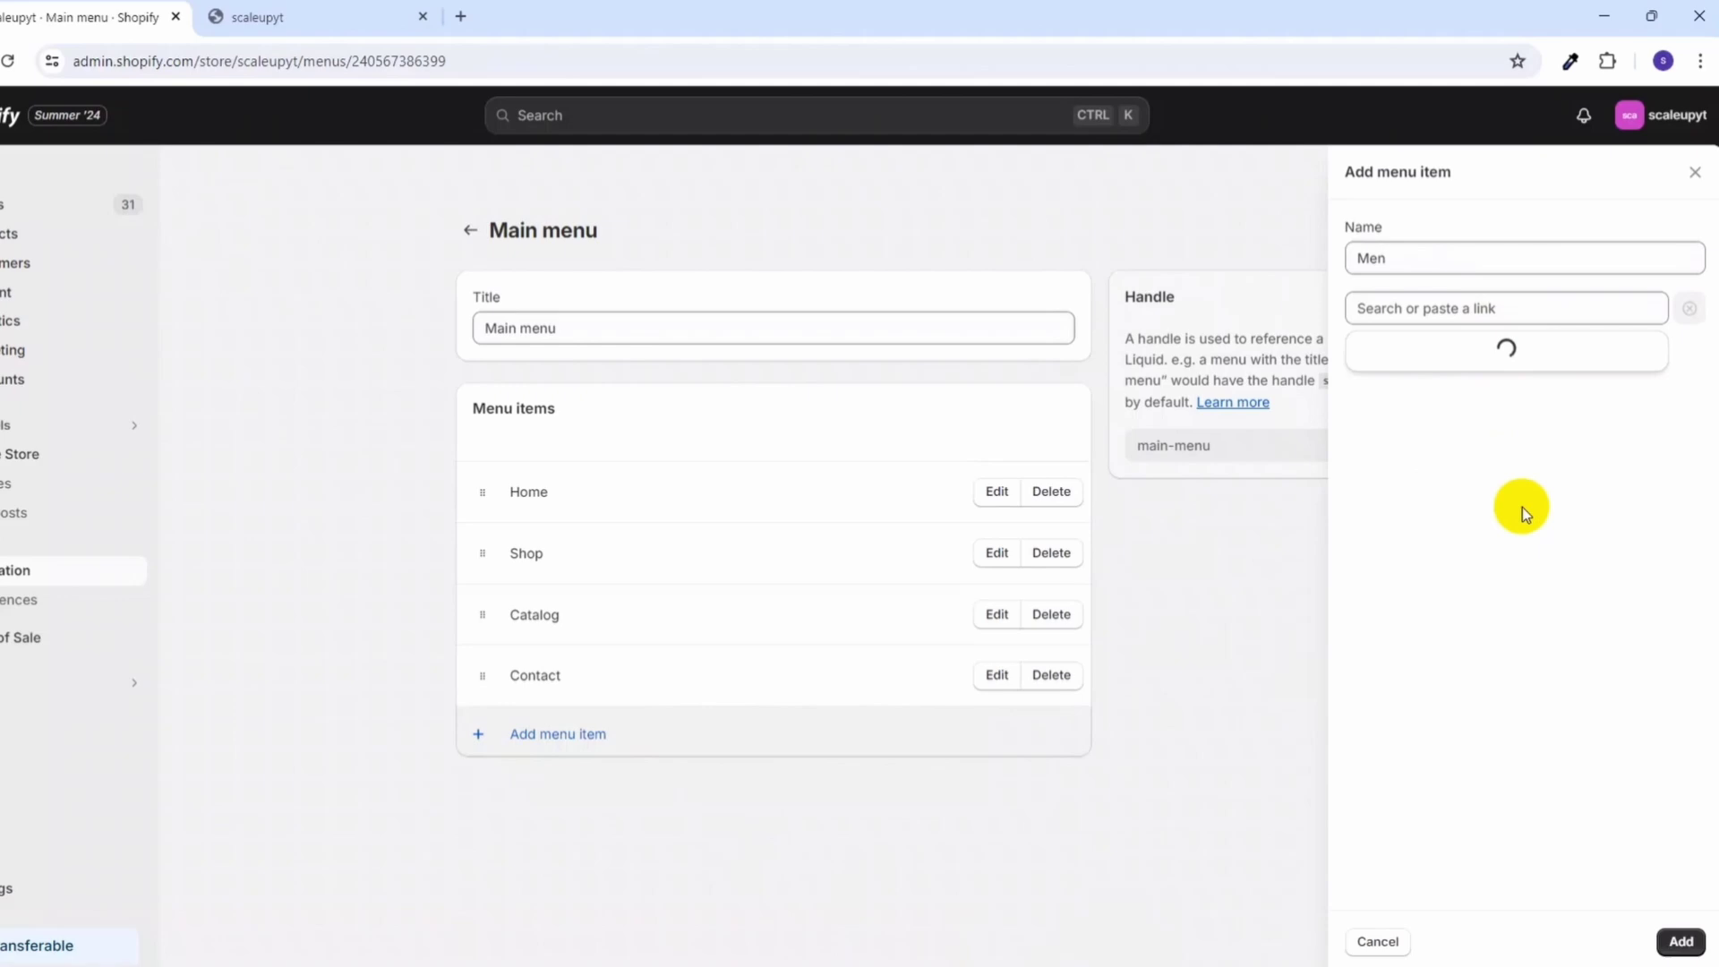
{"action": "left_click", "coordinate": [1450, 433]}
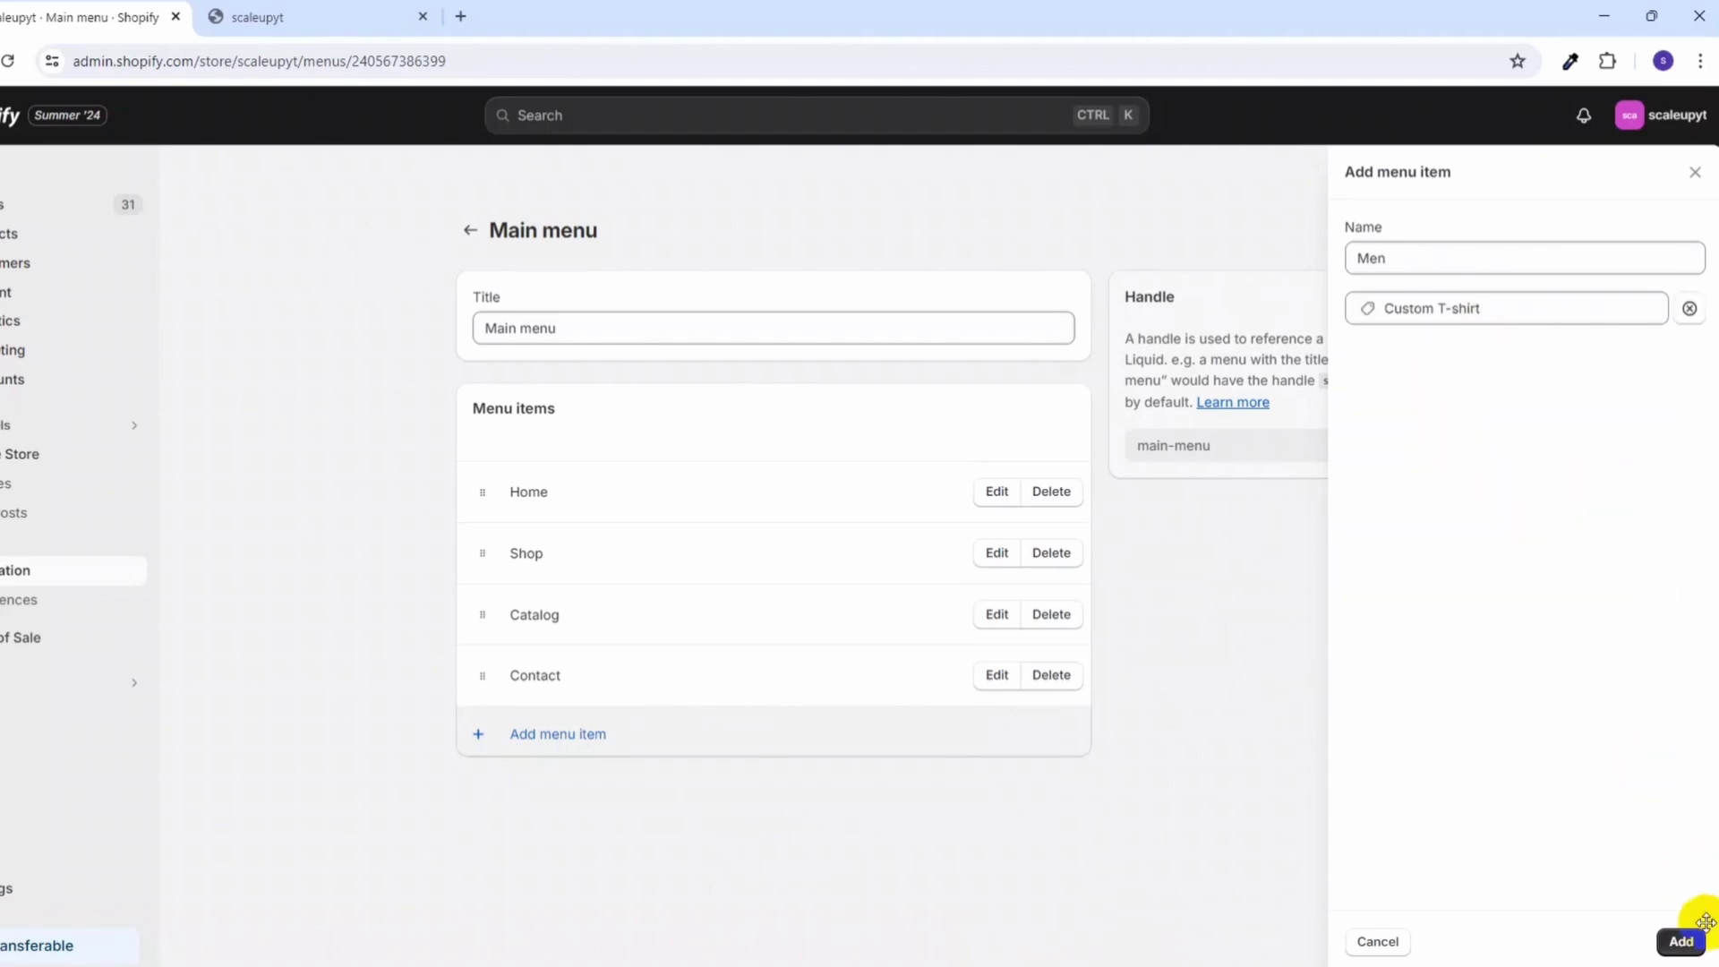
{"action": "left_click", "coordinate": [1681, 942]}
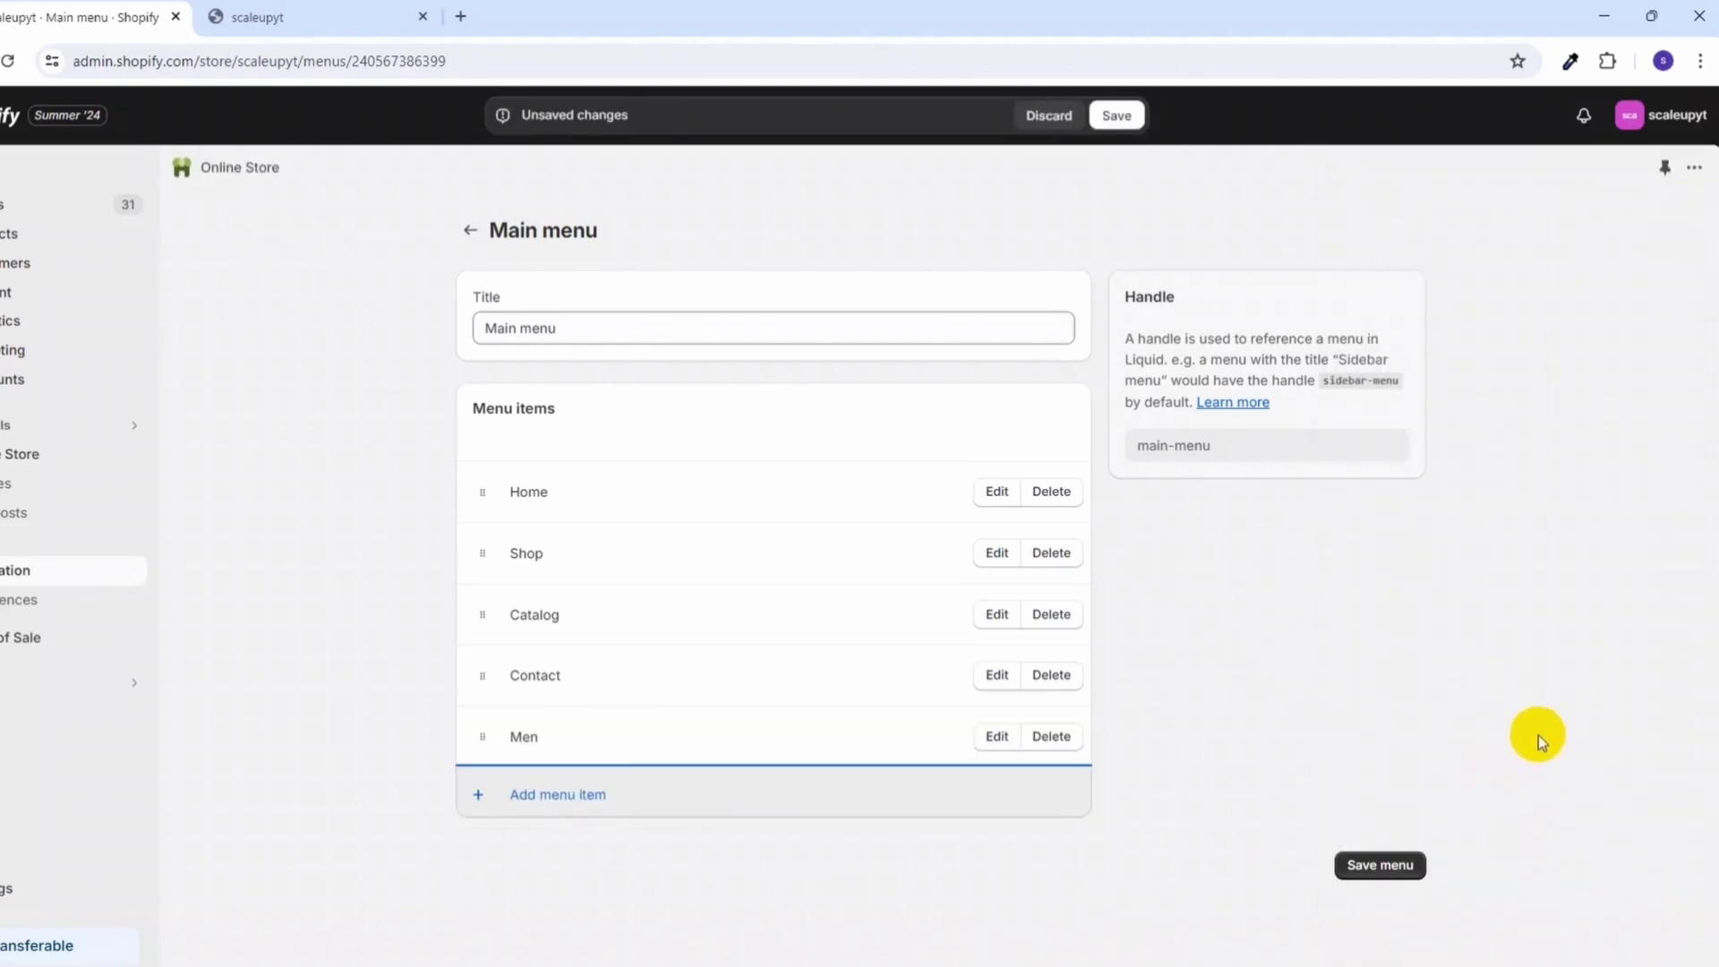
- Add a 'T-shirts' menu item linked to the Home page collection
{"action": "left_click", "coordinate": [479, 796]}
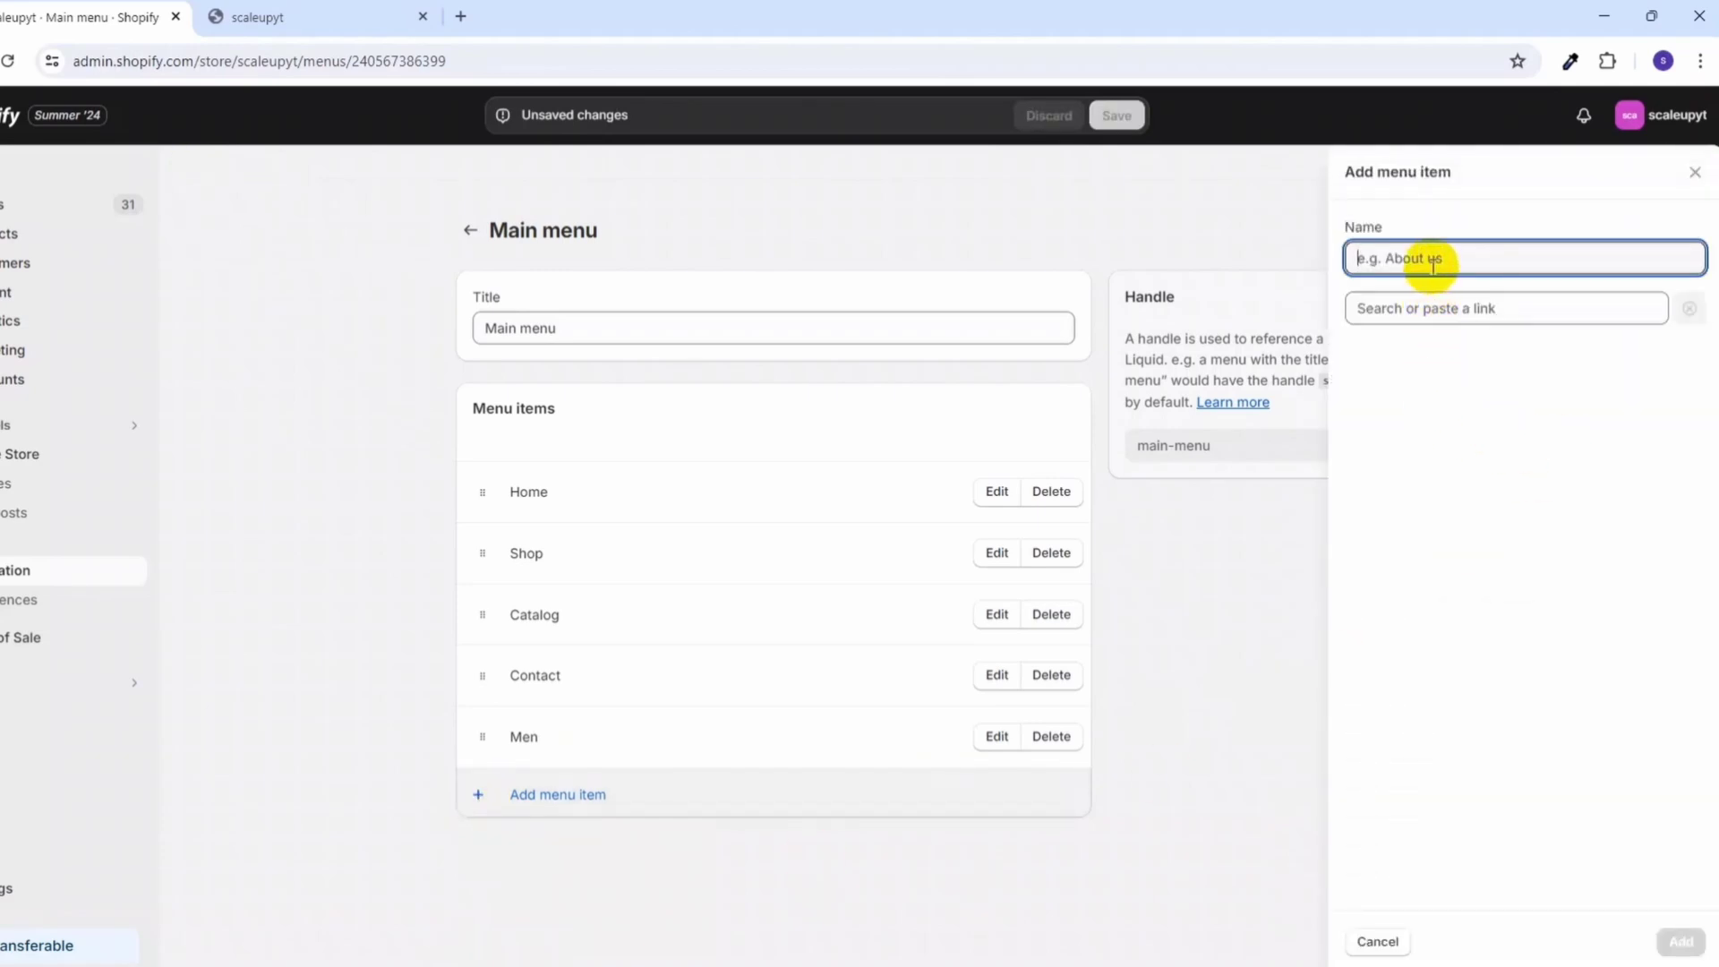
{"action": "type", "text": "T-shirts"}
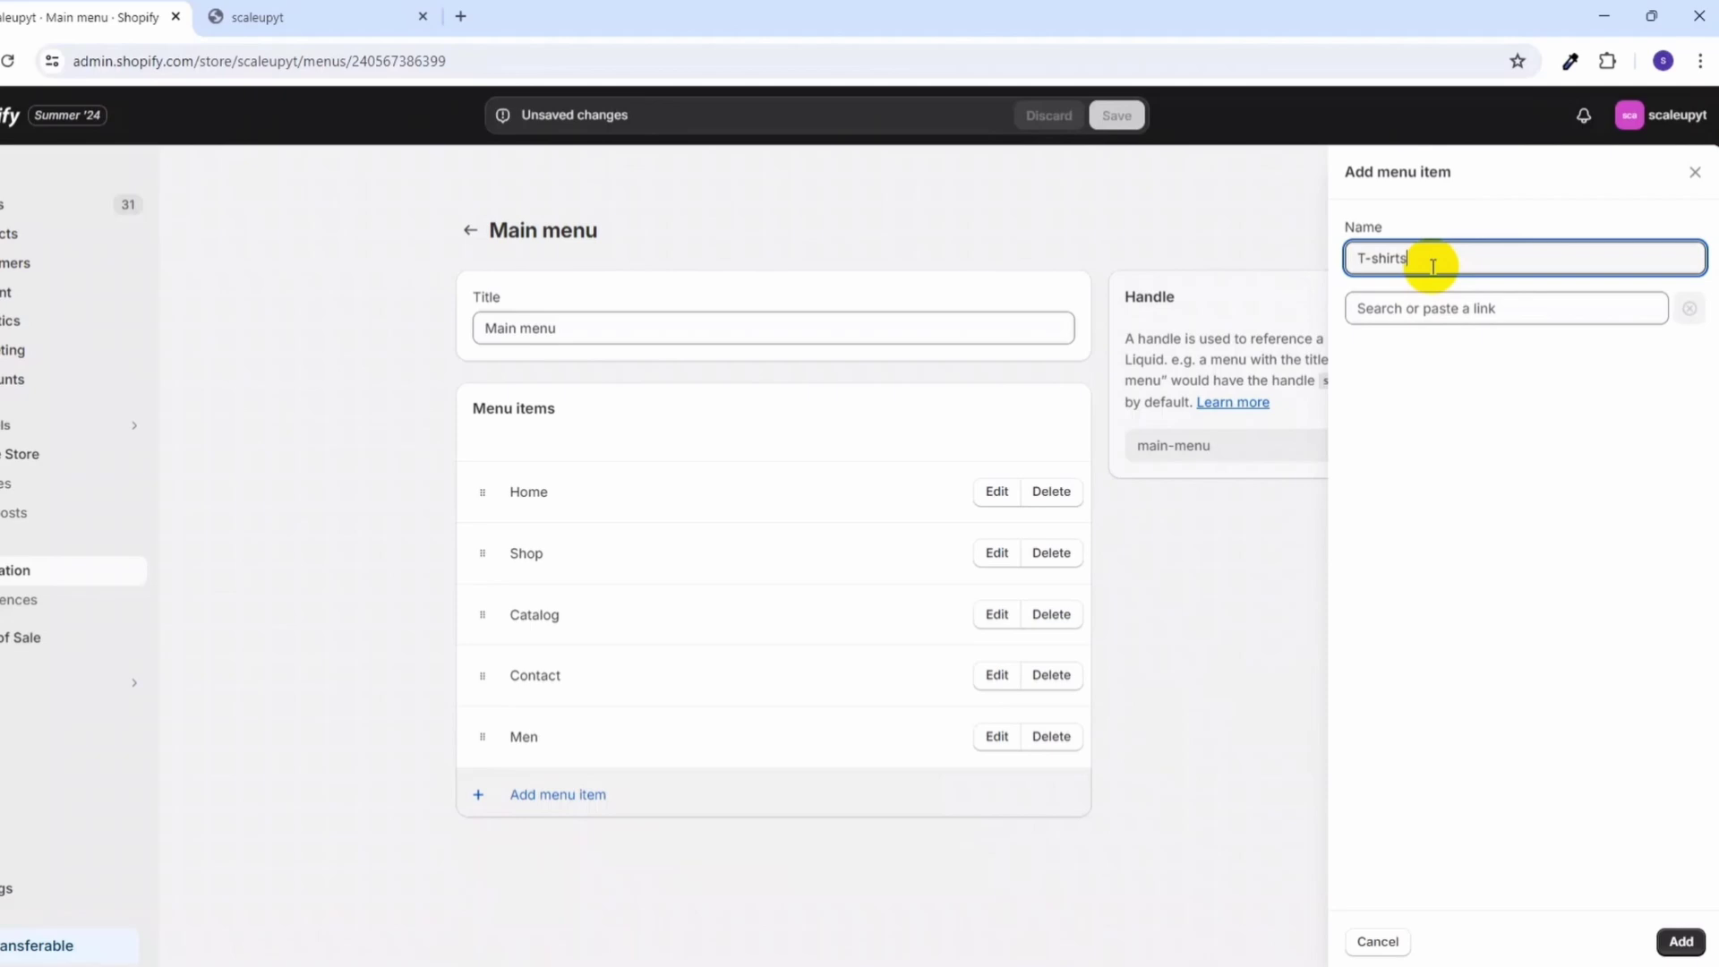
{"action": "left_click", "coordinate": [1428, 307]}
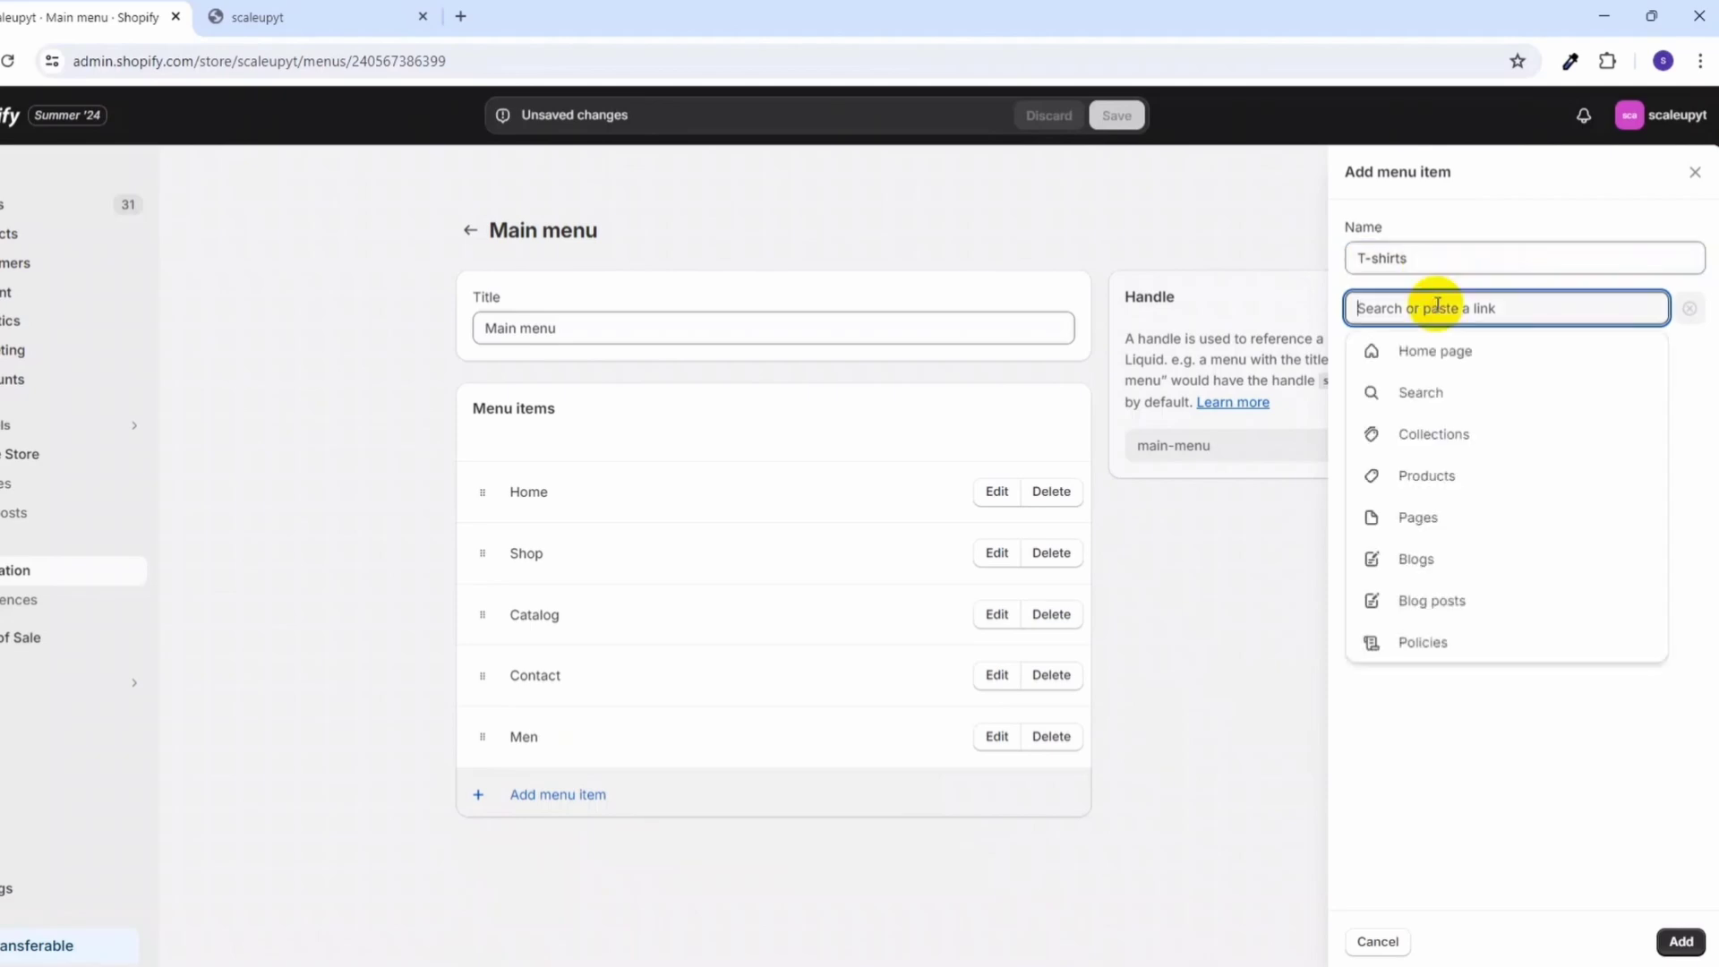
{"action": "left_click", "coordinate": [1448, 435]}
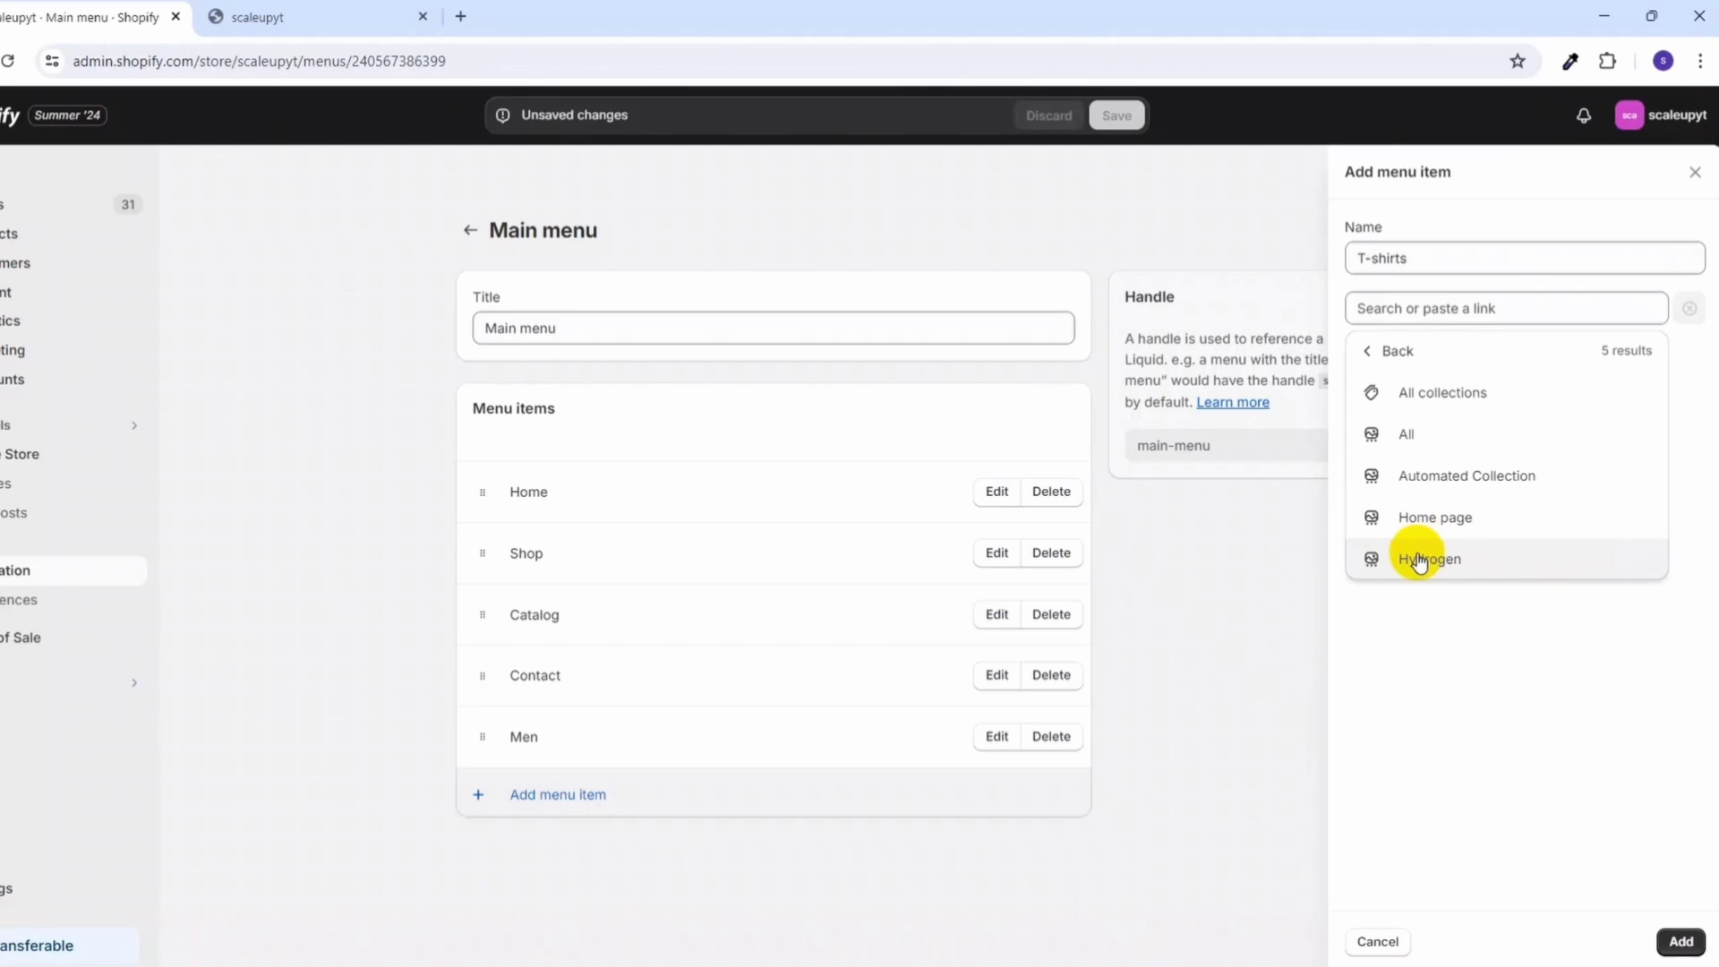
{"action": "left_click", "coordinate": [1424, 515]}
{"action": "left_click", "coordinate": [1679, 942]}
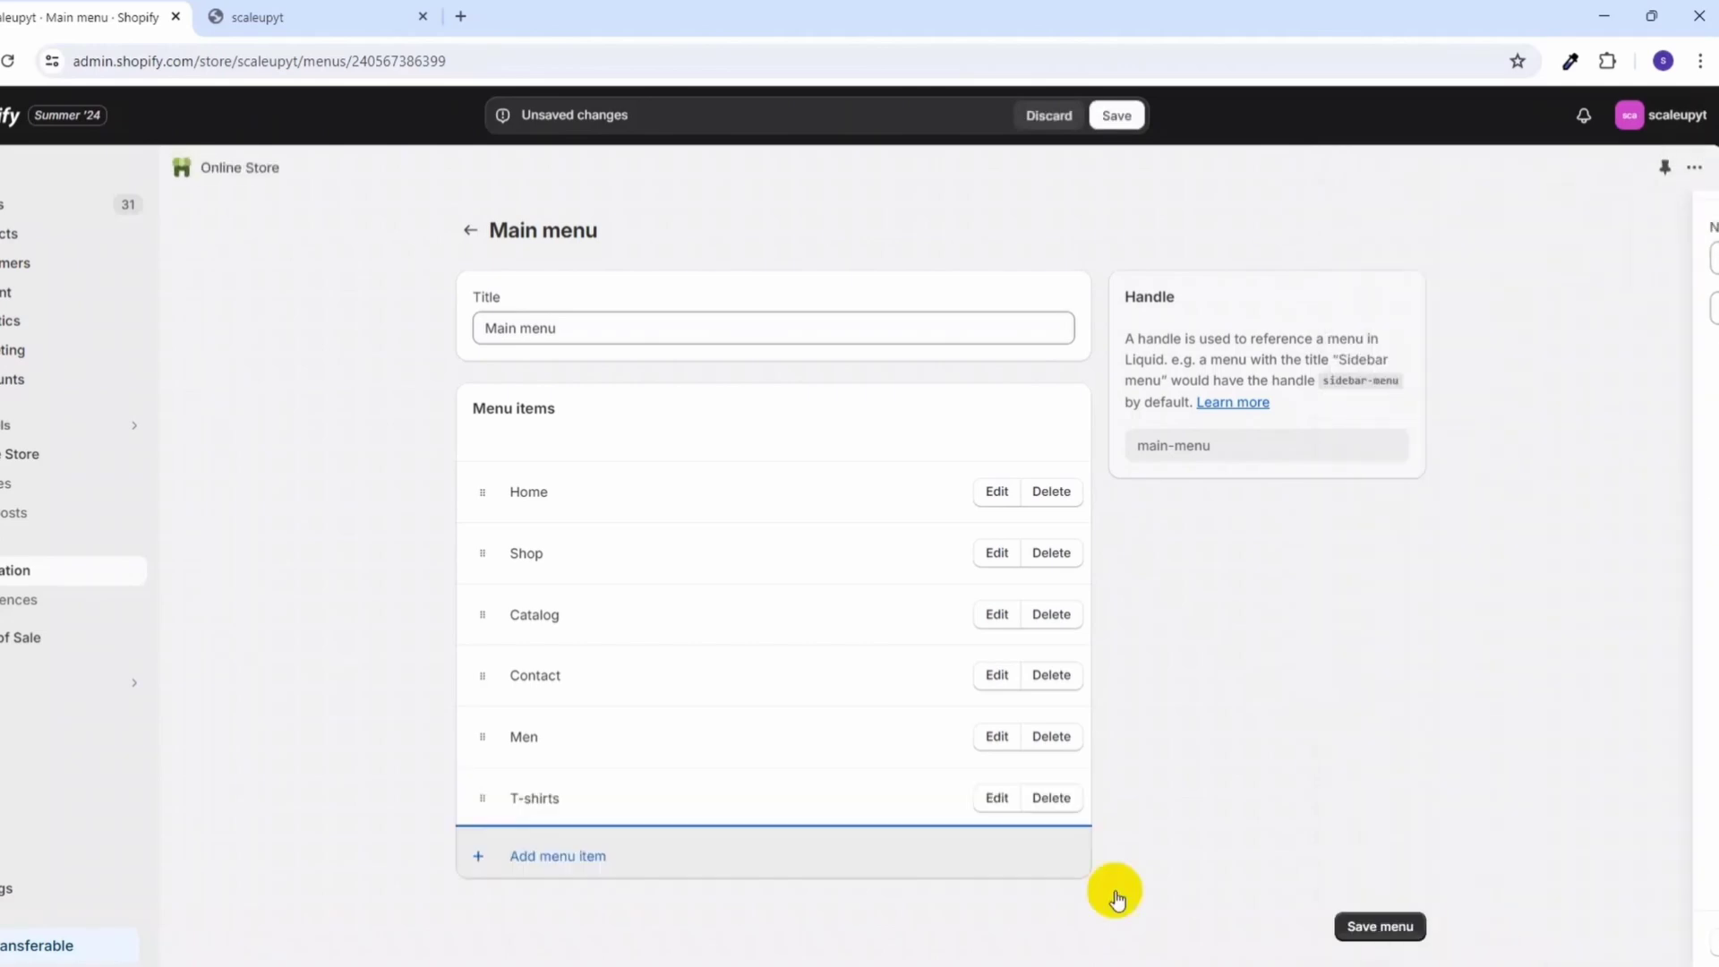
- Add a 'Jackets' menu item linked to the Home page collection
{"action": "left_click", "coordinate": [574, 867]}
{"action": "type", "text": "Jac"}
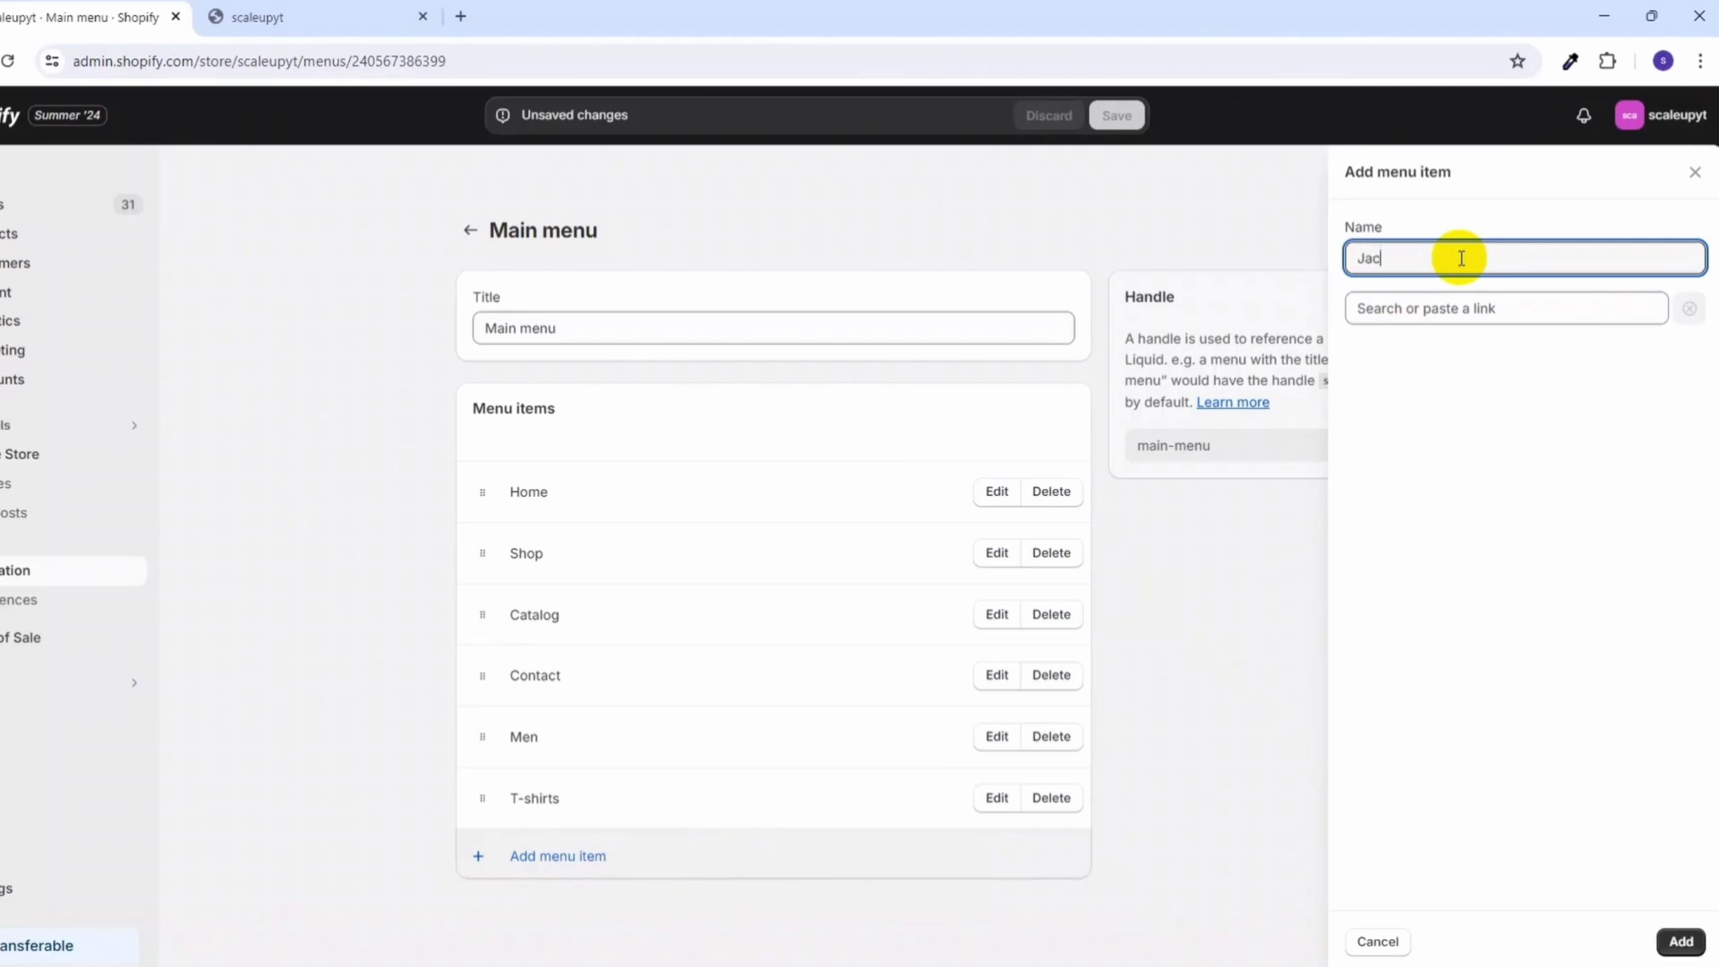
{"action": "type", "text": "kets"}
{"action": "left_click", "coordinate": [1450, 308]}
{"action": "left_click", "coordinate": [1435, 514]}
{"action": "left_click", "coordinate": [1680, 941]}
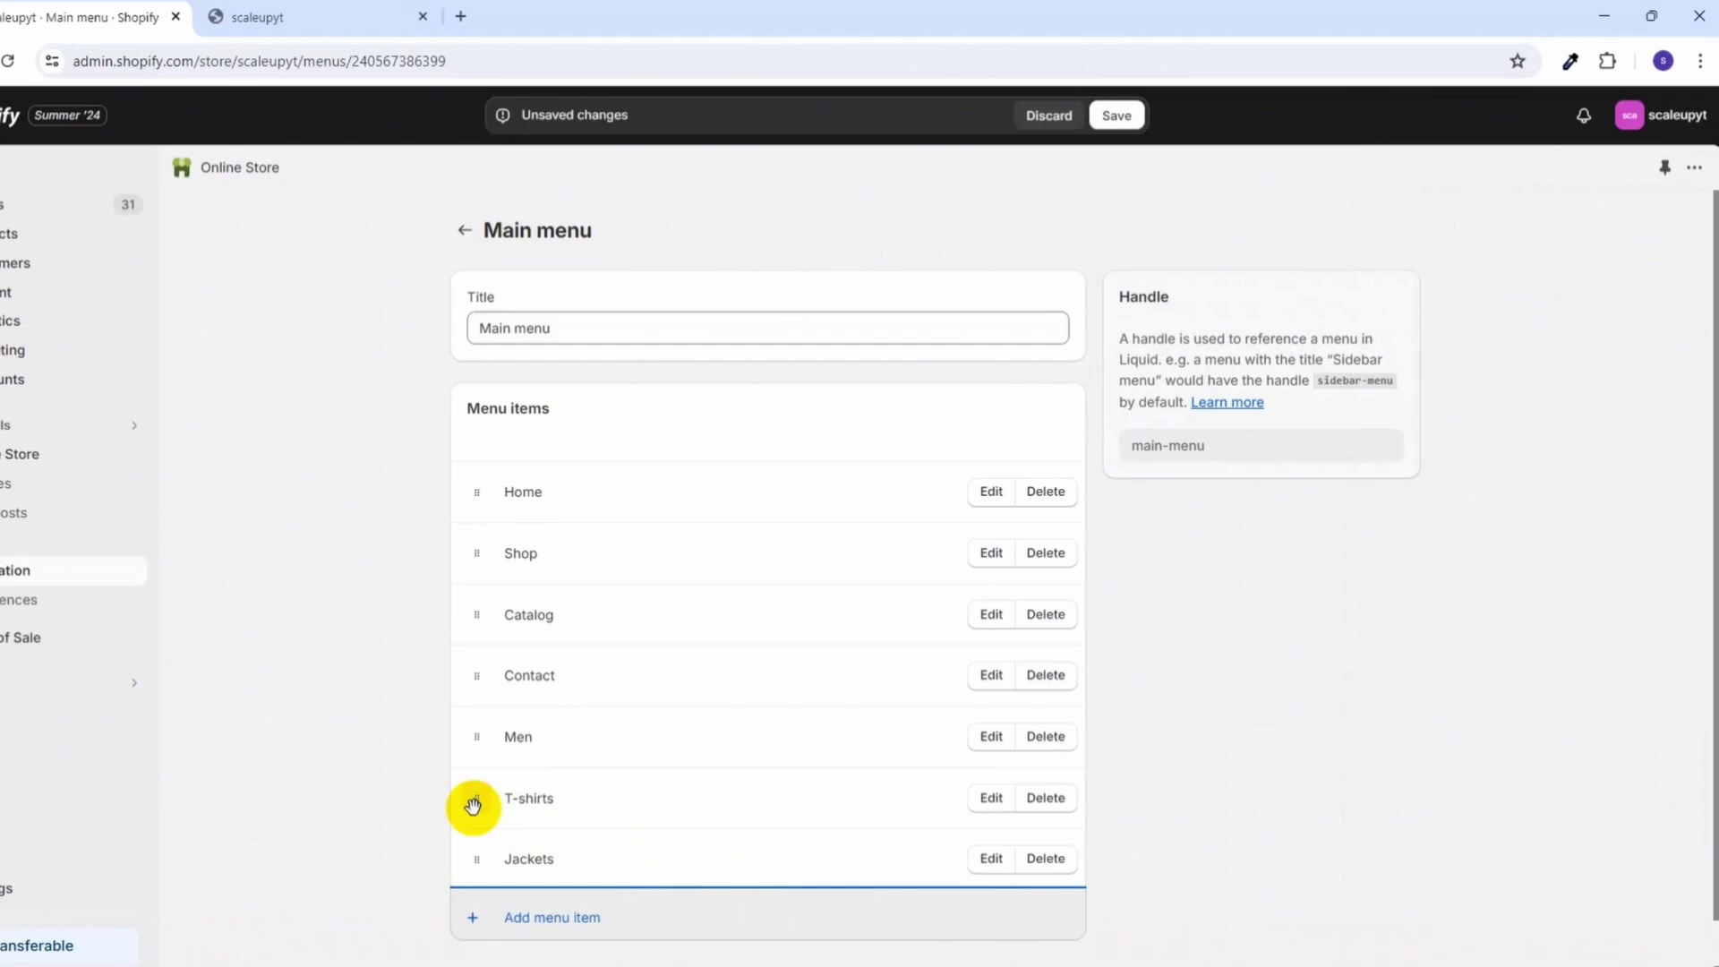
- Nest T-shirts and Jackets under Men, then nest Men under Shop
{"action": "left_click_drag", "start_coordinate": [473, 806], "coordinate": [567, 790]}
{"action": "scroll", "coordinate": [542, 846], "scroll_direction": "down", "scroll_amount": 1}
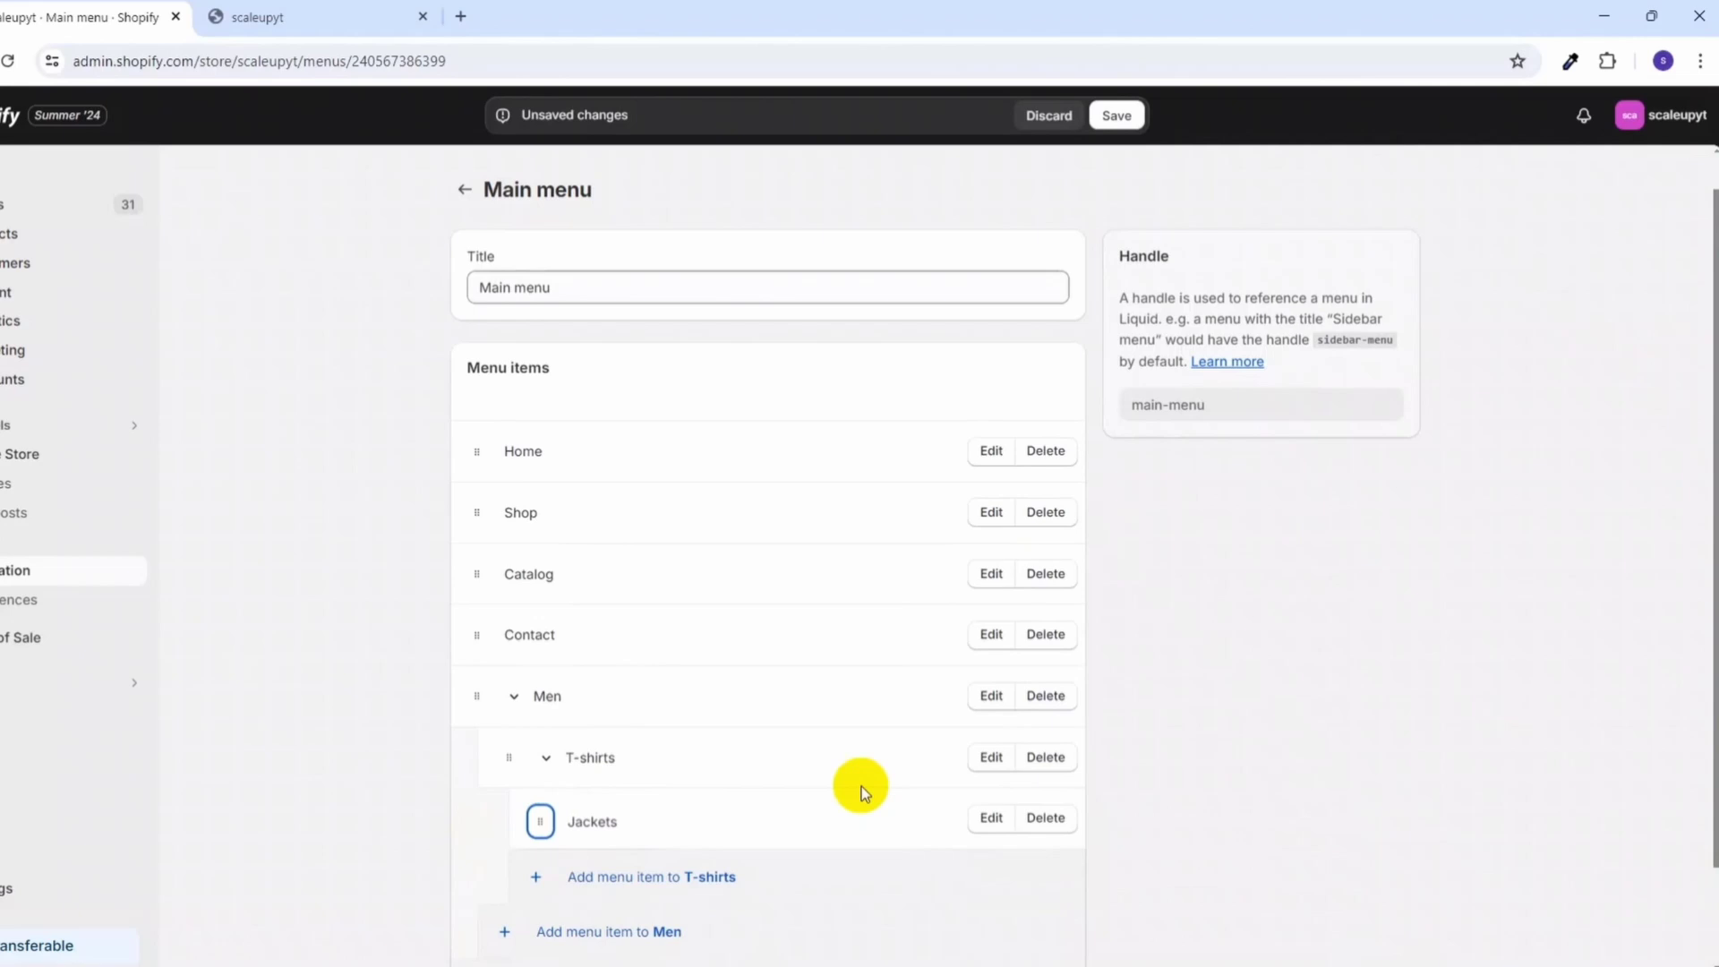
{"action": "mouse_move", "coordinate": [537, 818]}
{"action": "left_mouse_down"}
{"action": "mouse_move", "coordinate": [492, 817]}
{"action": "mouse_move", "coordinate": [540, 785]}
{"action": "mouse_move", "coordinate": [498, 789]}
{"action": "left_mouse_up"}
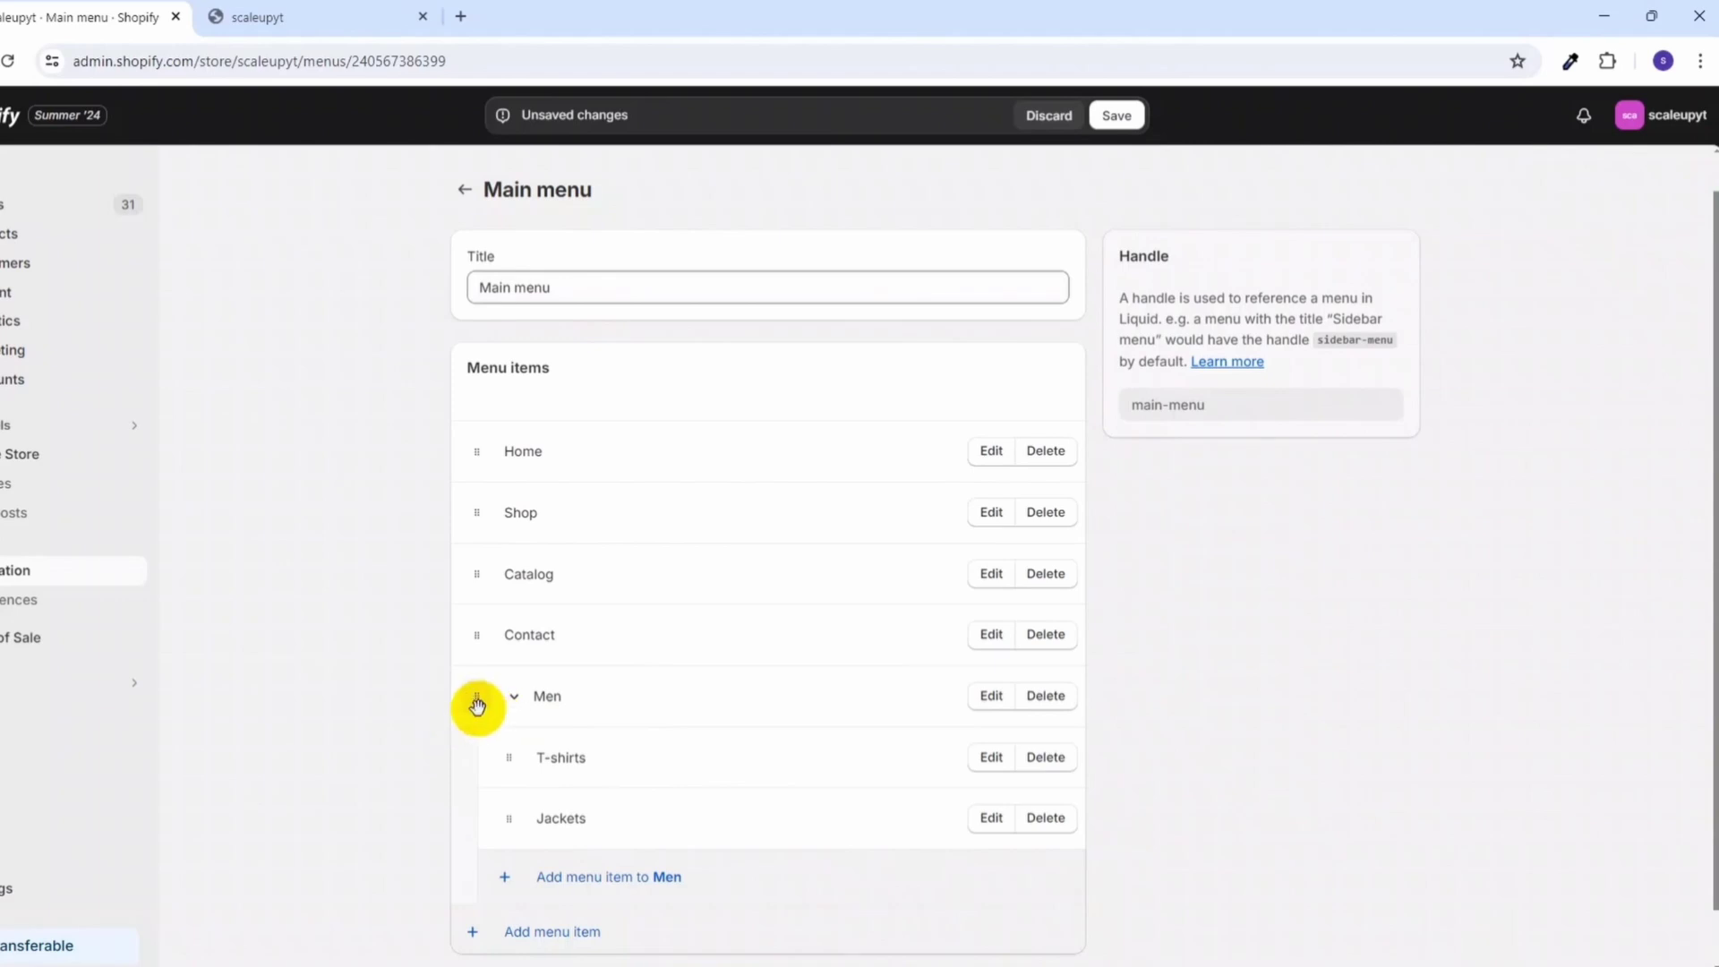
{"action": "left_click_drag", "start_coordinate": [477, 704], "coordinate": [529, 598]}
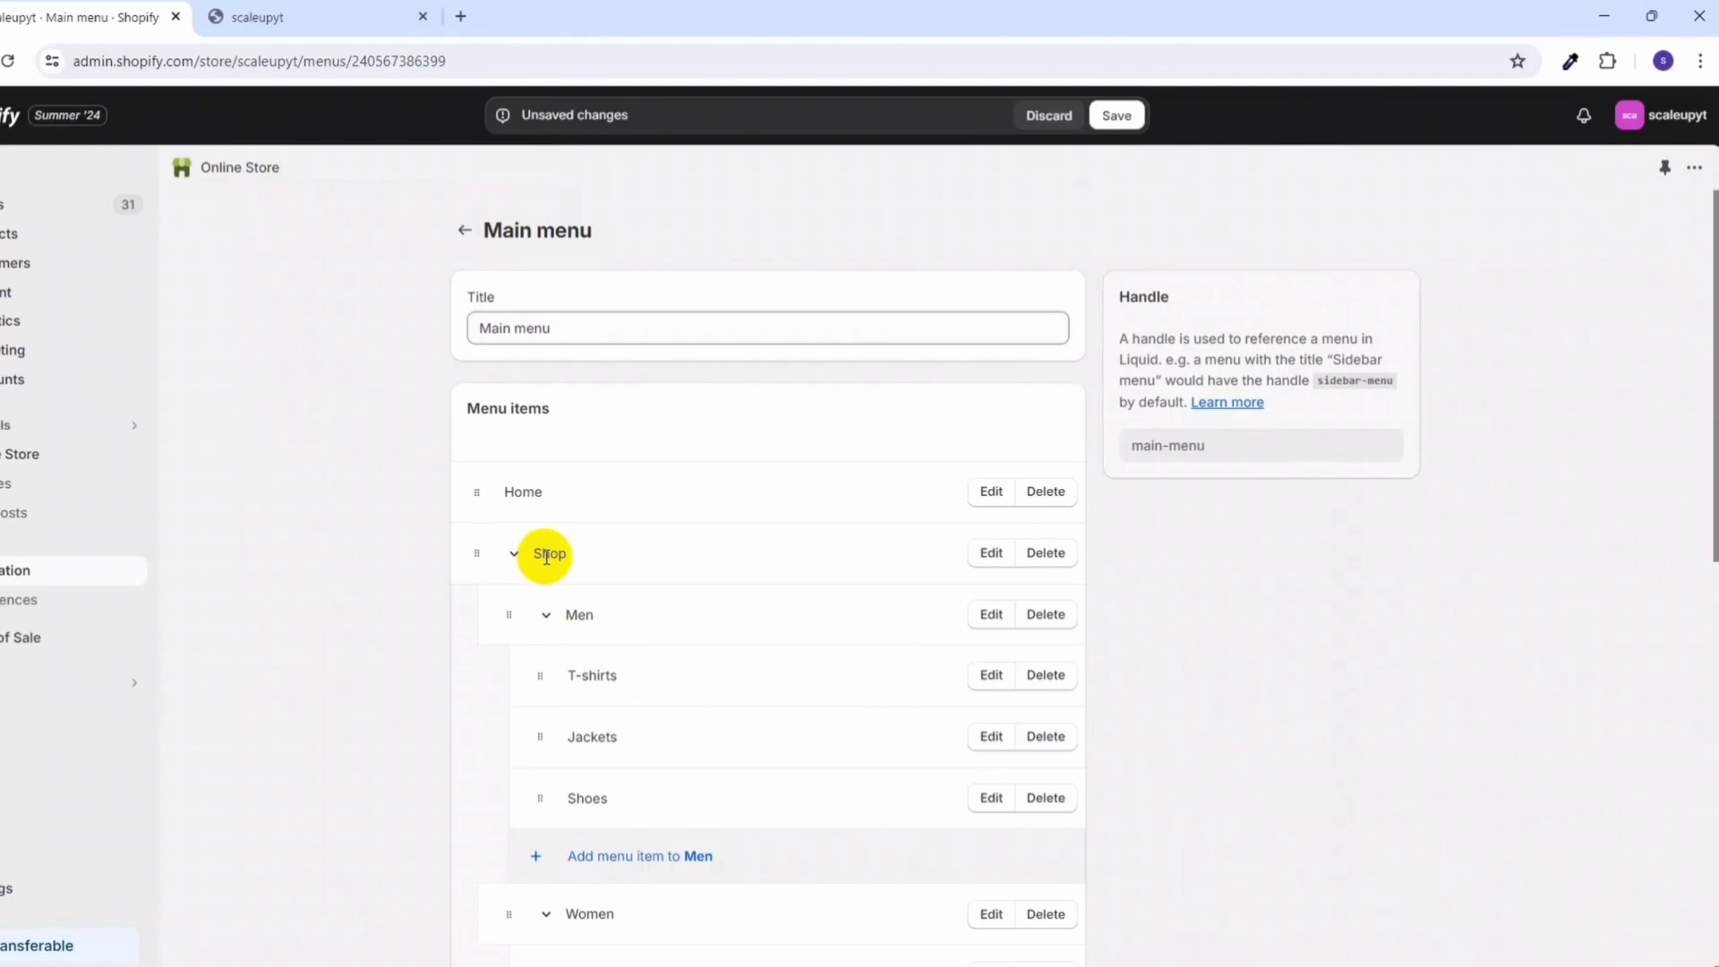
- Review the nested Men, Women and Kids entries, then save the Main menu
{"action": "scroll", "coordinate": [545, 556], "scroll_direction": "down", "scroll_amount": 1}
{"action": "scroll", "coordinate": [564, 817], "scroll_direction": "down", "scroll_amount": 1}
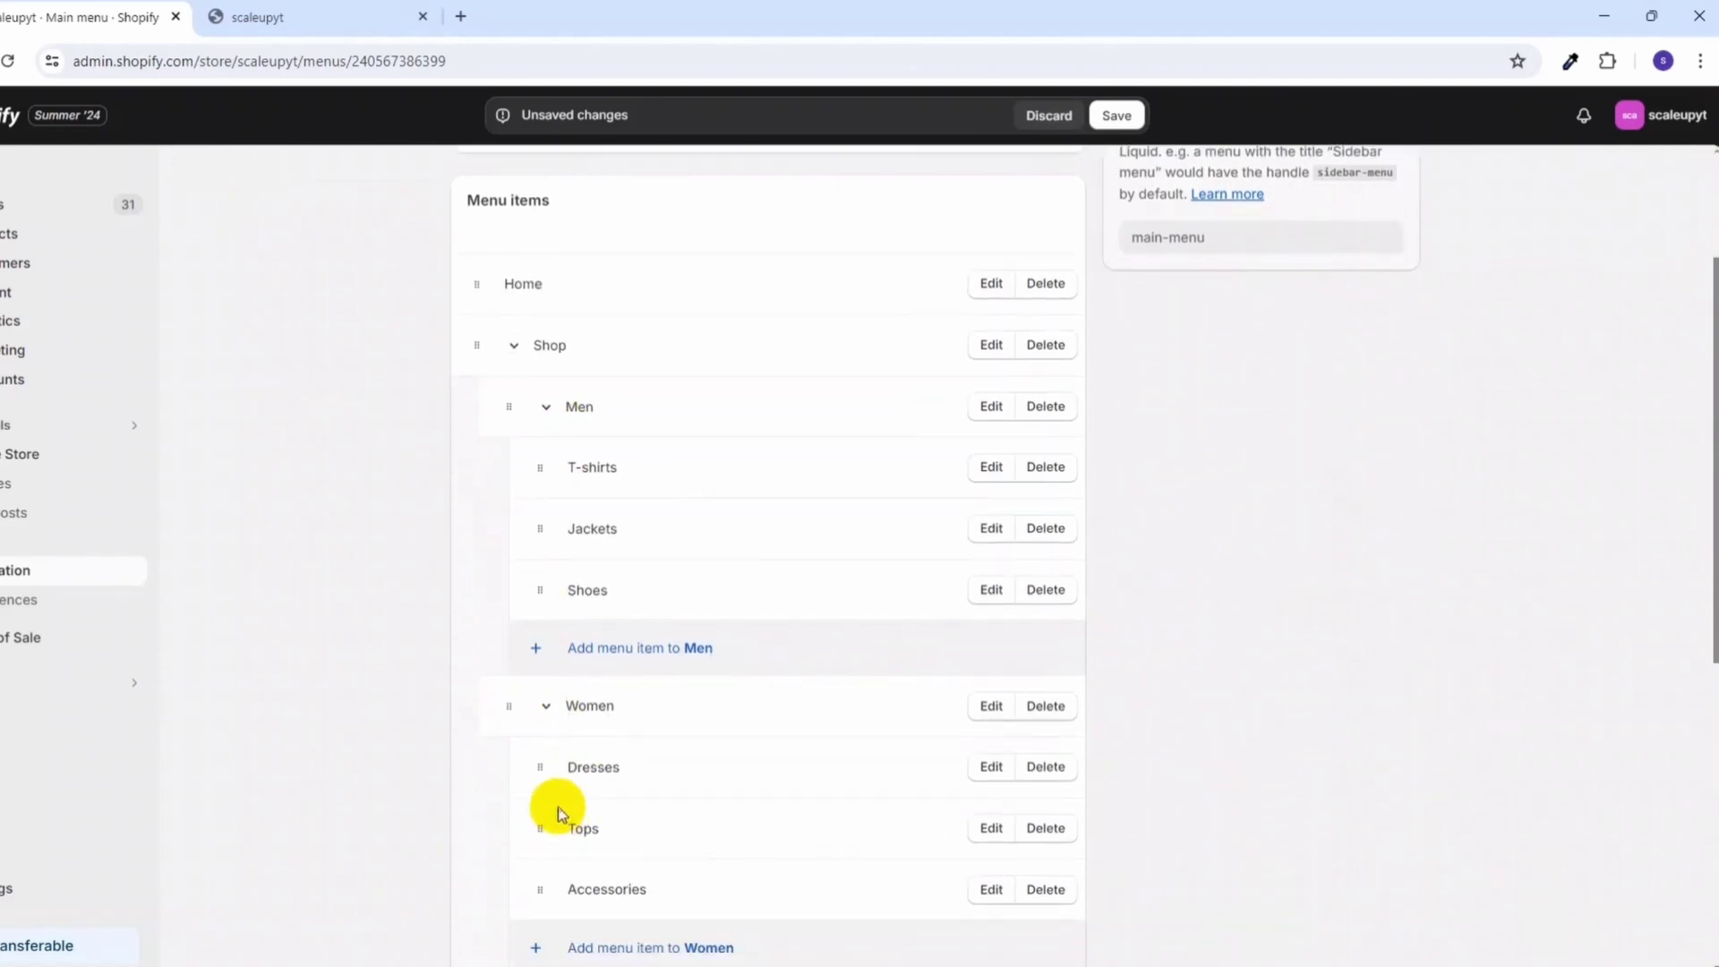
{"action": "scroll", "coordinate": [557, 807], "scroll_direction": "down", "scroll_amount": 2}
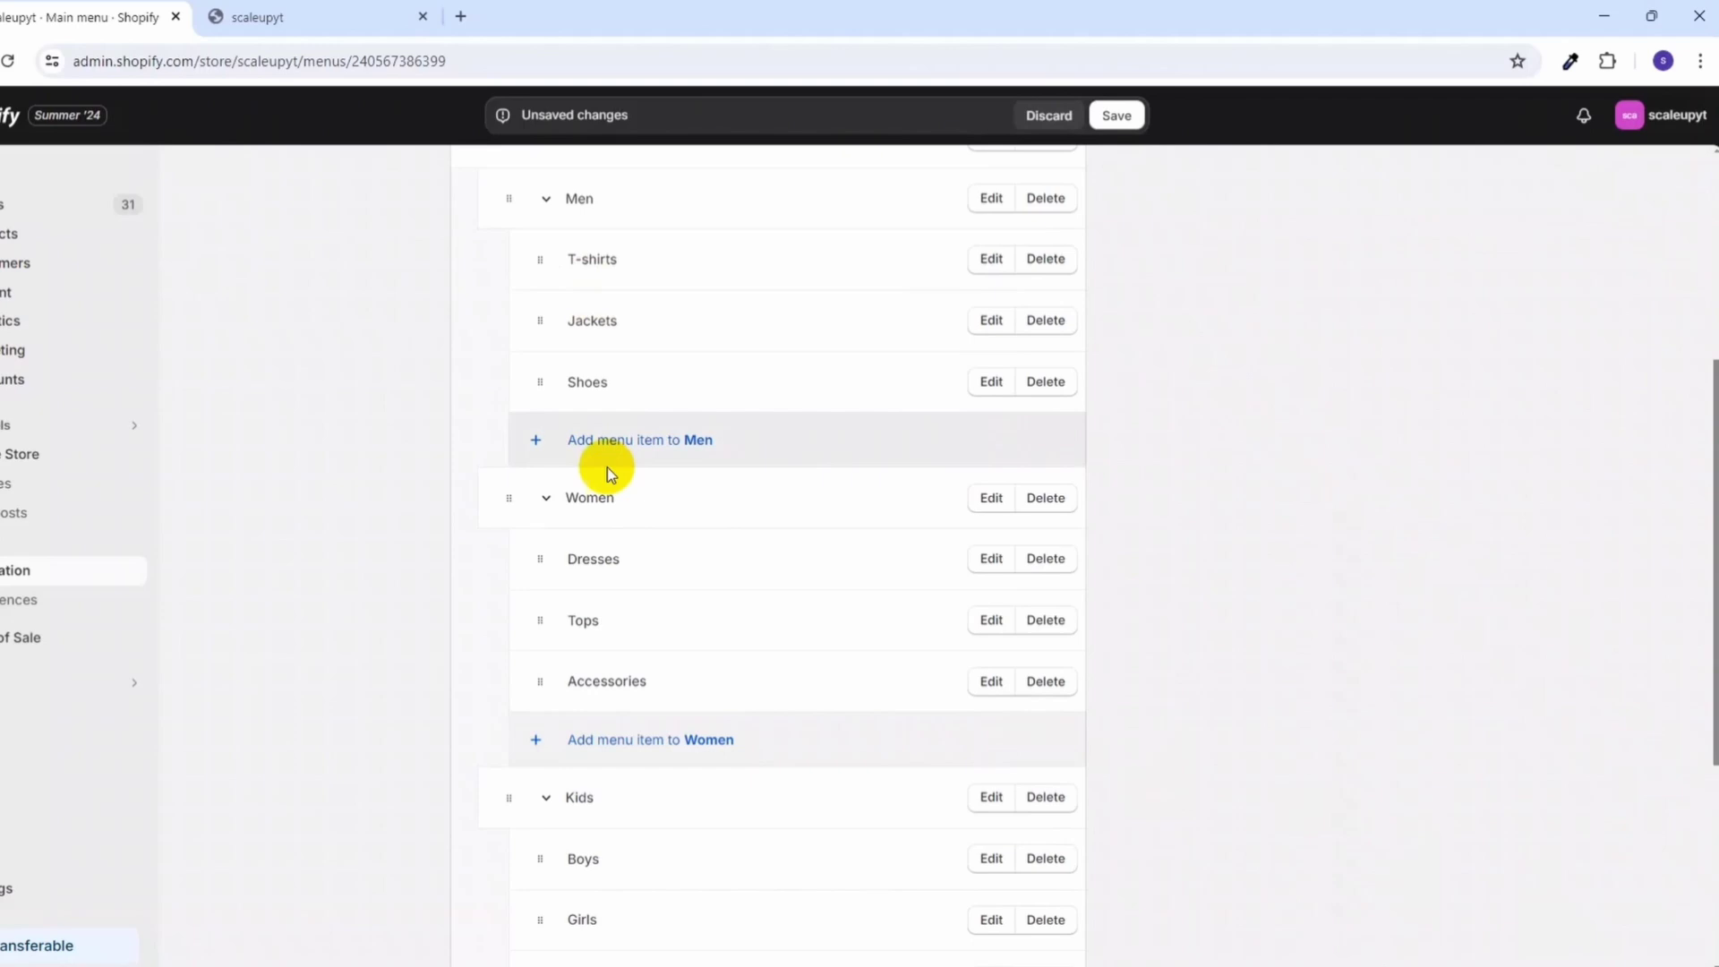
{"action": "scroll", "coordinate": [607, 468], "scroll_direction": "up", "scroll_amount": 3}
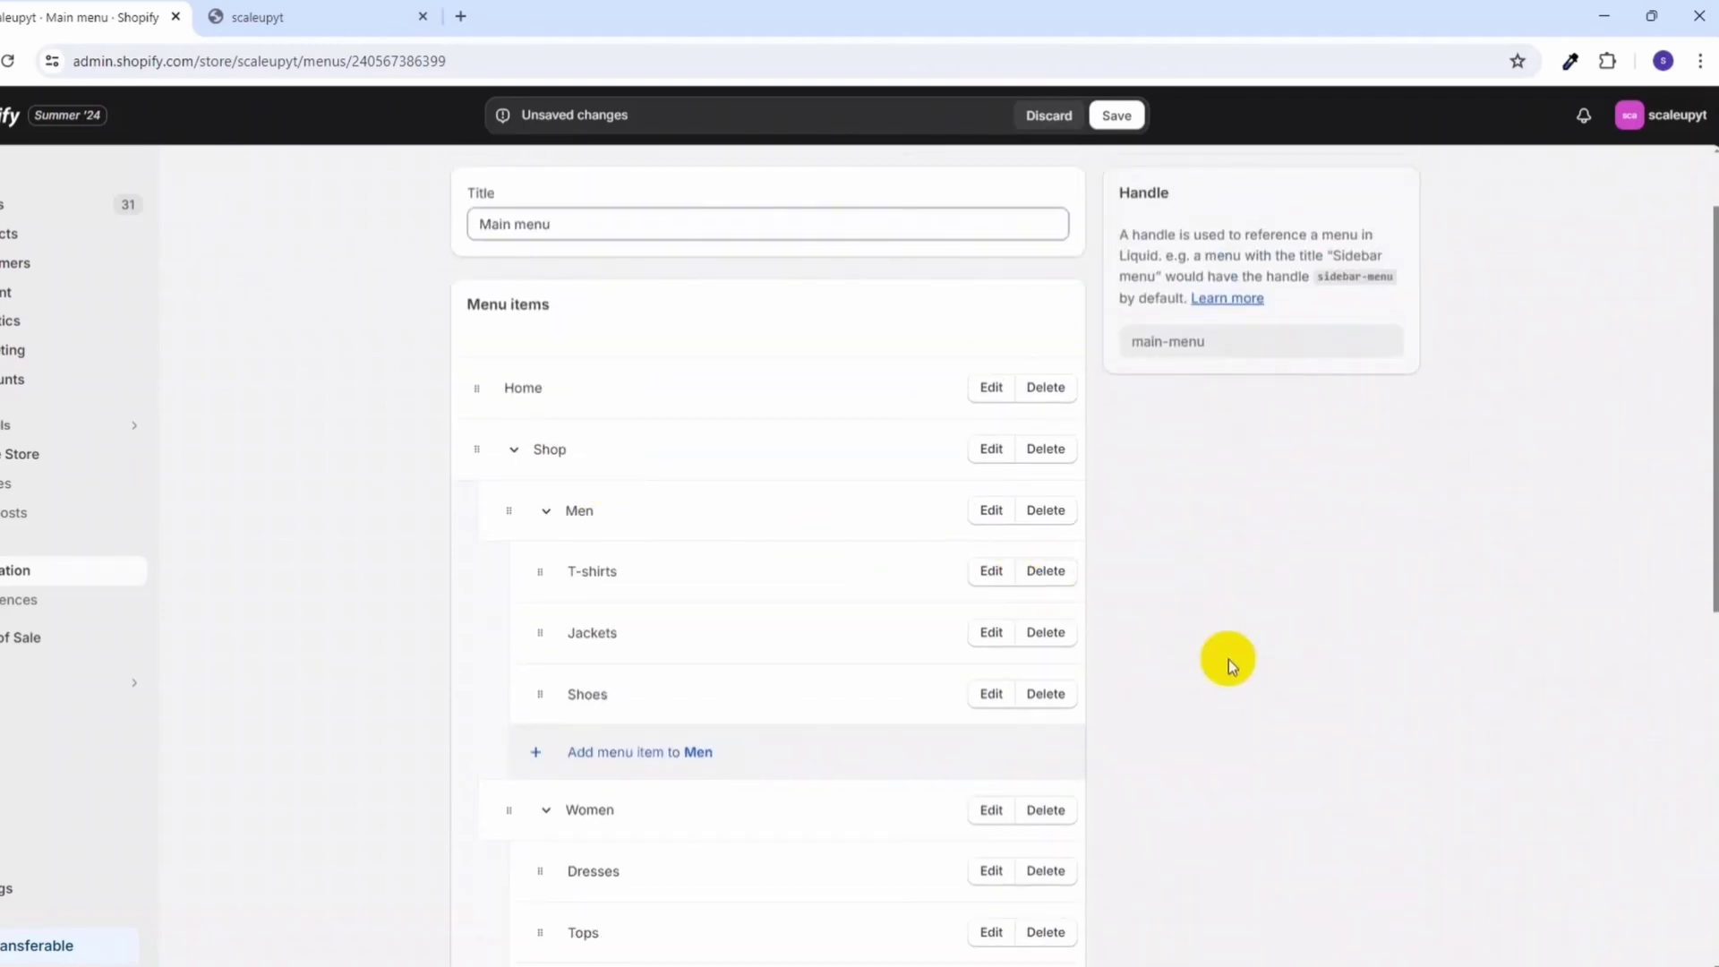
{"action": "scroll", "coordinate": [1248, 670], "scroll_direction": "down", "scroll_amount": 8}
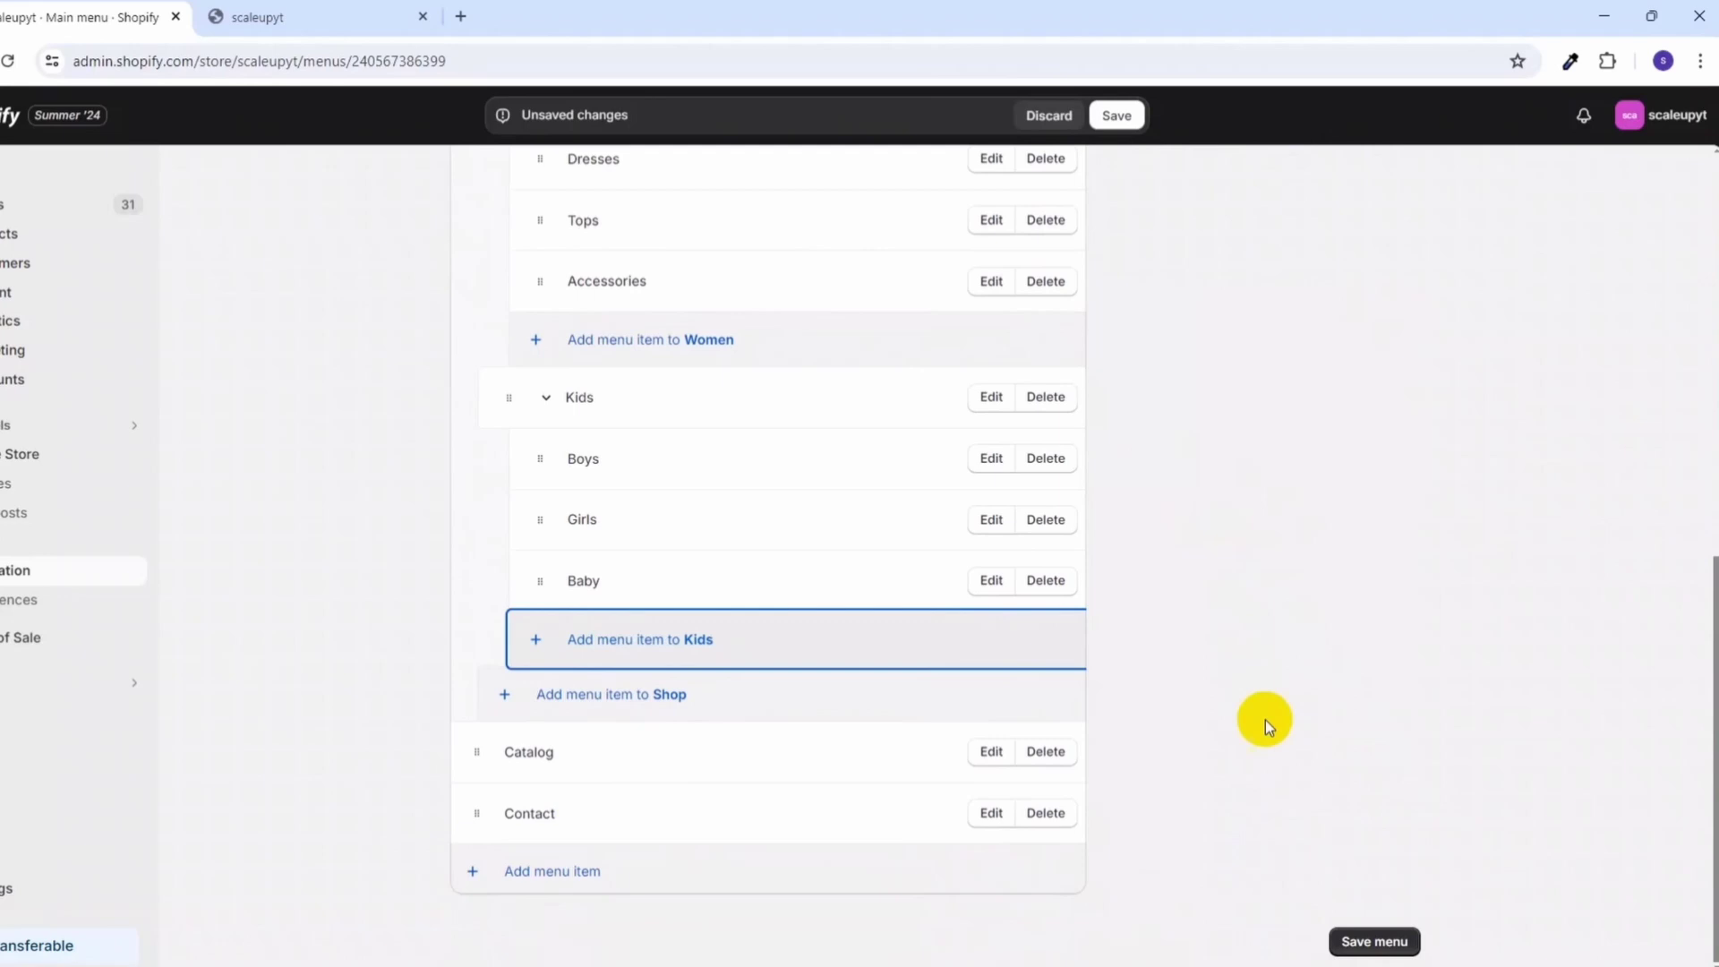
{"action": "left_click", "coordinate": [1379, 941]}
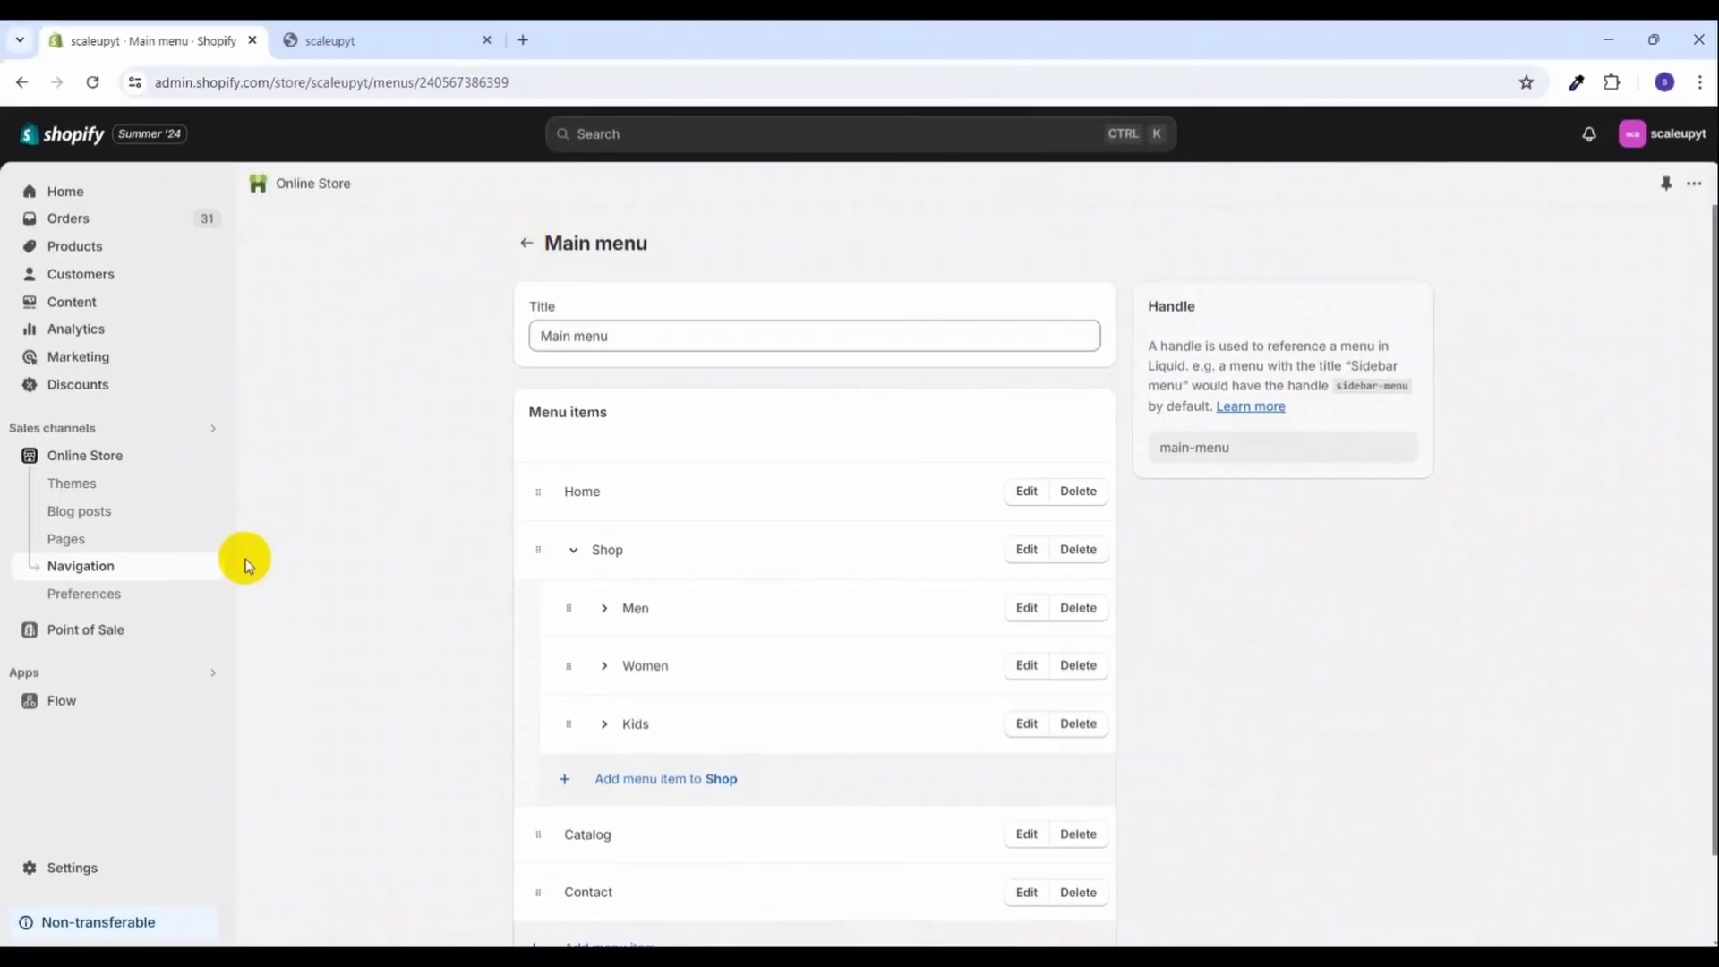
- Reload the storefront and expand Shop's Men, Women and Kids submenus before returning to admin
{"action": "left_click", "coordinate": [353, 38]}
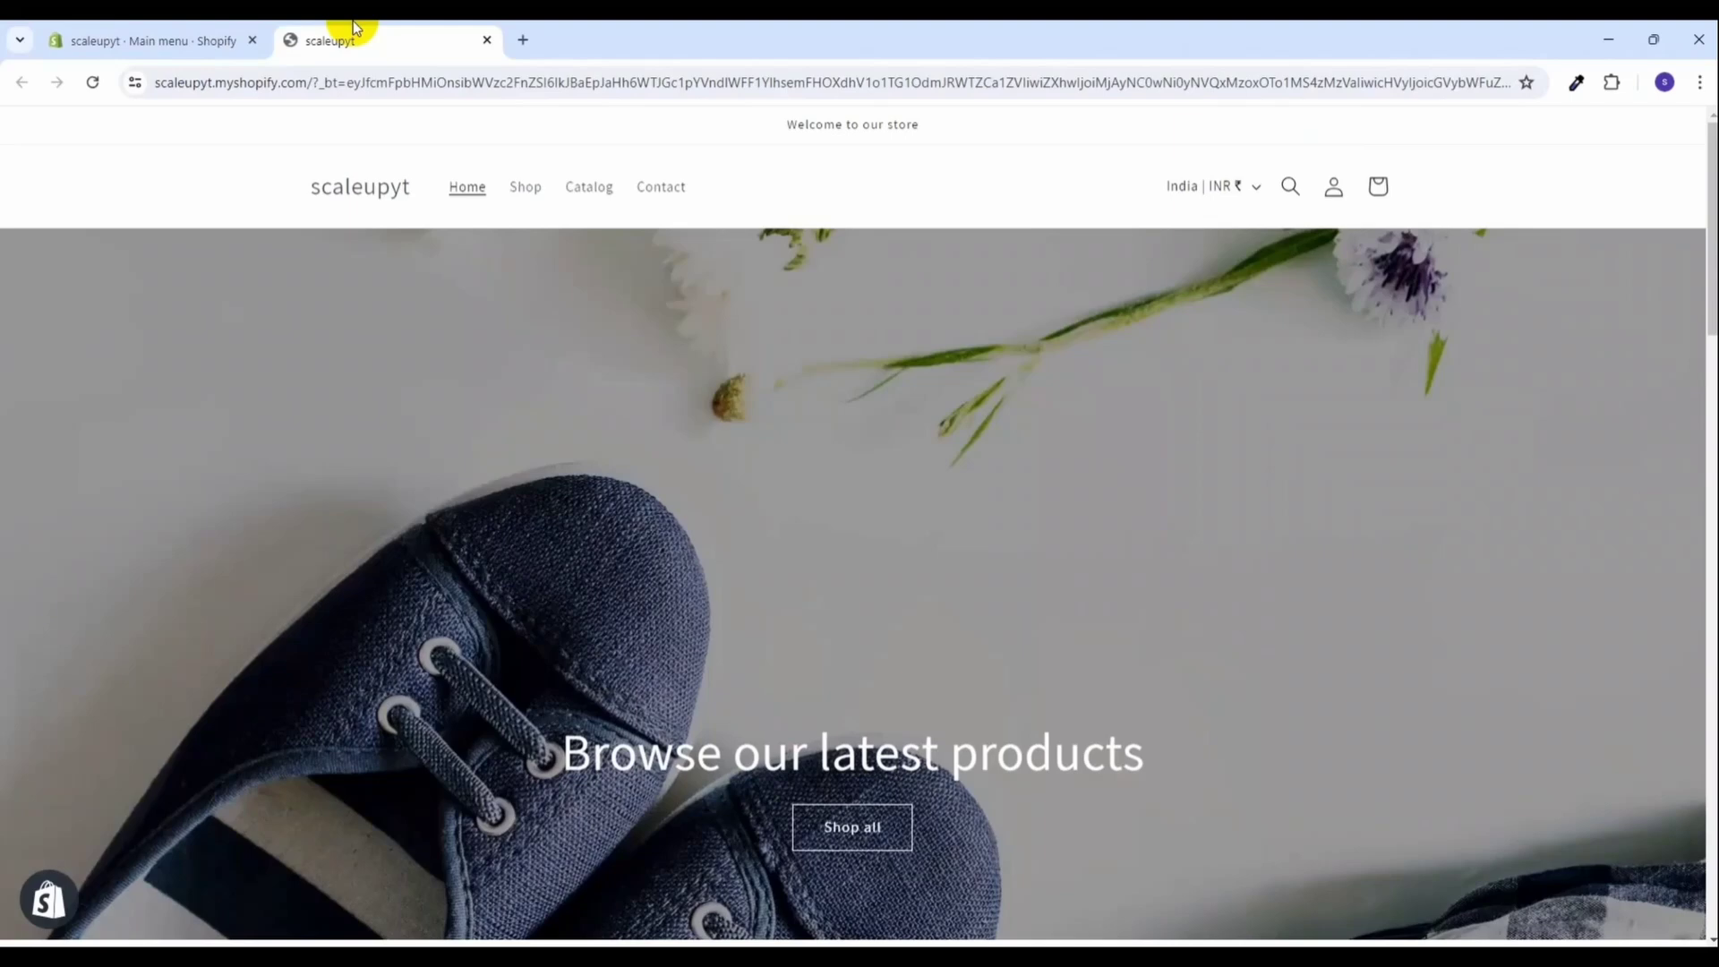
{"action": "left_click", "coordinate": [92, 89]}
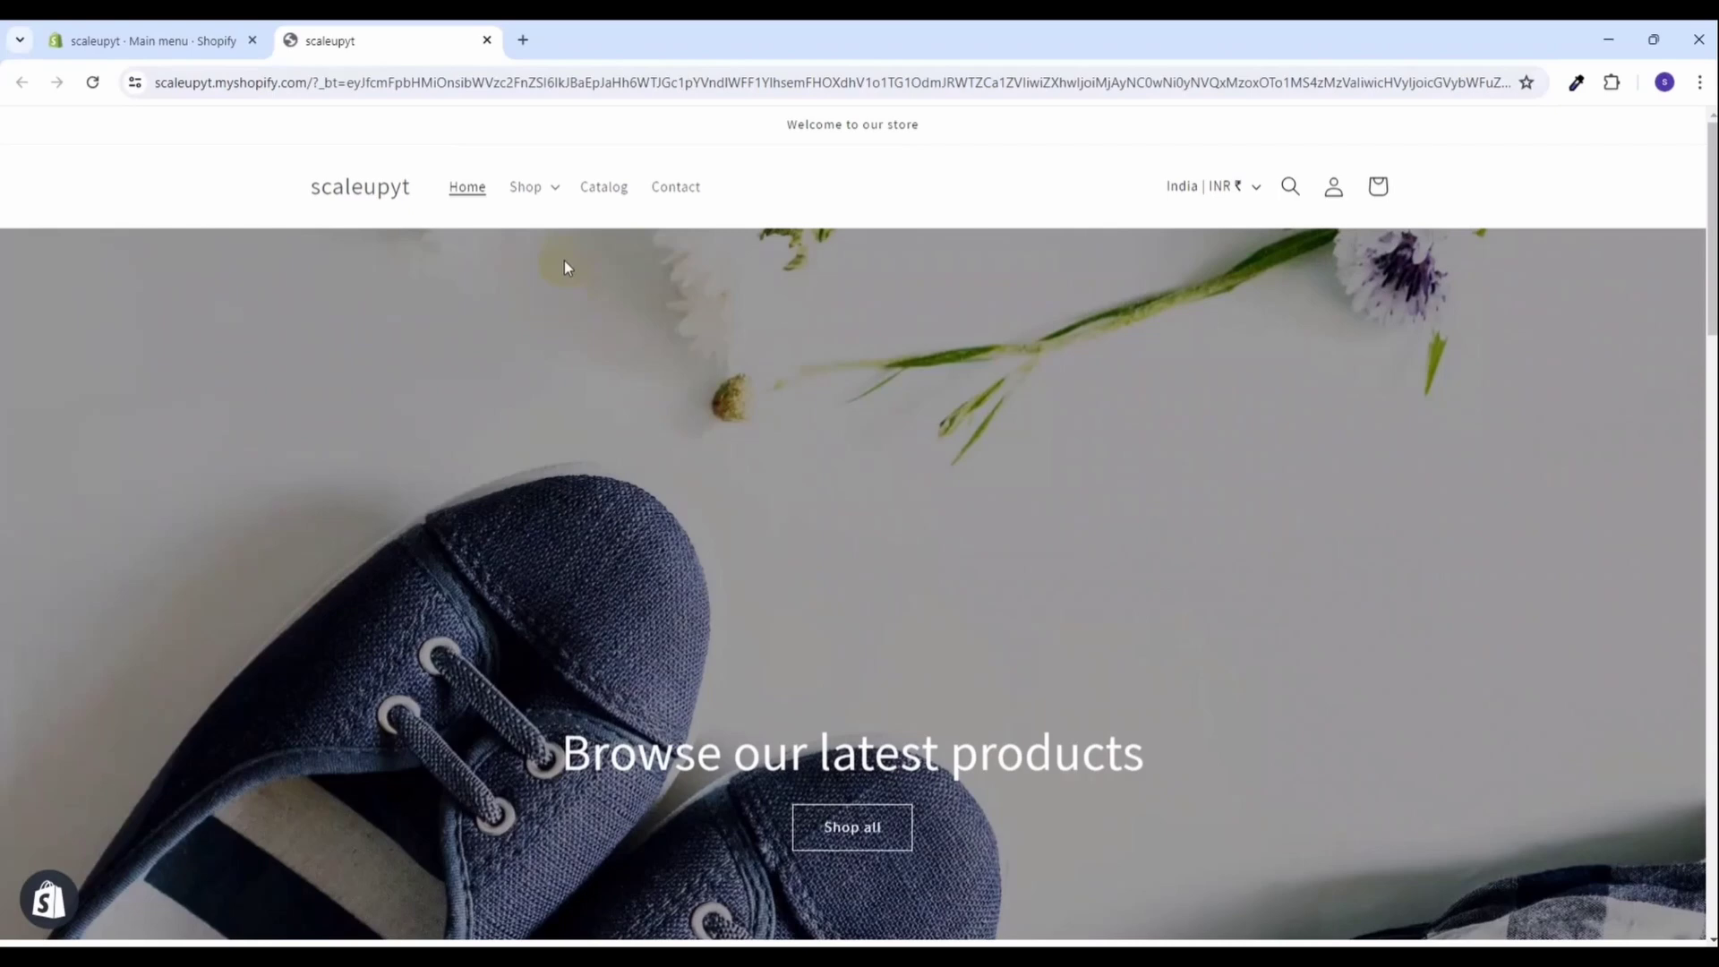
{"action": "left_click", "coordinate": [554, 198]}
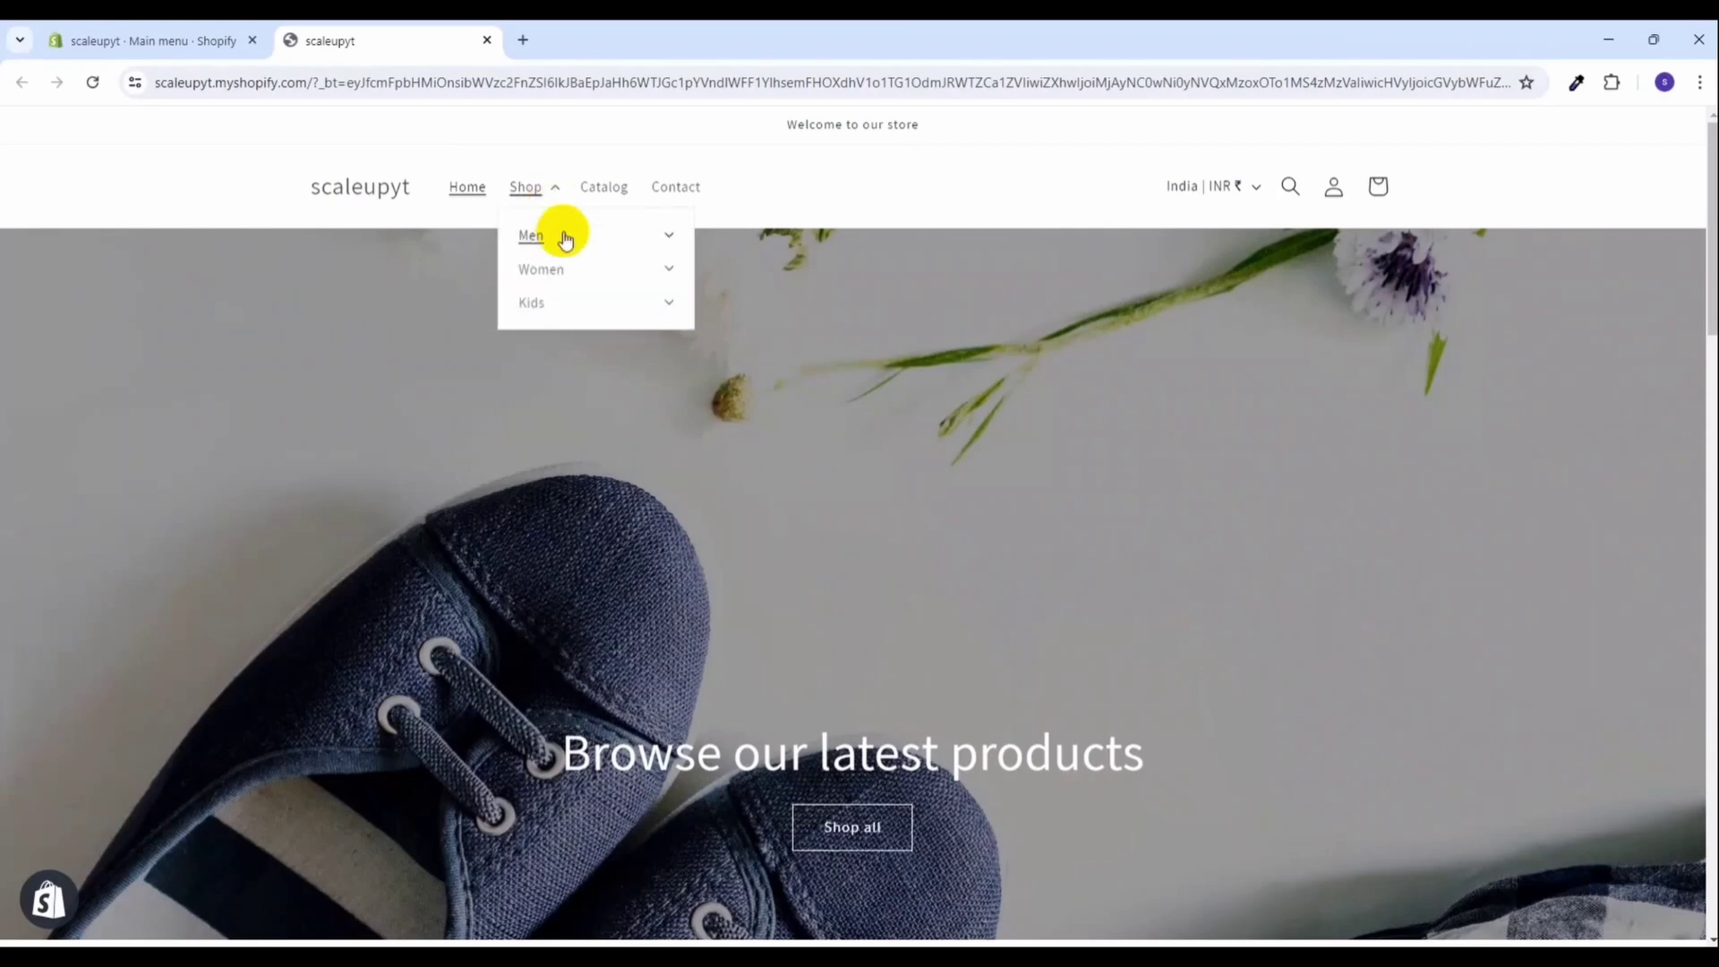
{"action": "left_click", "coordinate": [559, 234]}
{"action": "left_click", "coordinate": [569, 418]}
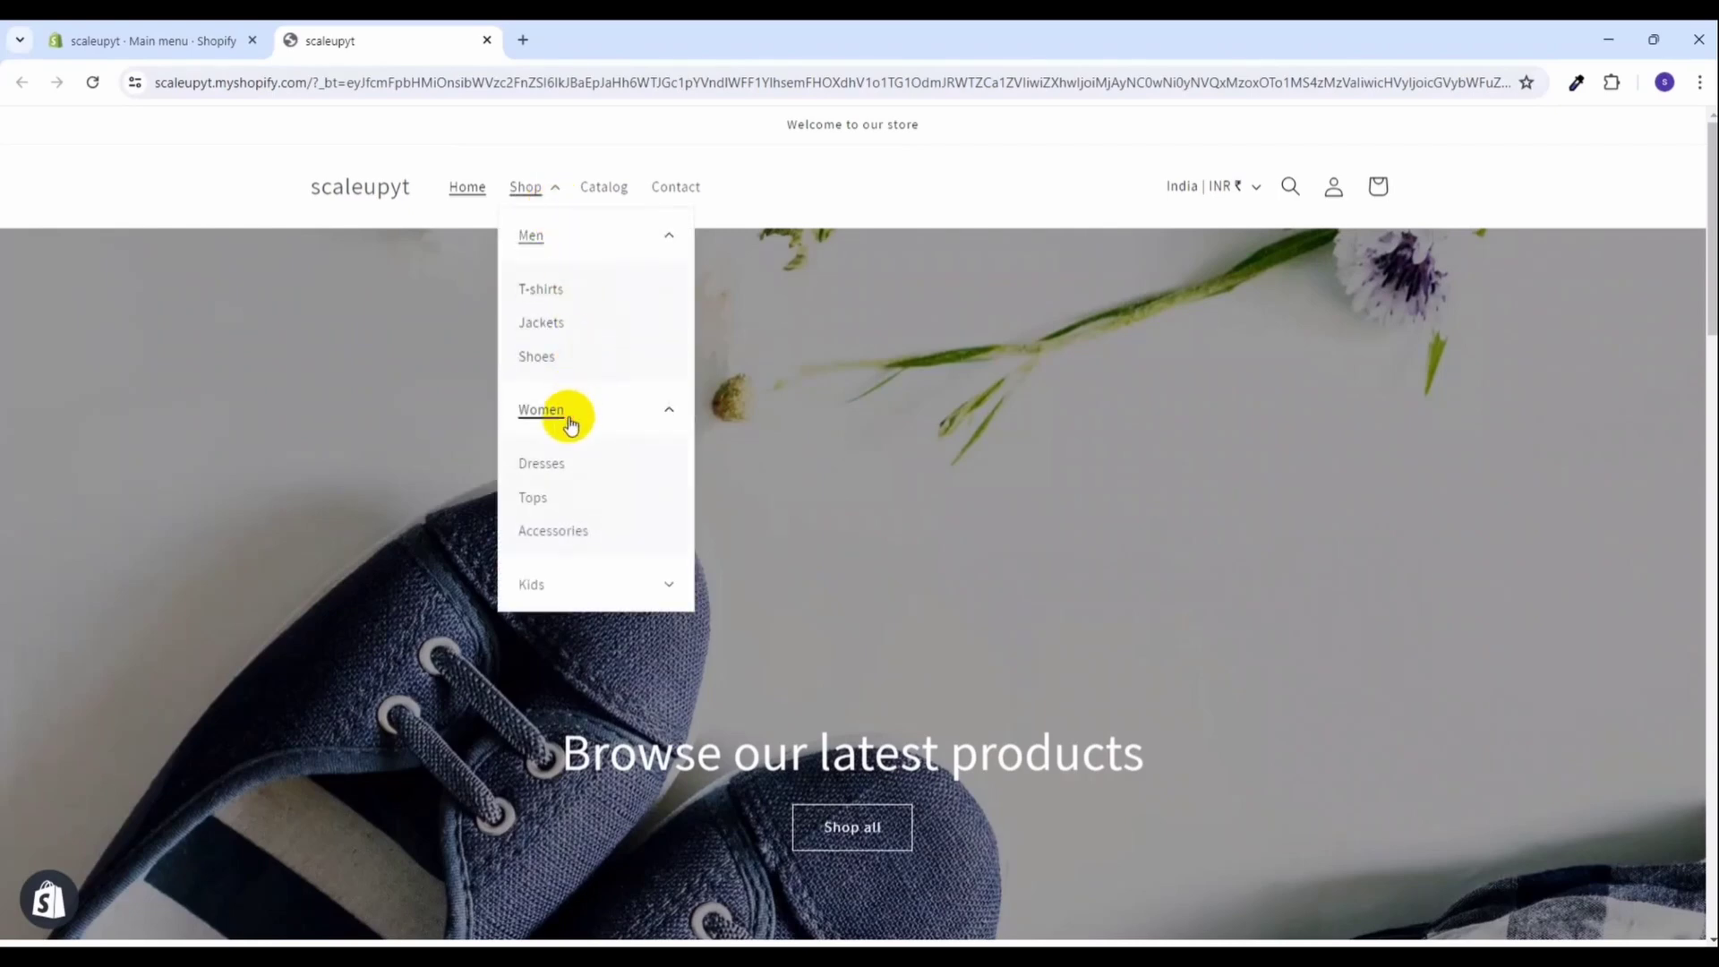
{"action": "left_click", "coordinate": [573, 588]}
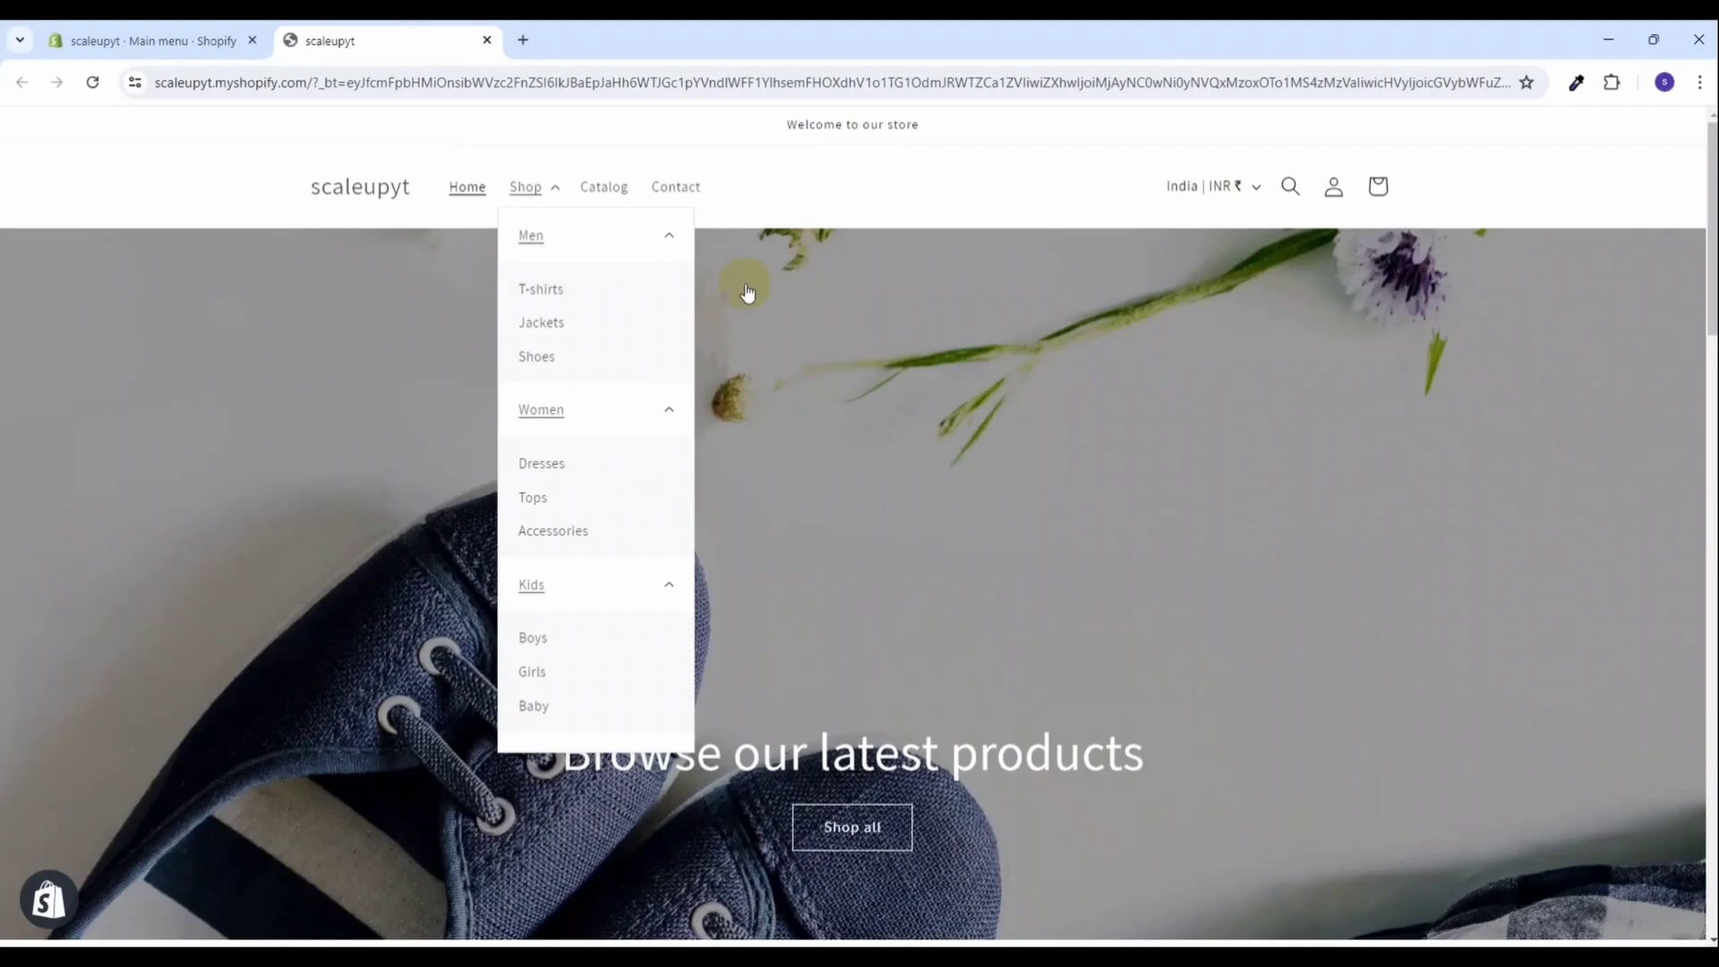
{"action": "left_click", "coordinate": [170, 40]}
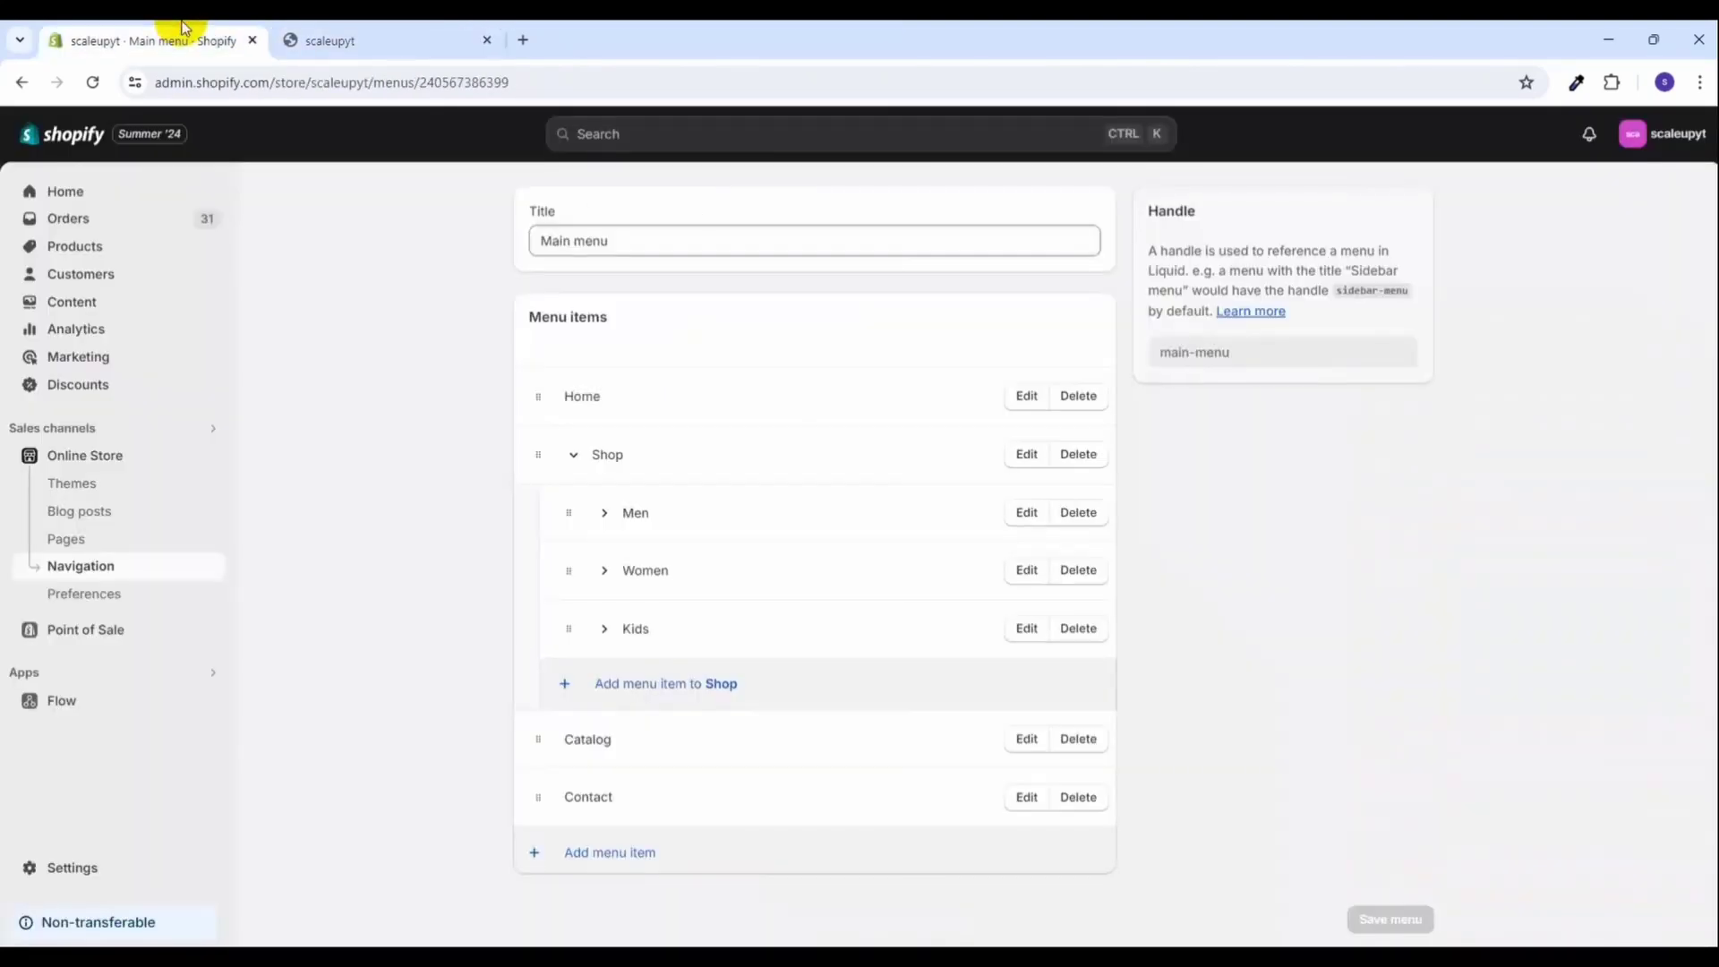
- Open the Dawn theme's customizer from Online Store > Themes
{"action": "left_click", "coordinate": [114, 462]}
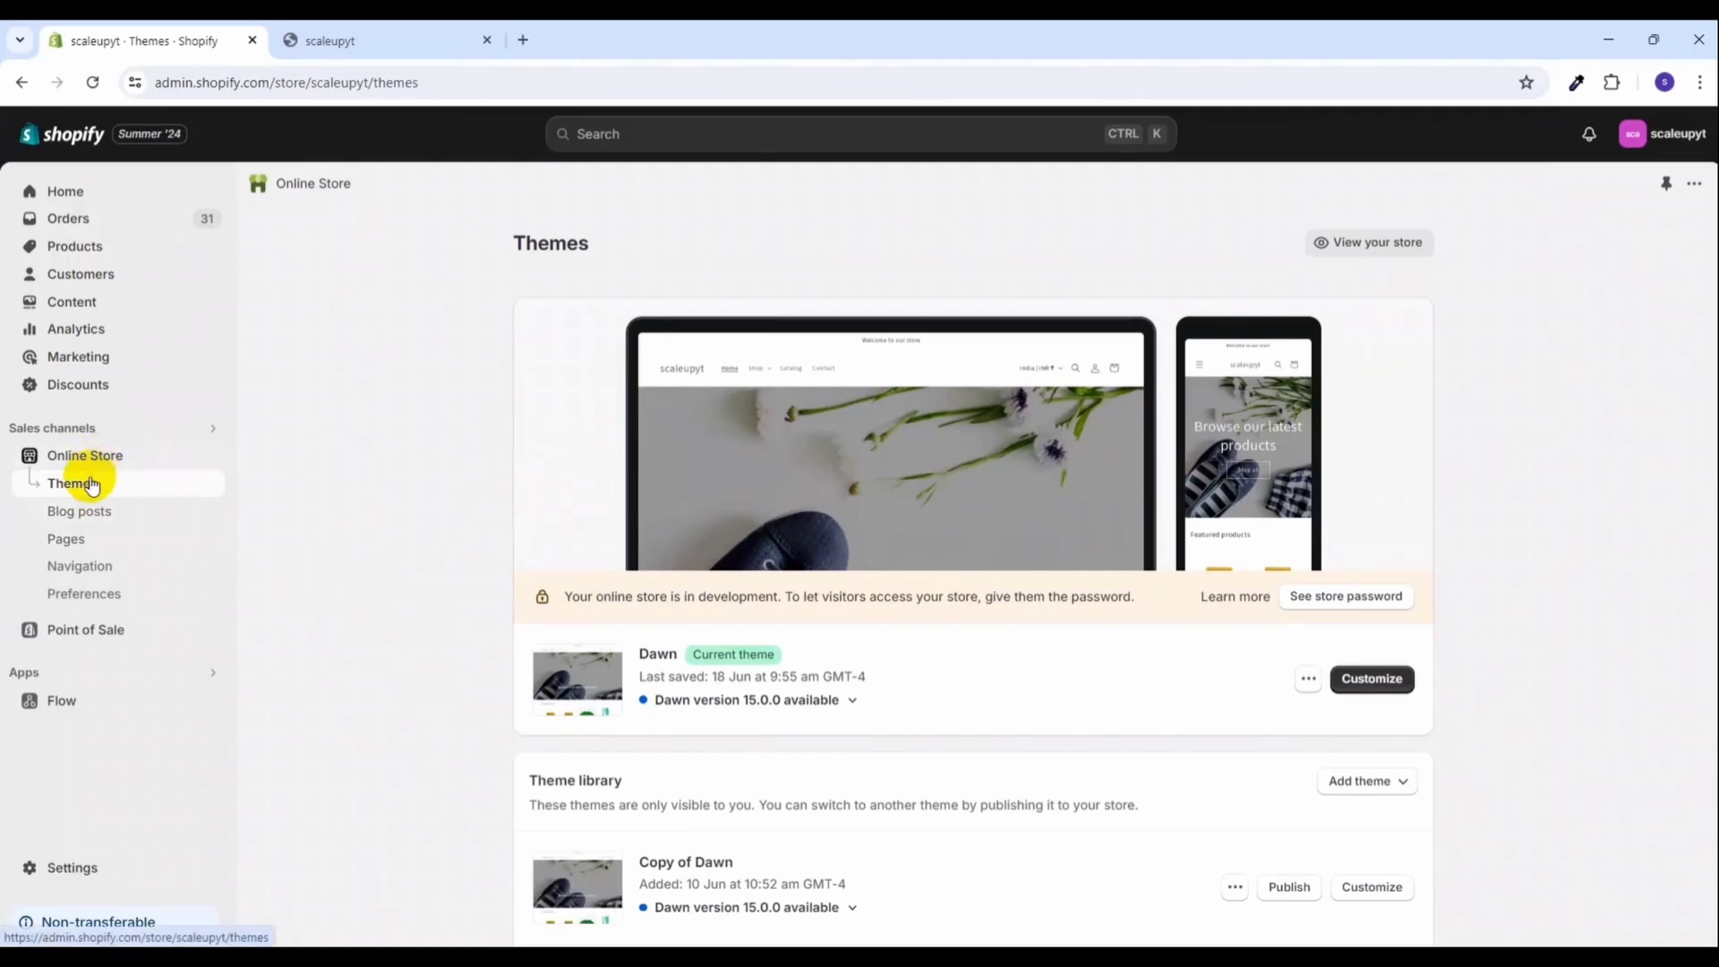
{"action": "left_click", "coordinate": [1372, 688]}
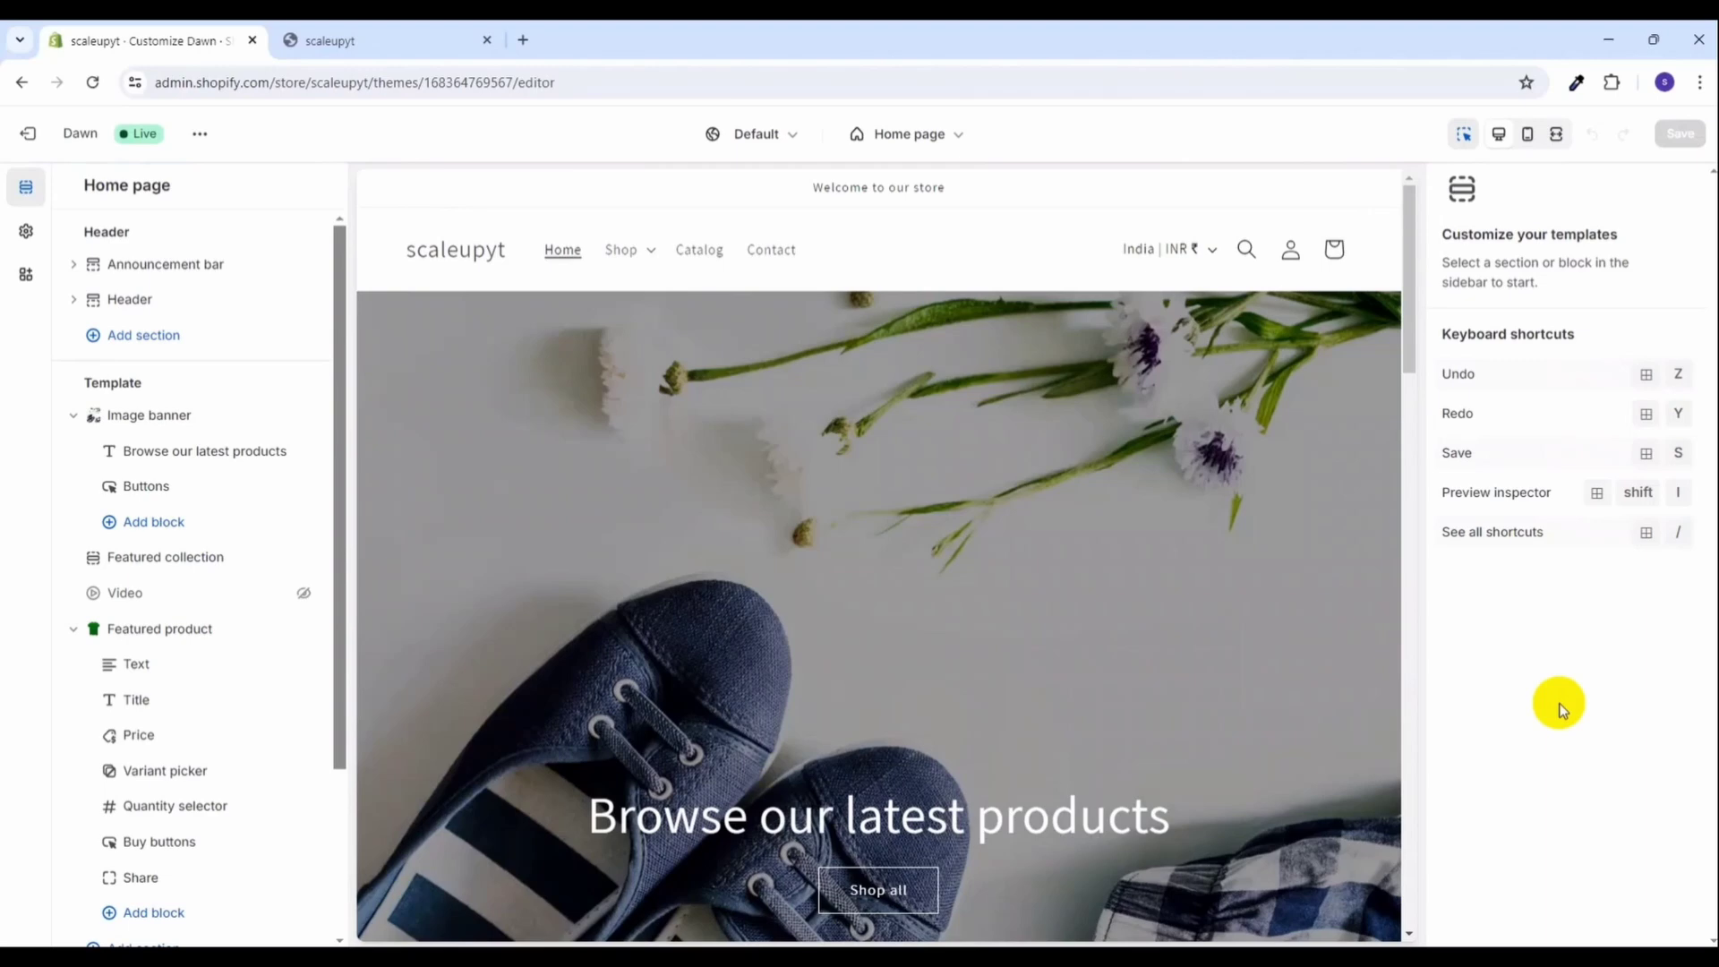
- Open the Header settings and check the storefront's Shop dropdown, collapsing its Men, Women and Kids submenus
{"action": "left_click", "coordinate": [211, 299]}
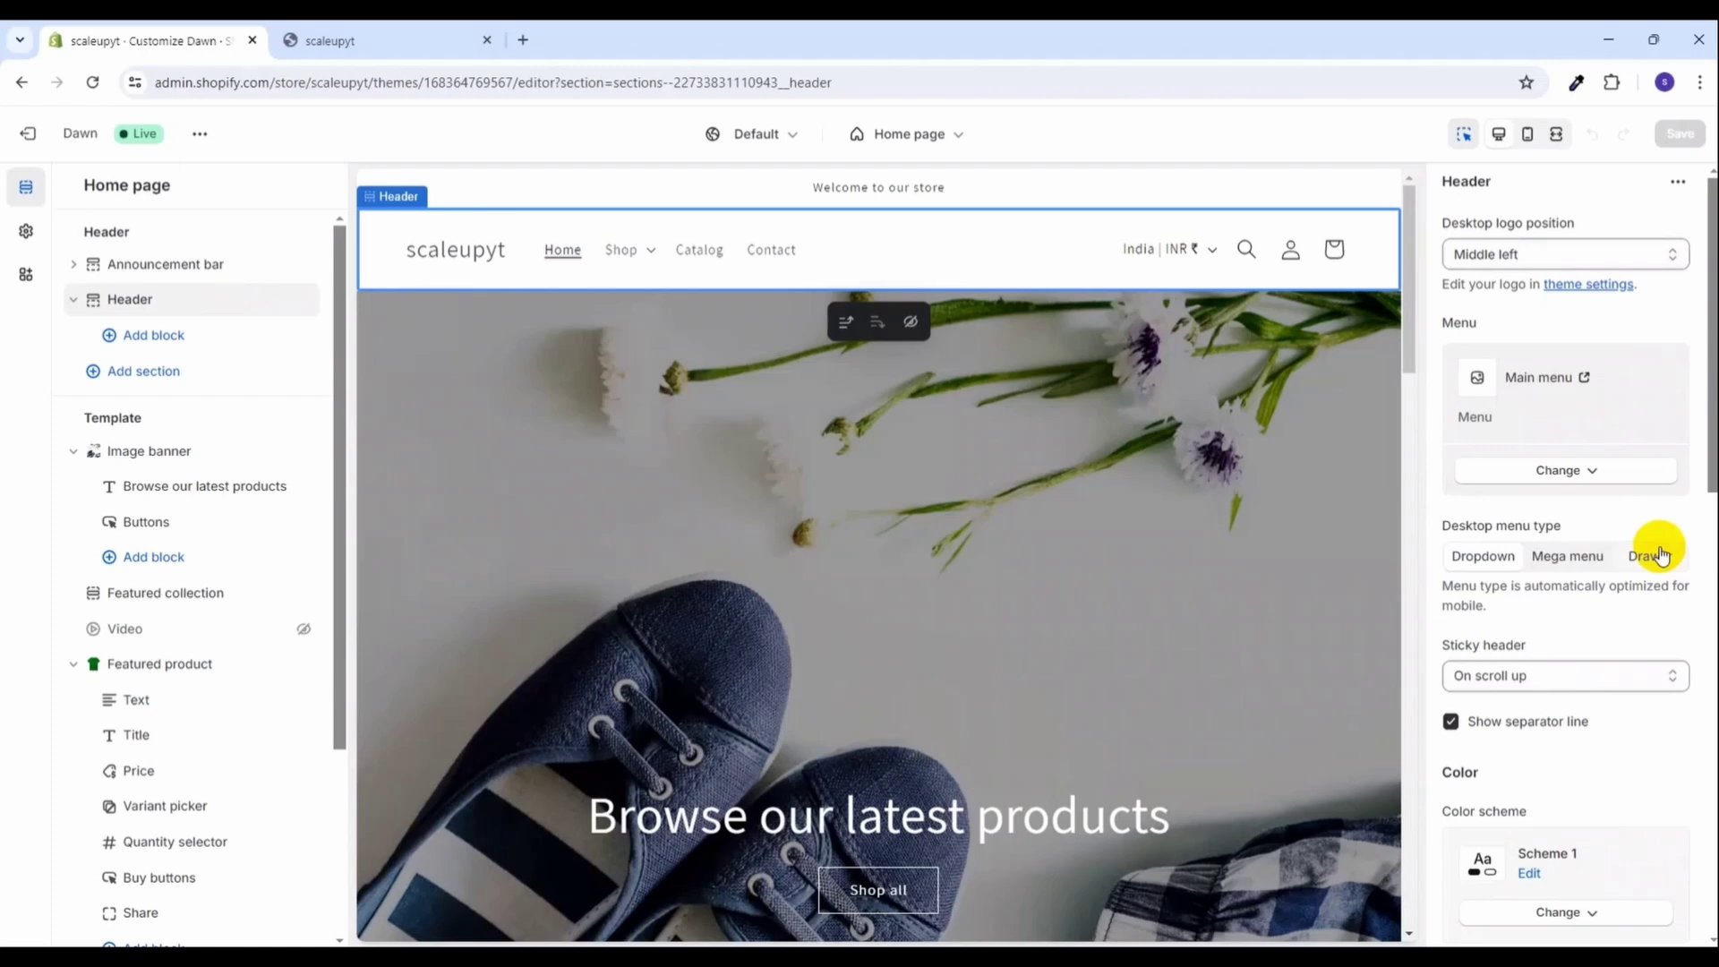
{"action": "left_click", "coordinate": [309, 40]}
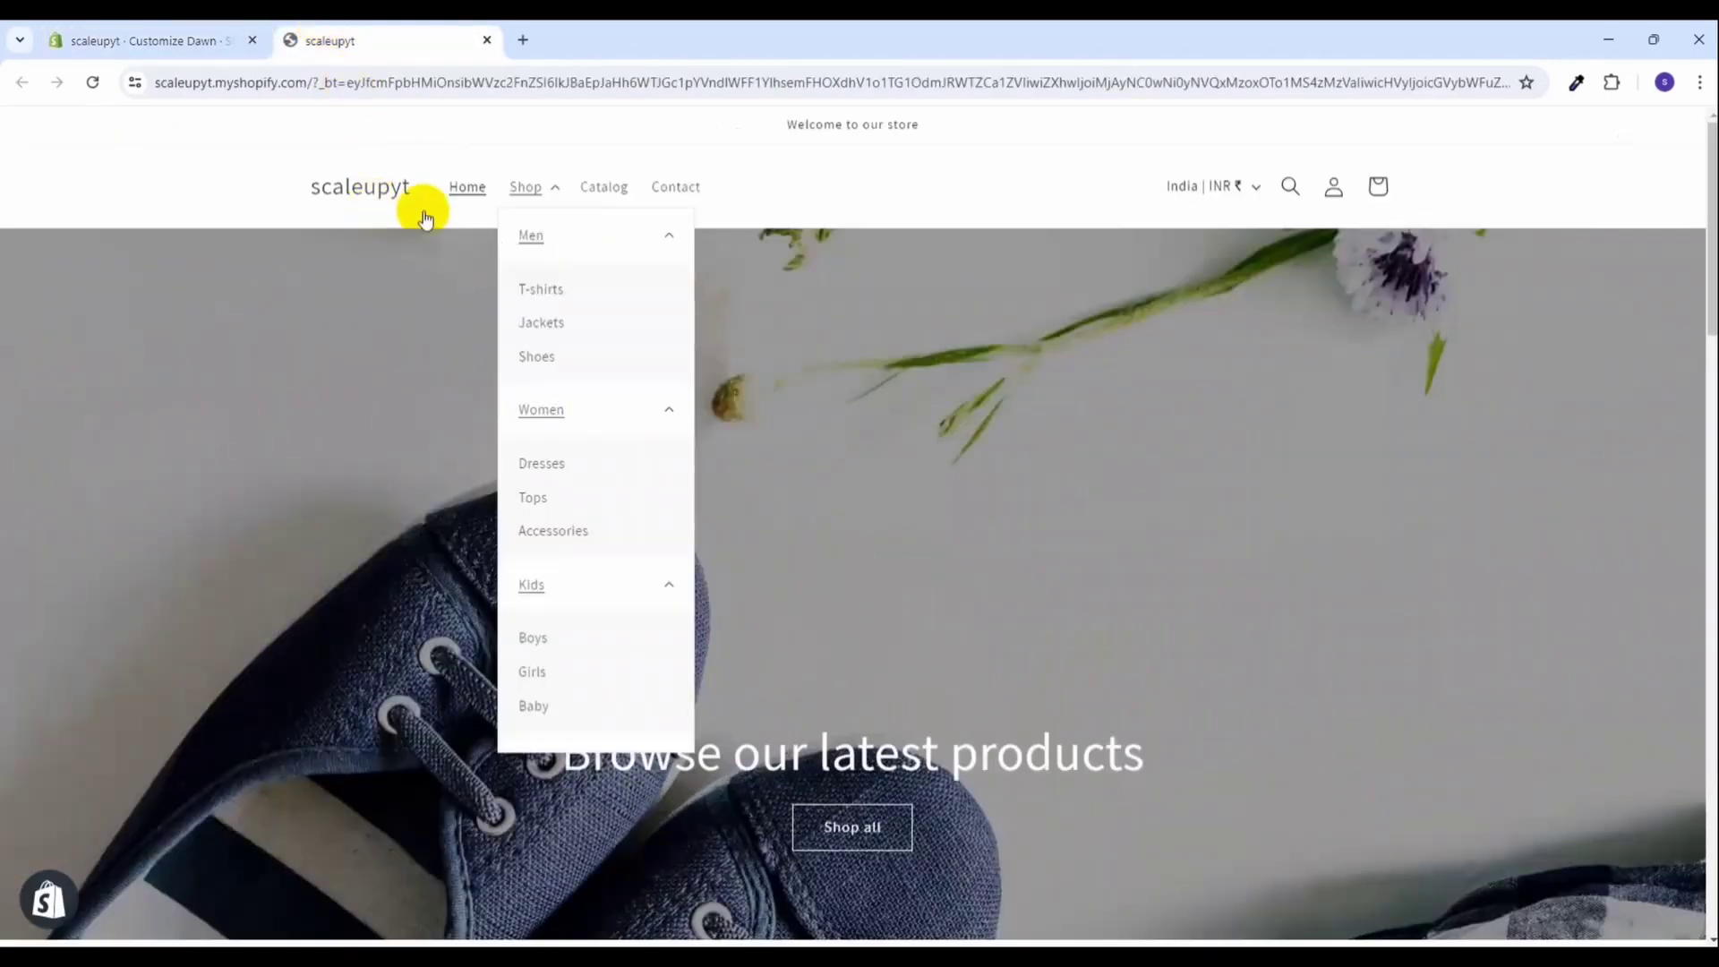
{"action": "left_click", "coordinate": [525, 192]}
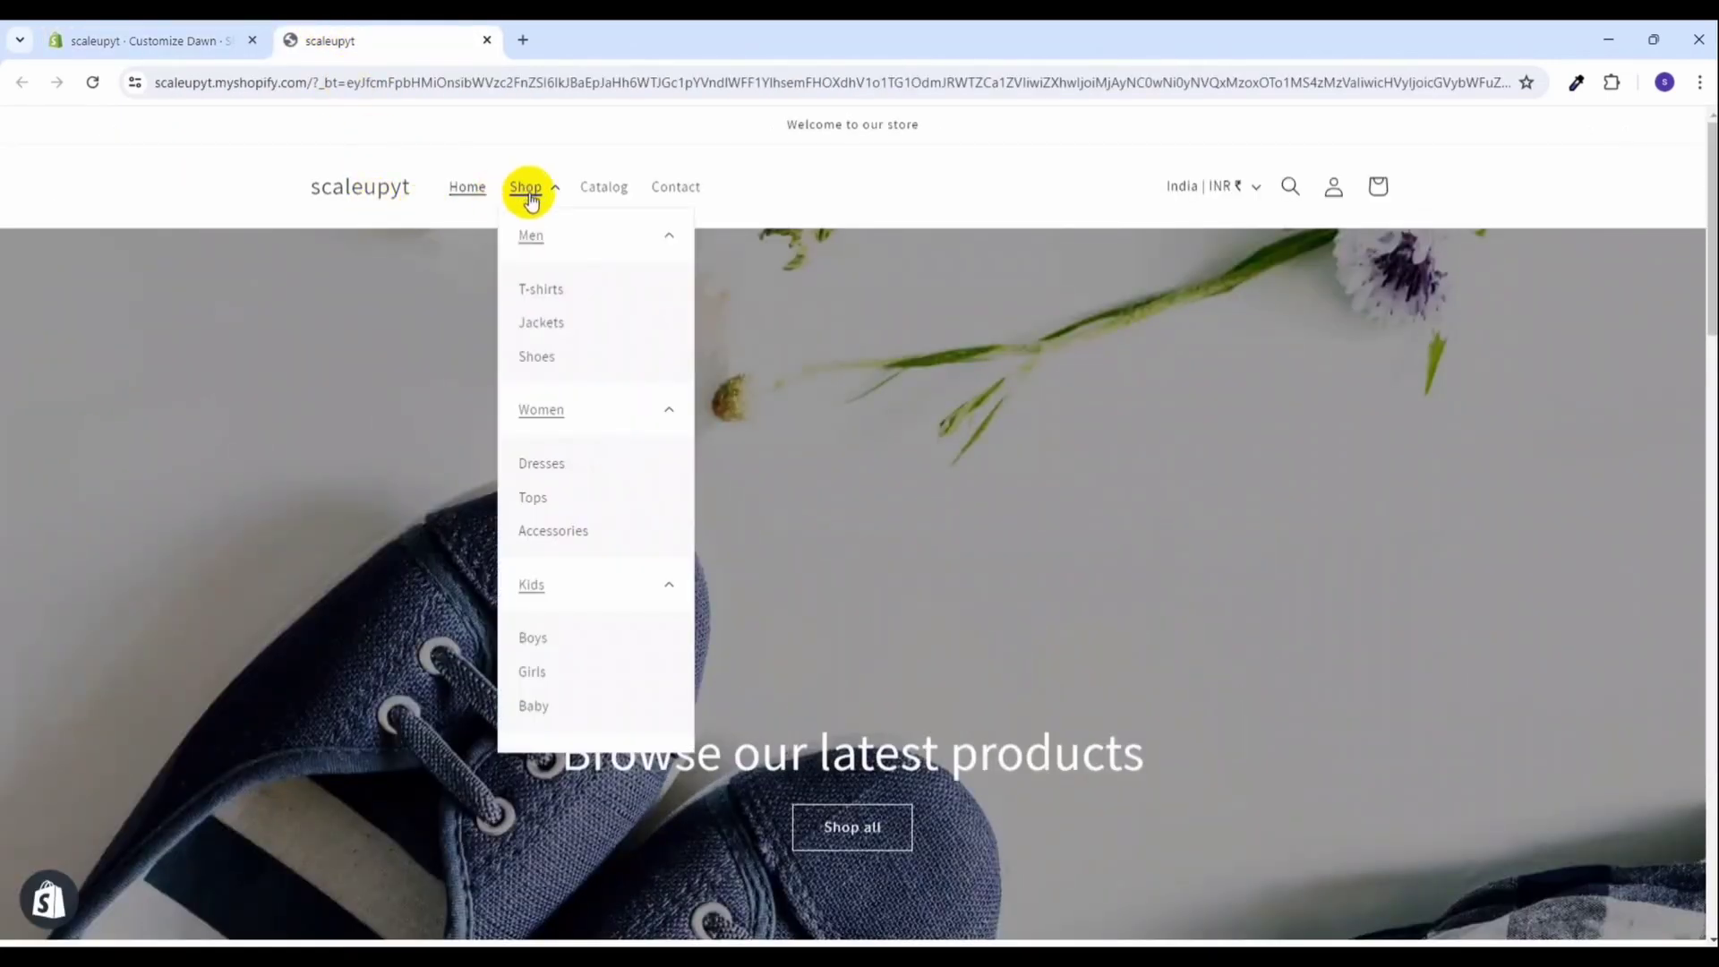
{"action": "left_click", "coordinate": [668, 235]}
{"action": "left_click", "coordinate": [669, 269]}
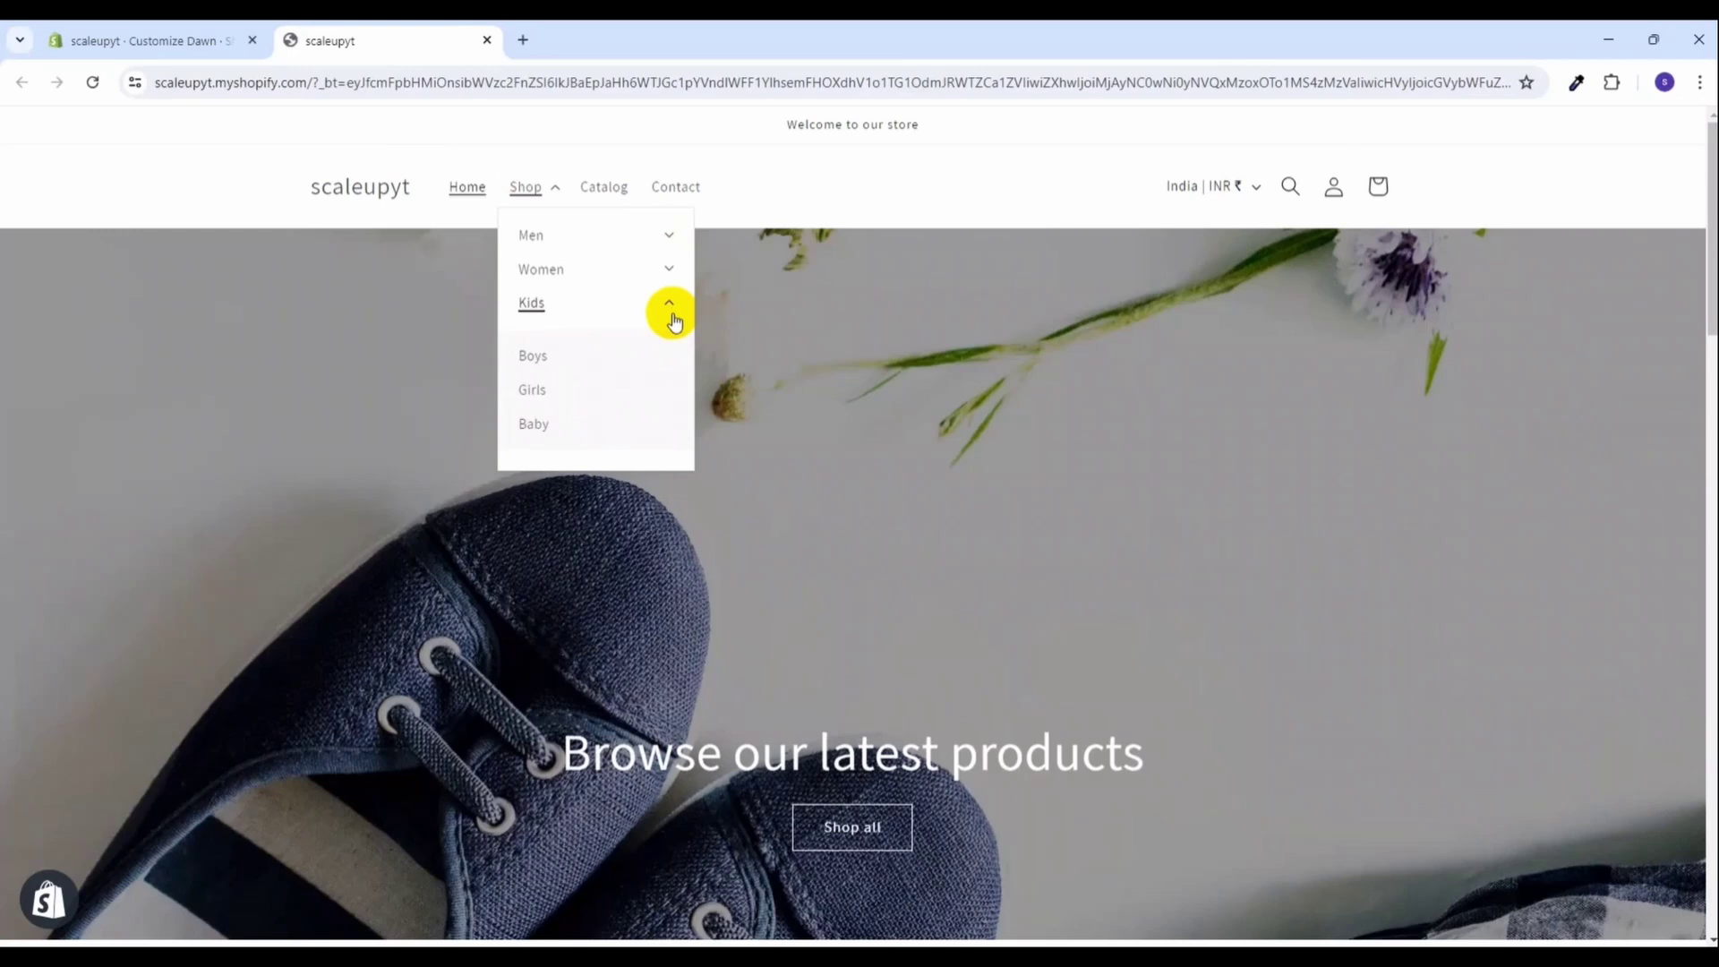
{"action": "left_click", "coordinate": [669, 305]}
{"action": "left_click", "coordinate": [152, 40]}
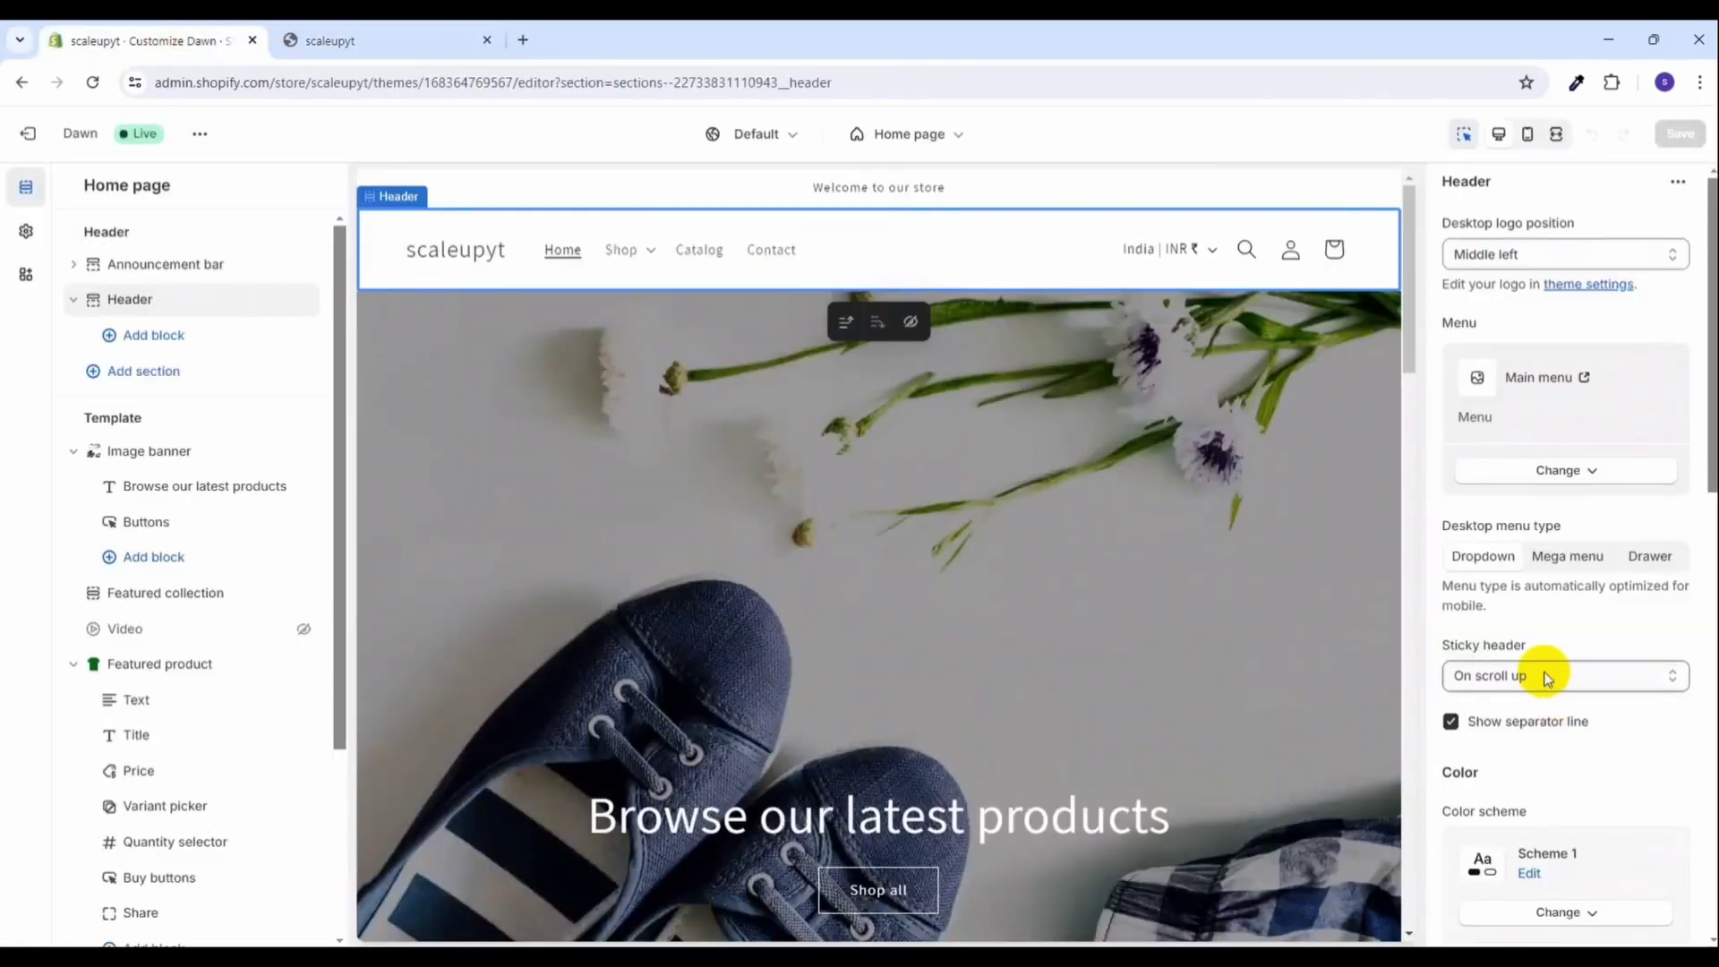
- Switch the header's desktop menu type to Mega menu, preview Shop, and save
{"action": "left_click", "coordinate": [1572, 564]}
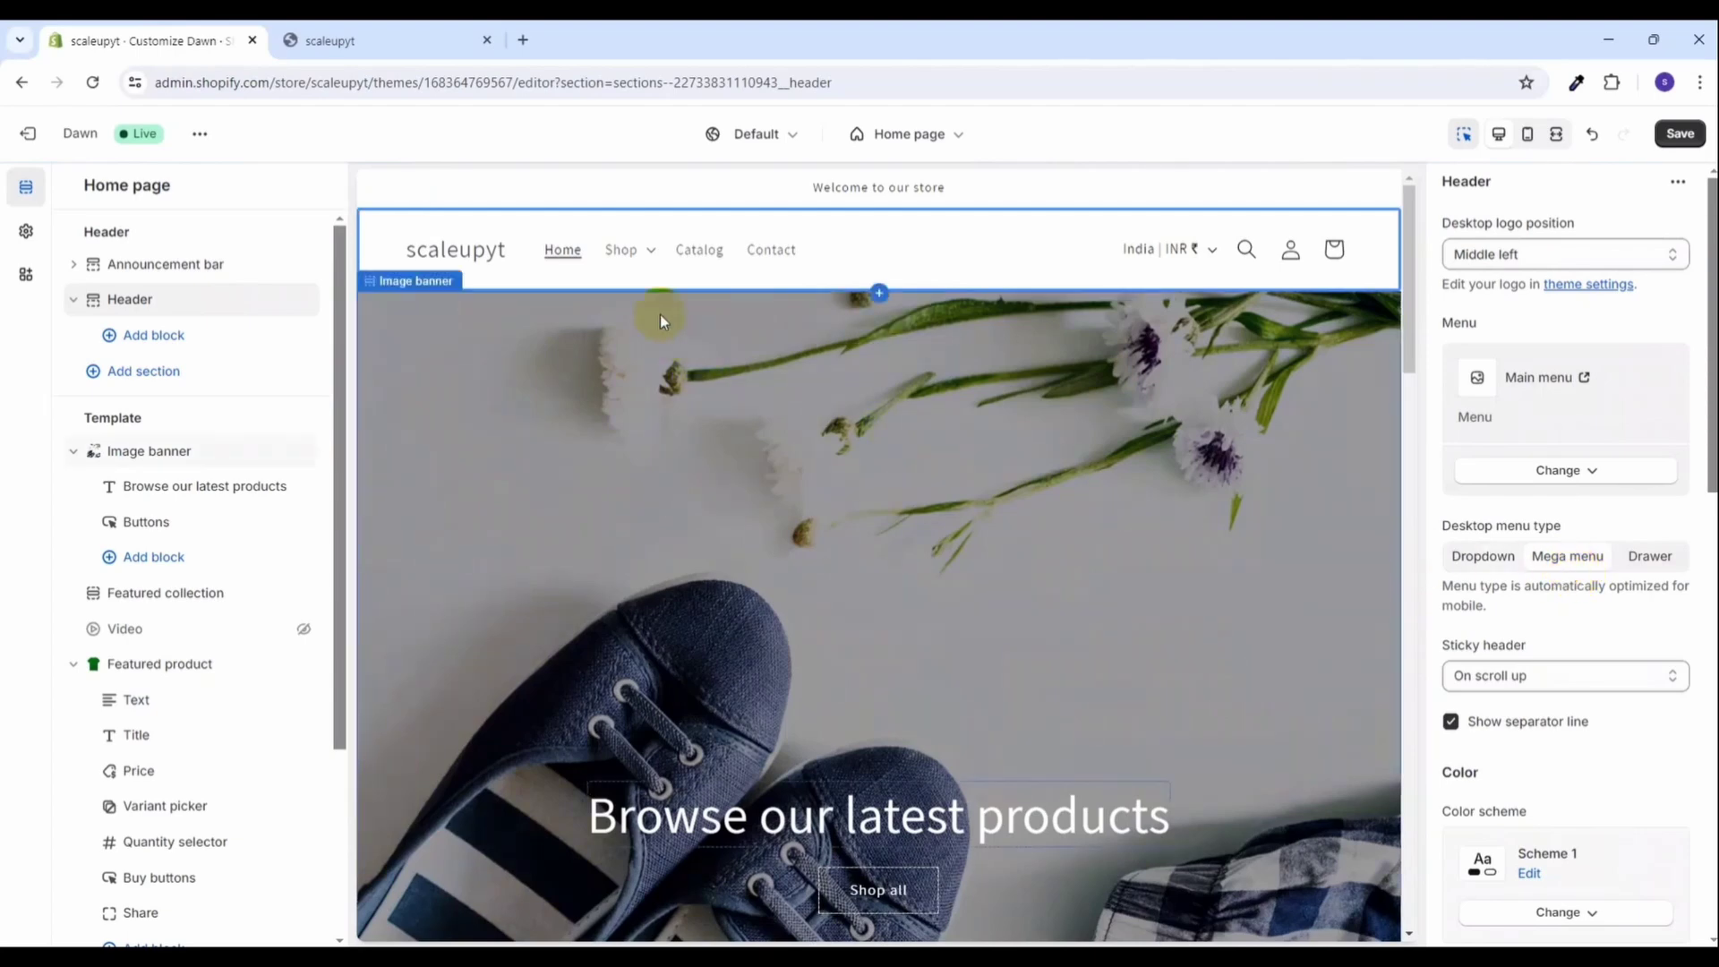
{"action": "left_click", "coordinate": [650, 255]}
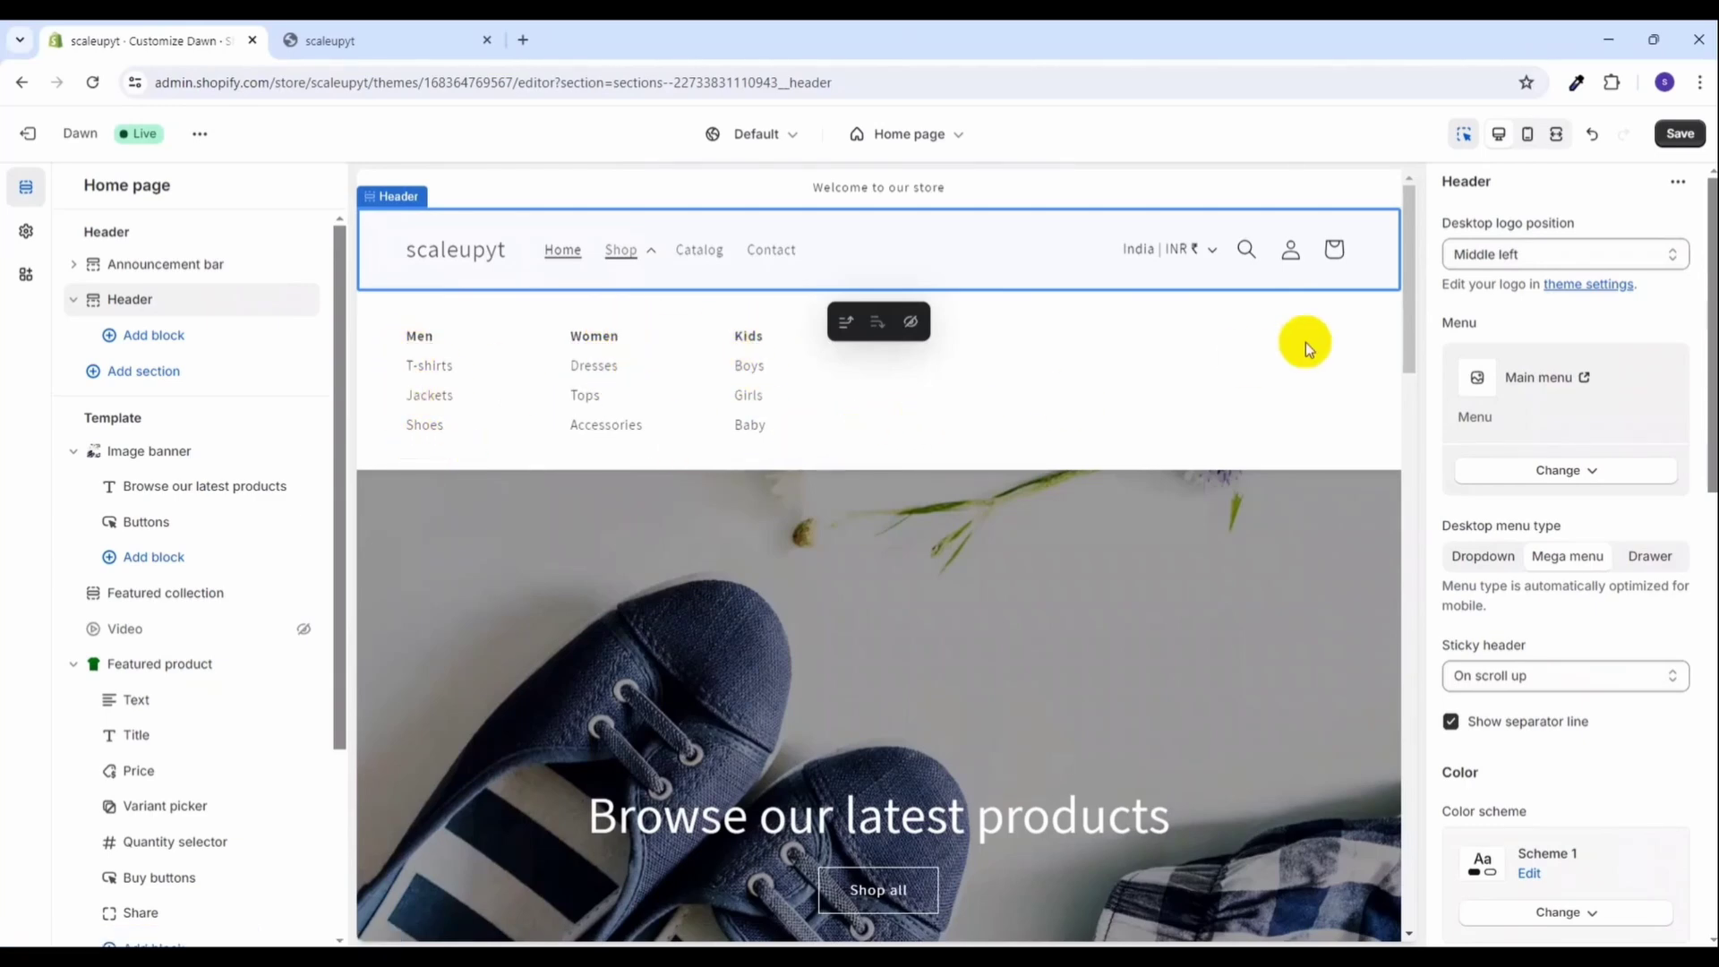
{"action": "left_click", "coordinate": [1679, 133]}
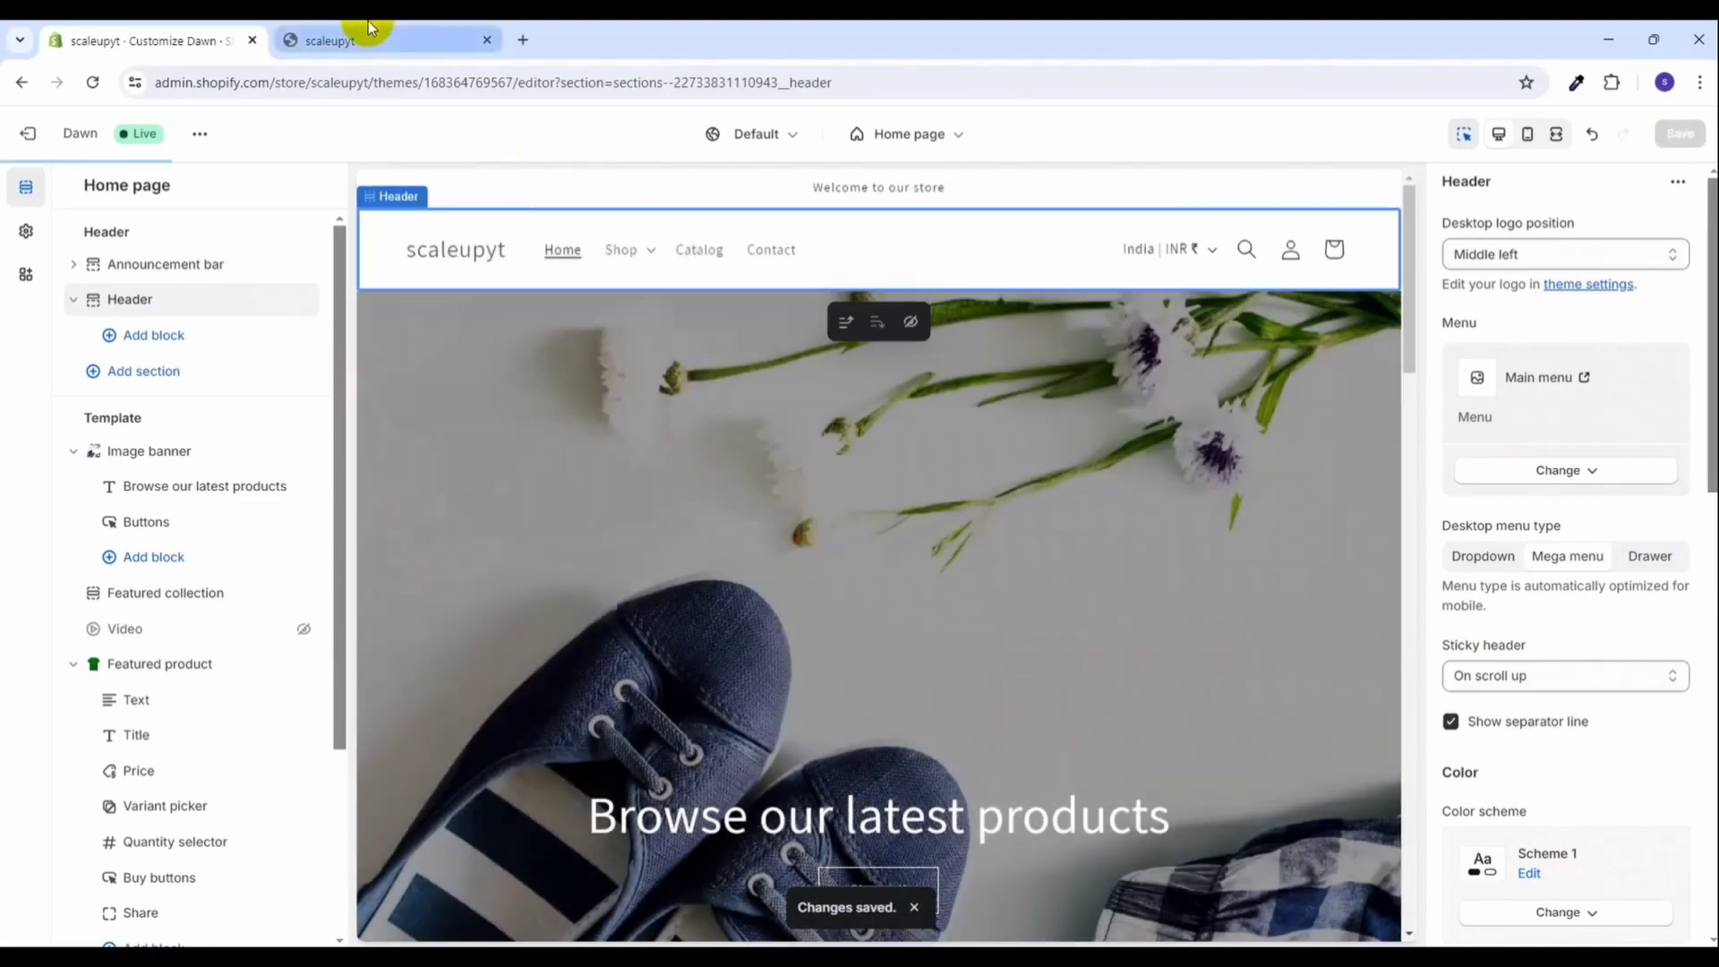
- Check the live storefront's Shop mega menu showing Men, Women and Kids columns
{"action": "left_click", "coordinate": [368, 32]}
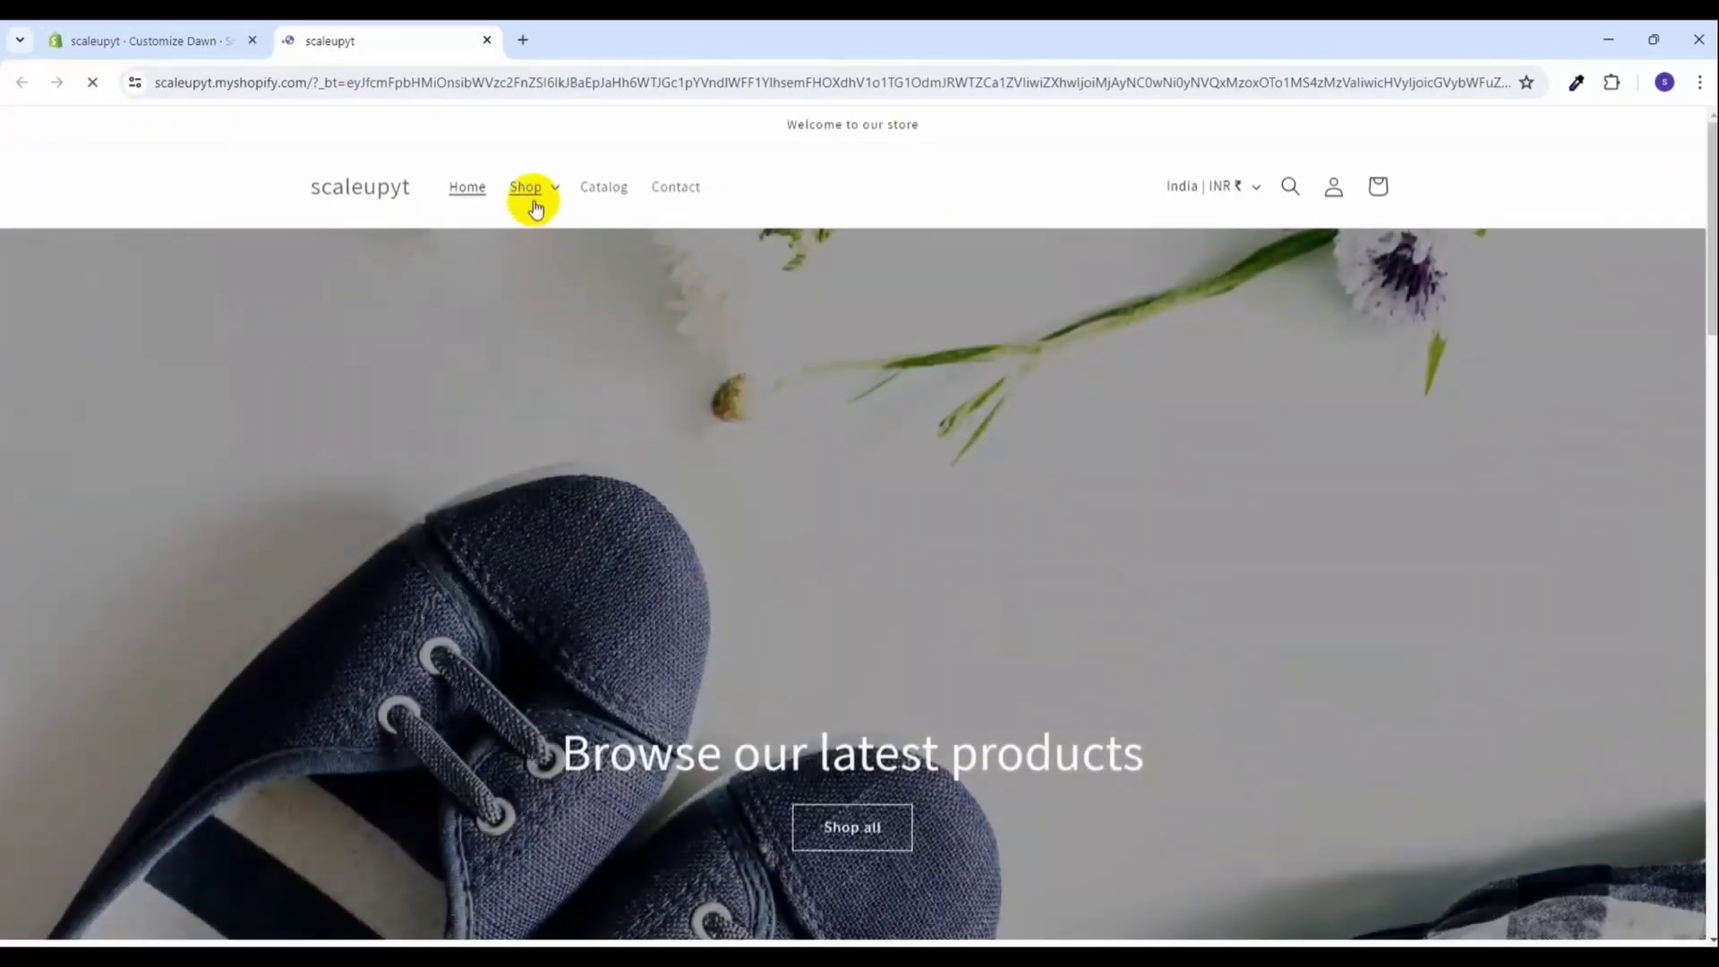
{"action": "left_click", "coordinate": [532, 192]}
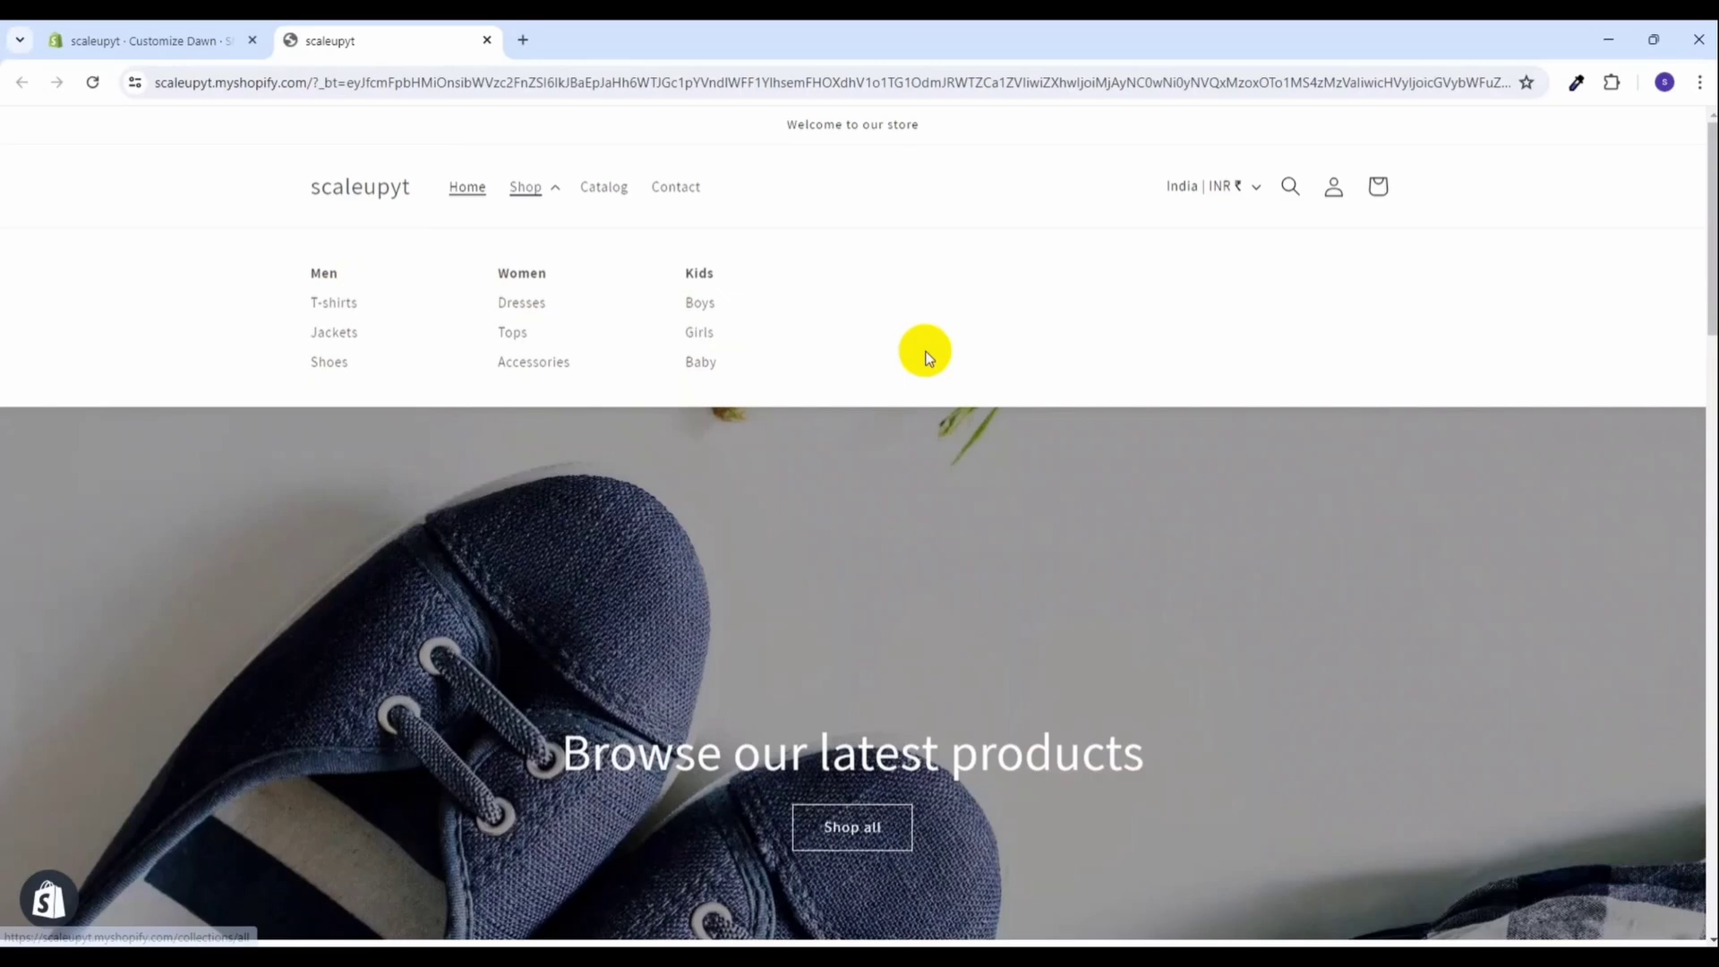
{"action": "left_click", "coordinate": [179, 40]}
{"action": "mouse_move", "coordinate": [879, 250]}
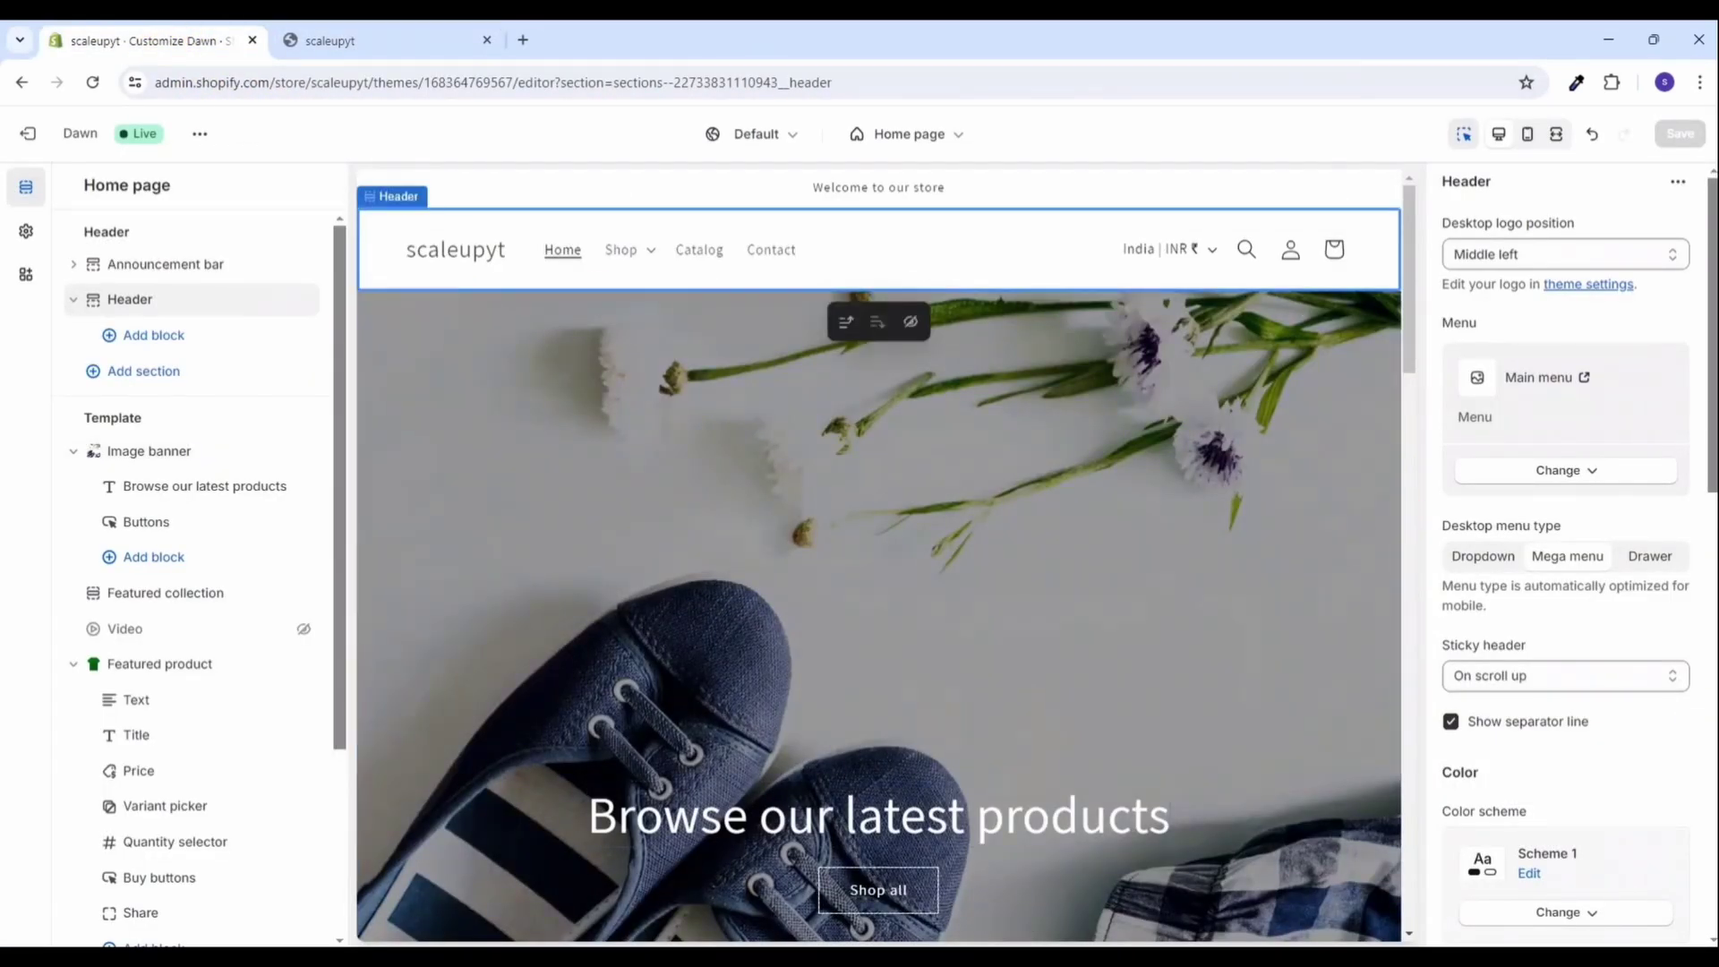
- Set the desktop menu type to Drawer and open Shop in the preview drawer
{"action": "left_click", "coordinate": [1660, 557]}
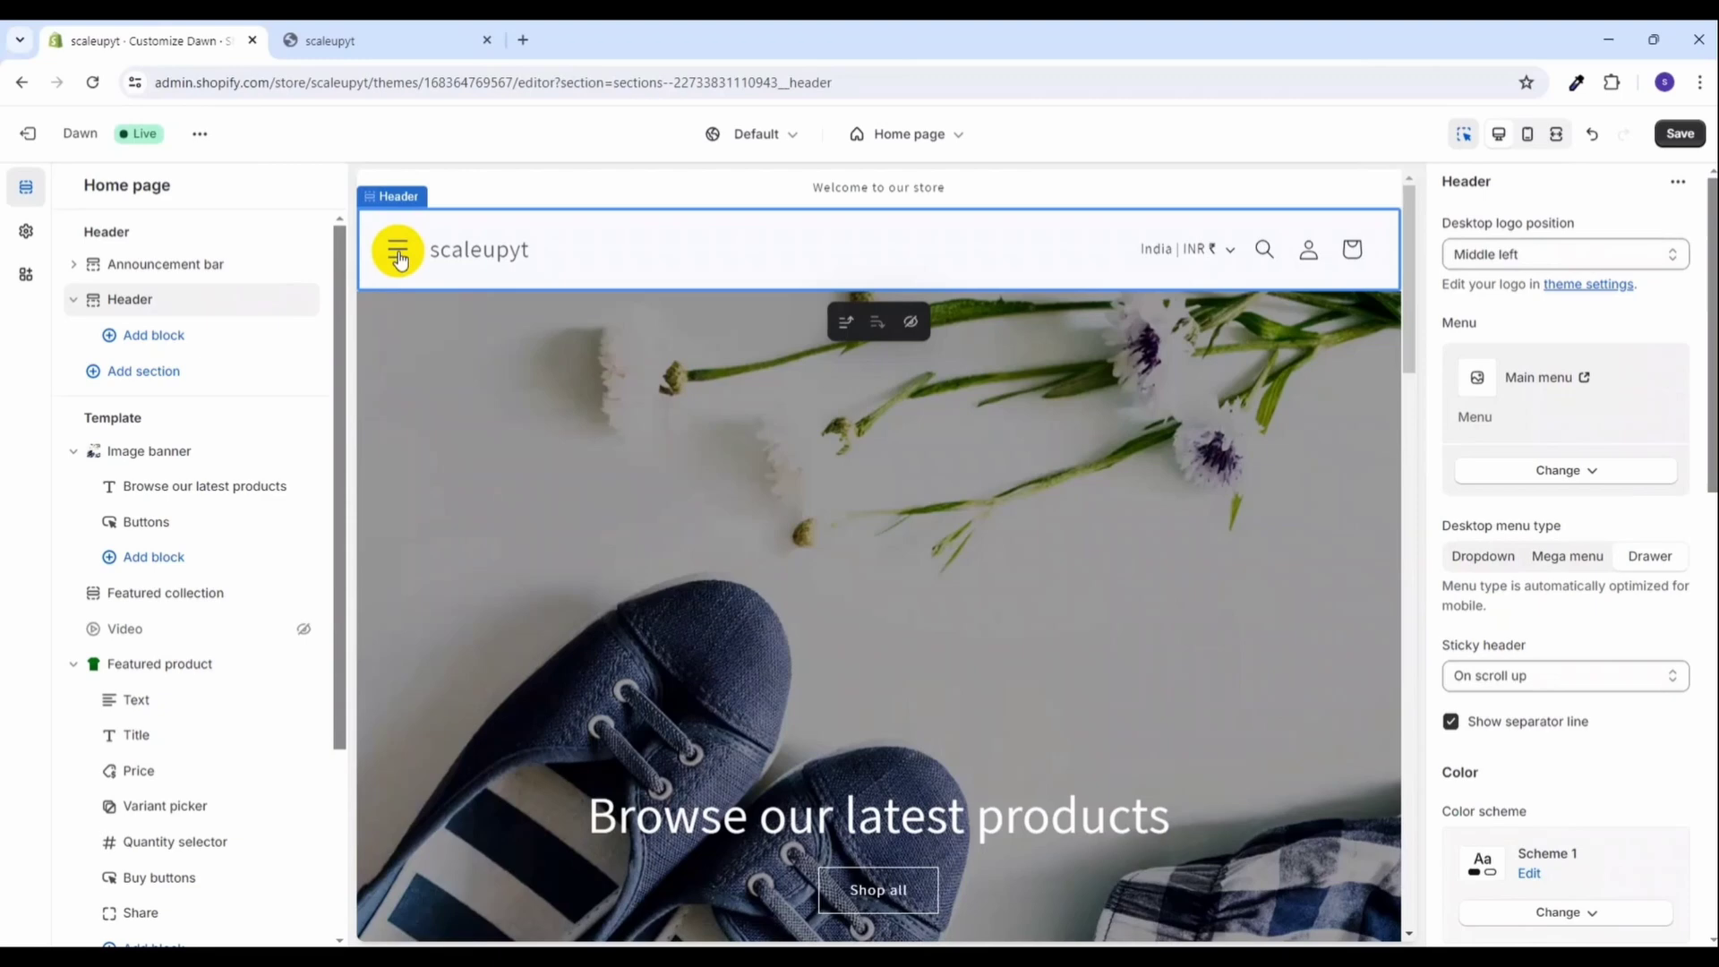
{"action": "left_click", "coordinate": [400, 261]}
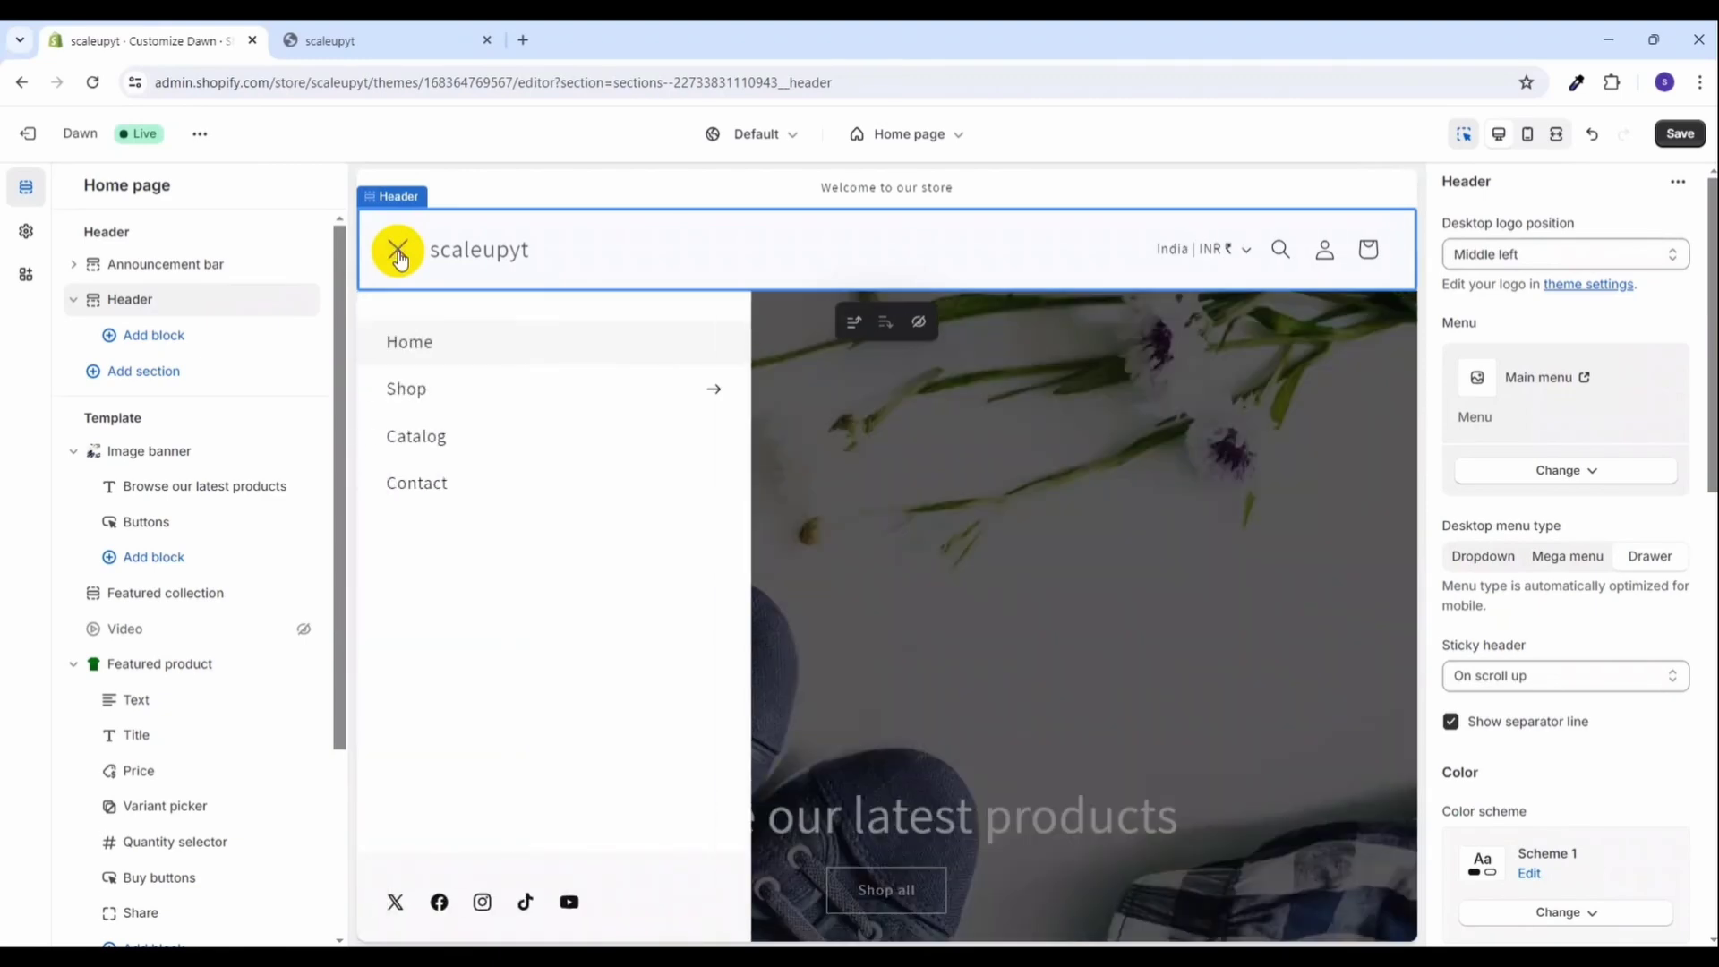
{"action": "left_click", "coordinate": [411, 388]}
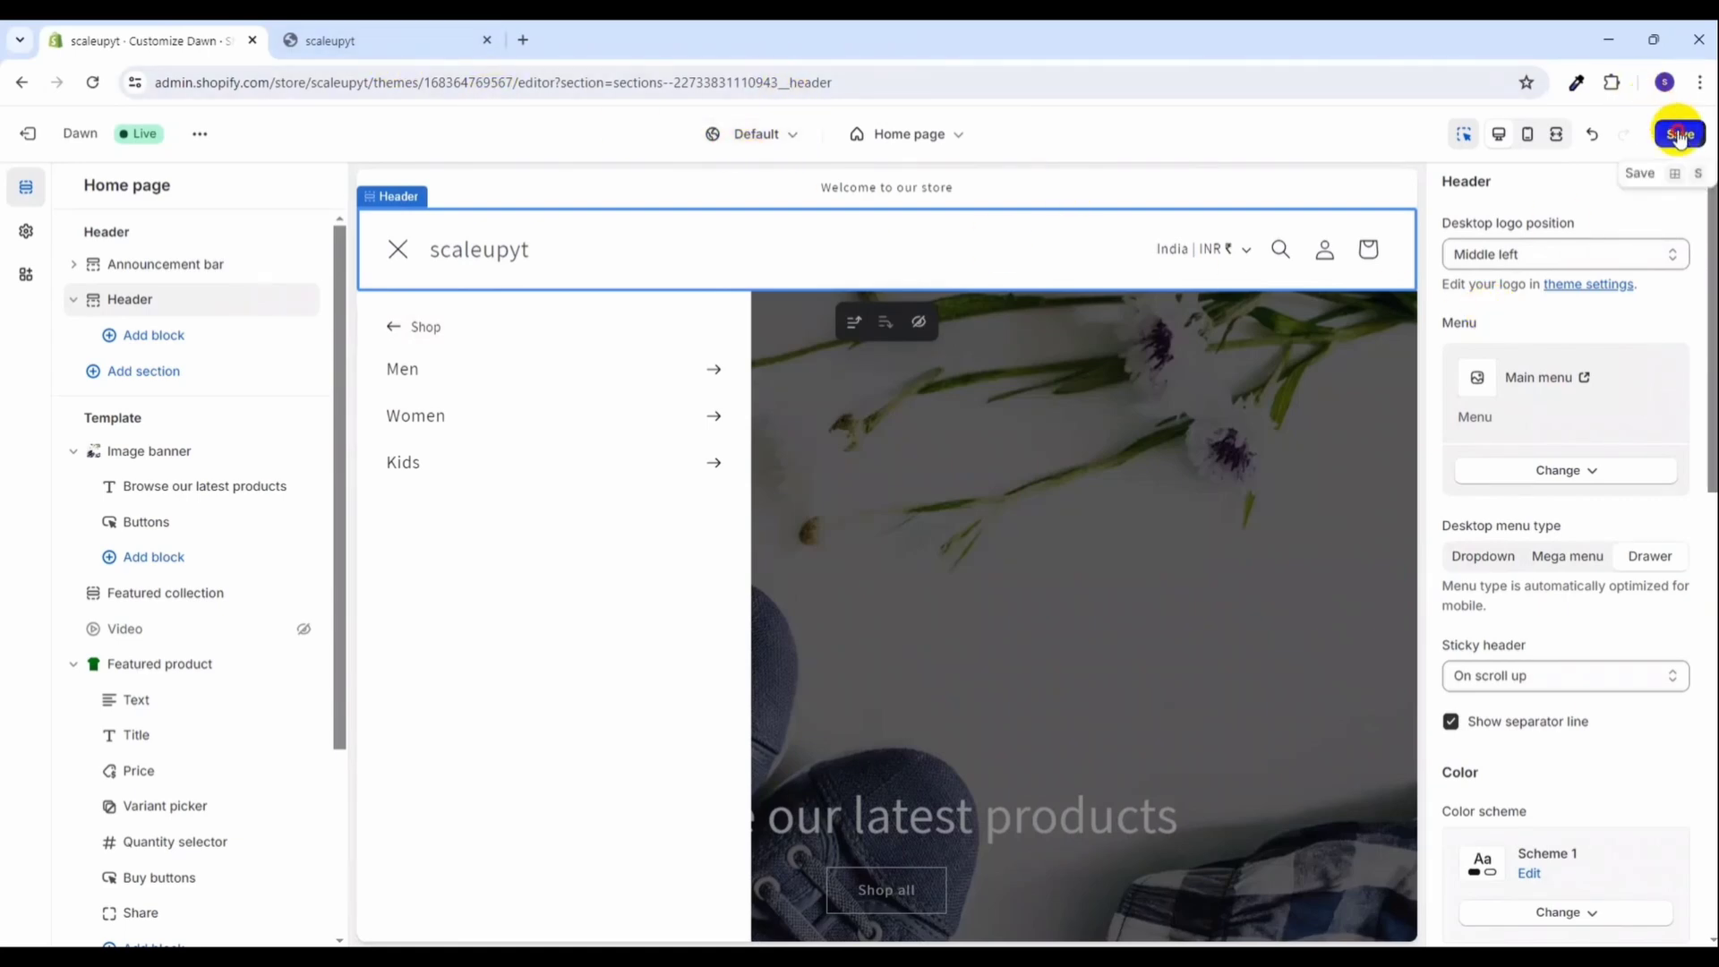
- Test the storefront drawer's Shop > Men submenus, then close the drawer
{"action": "left_click", "coordinate": [428, 28]}
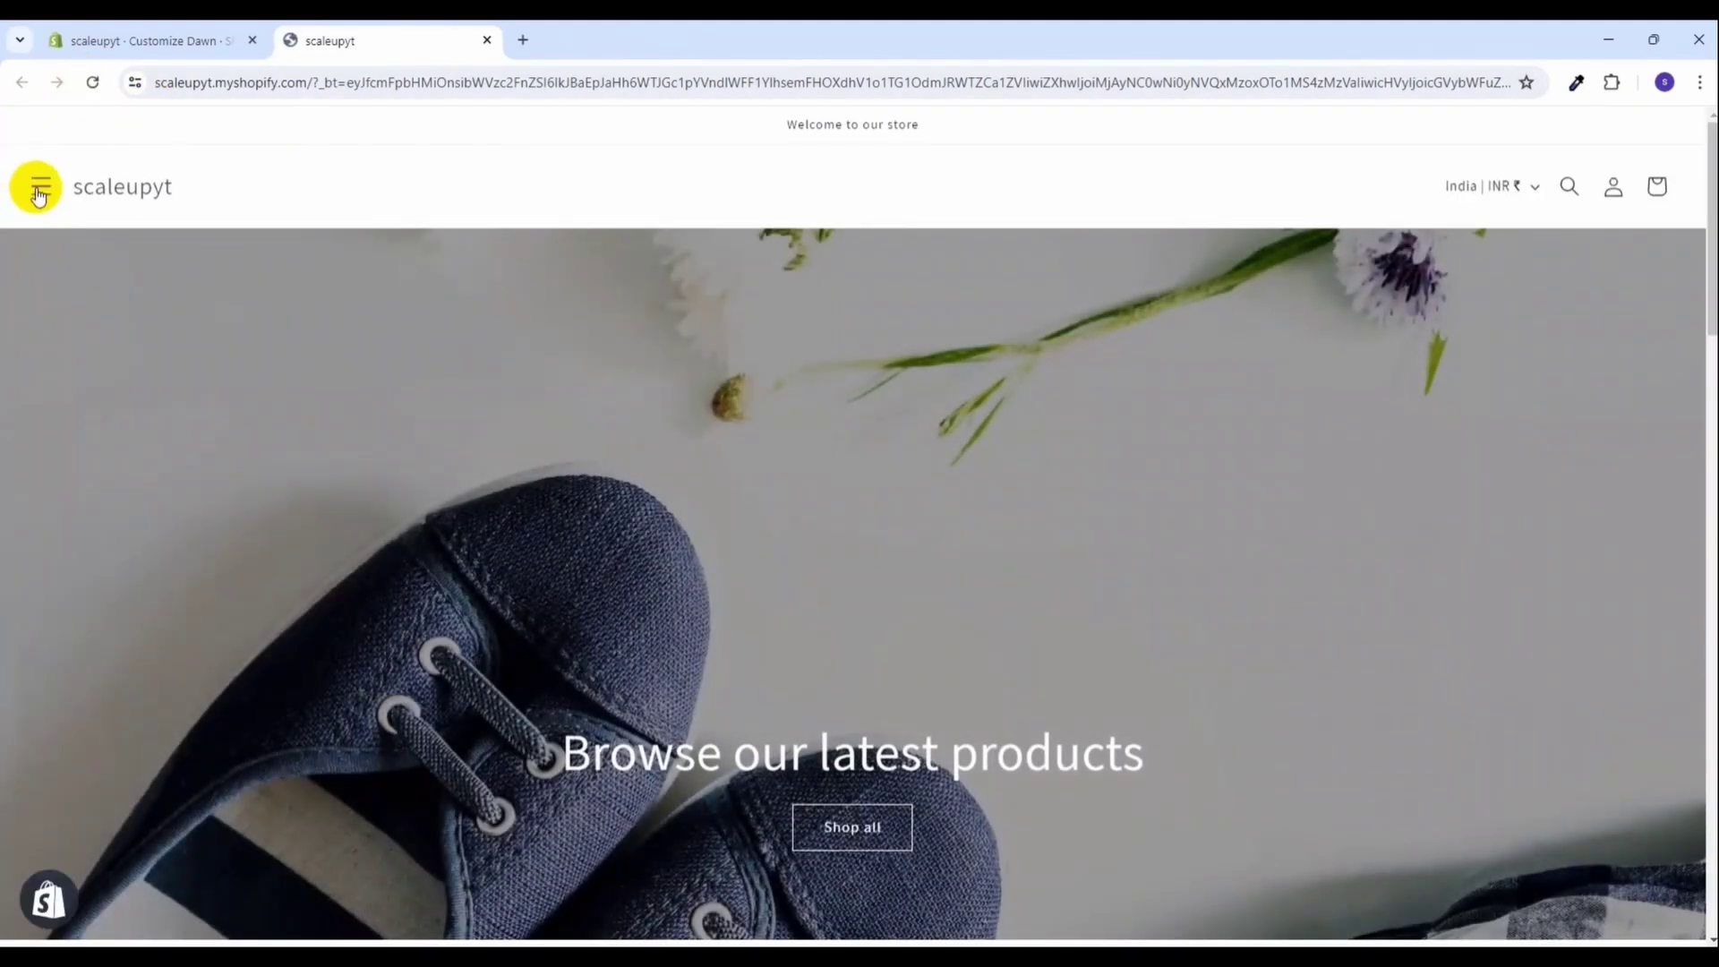
{"action": "left_click", "coordinate": [39, 190]}
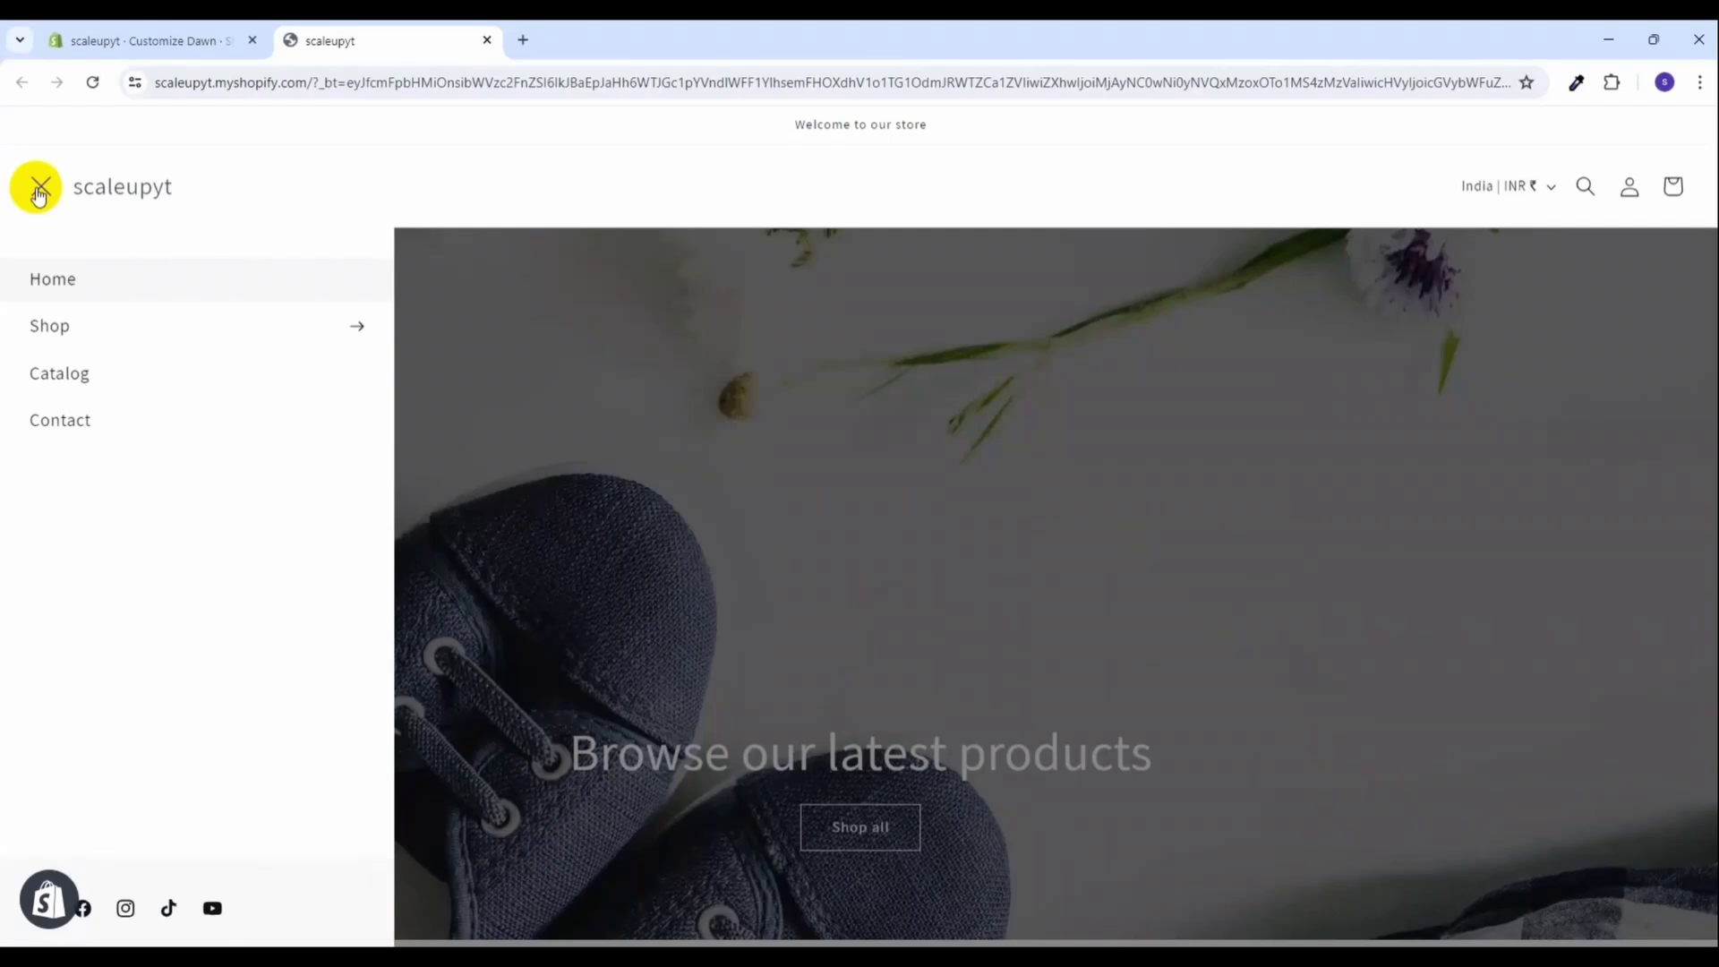
{"action": "left_click", "coordinate": [86, 326]}
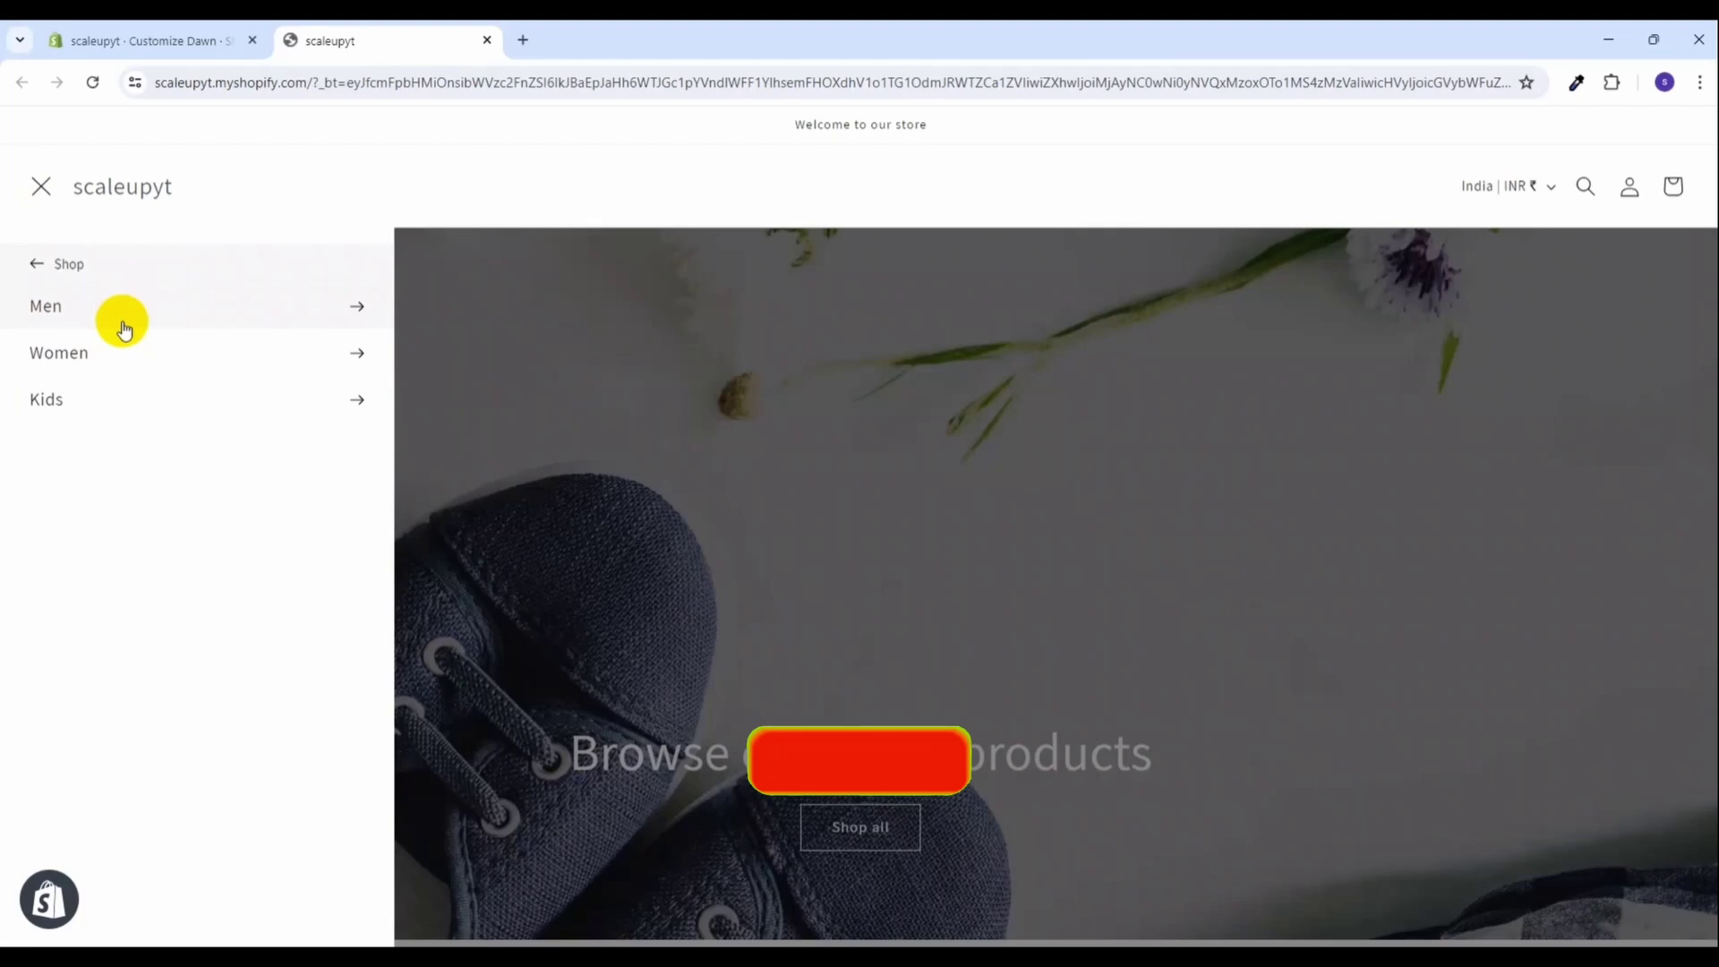
{"action": "left_click", "coordinate": [121, 324]}
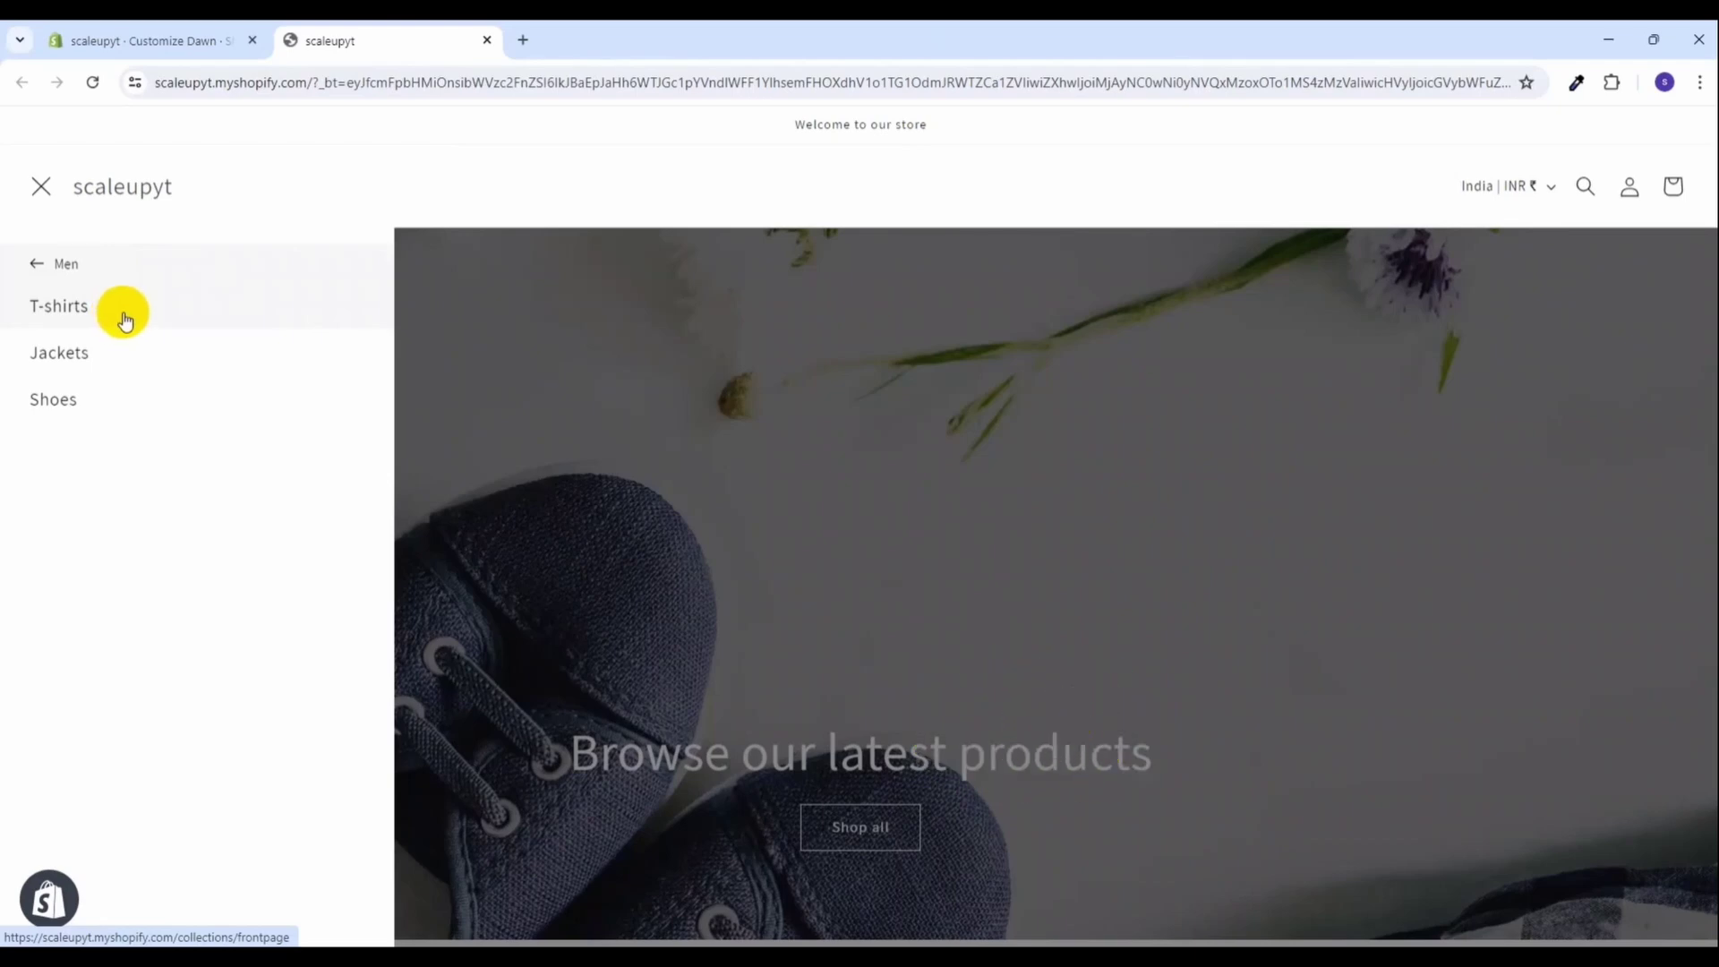
{"action": "left_click", "coordinate": [42, 184]}
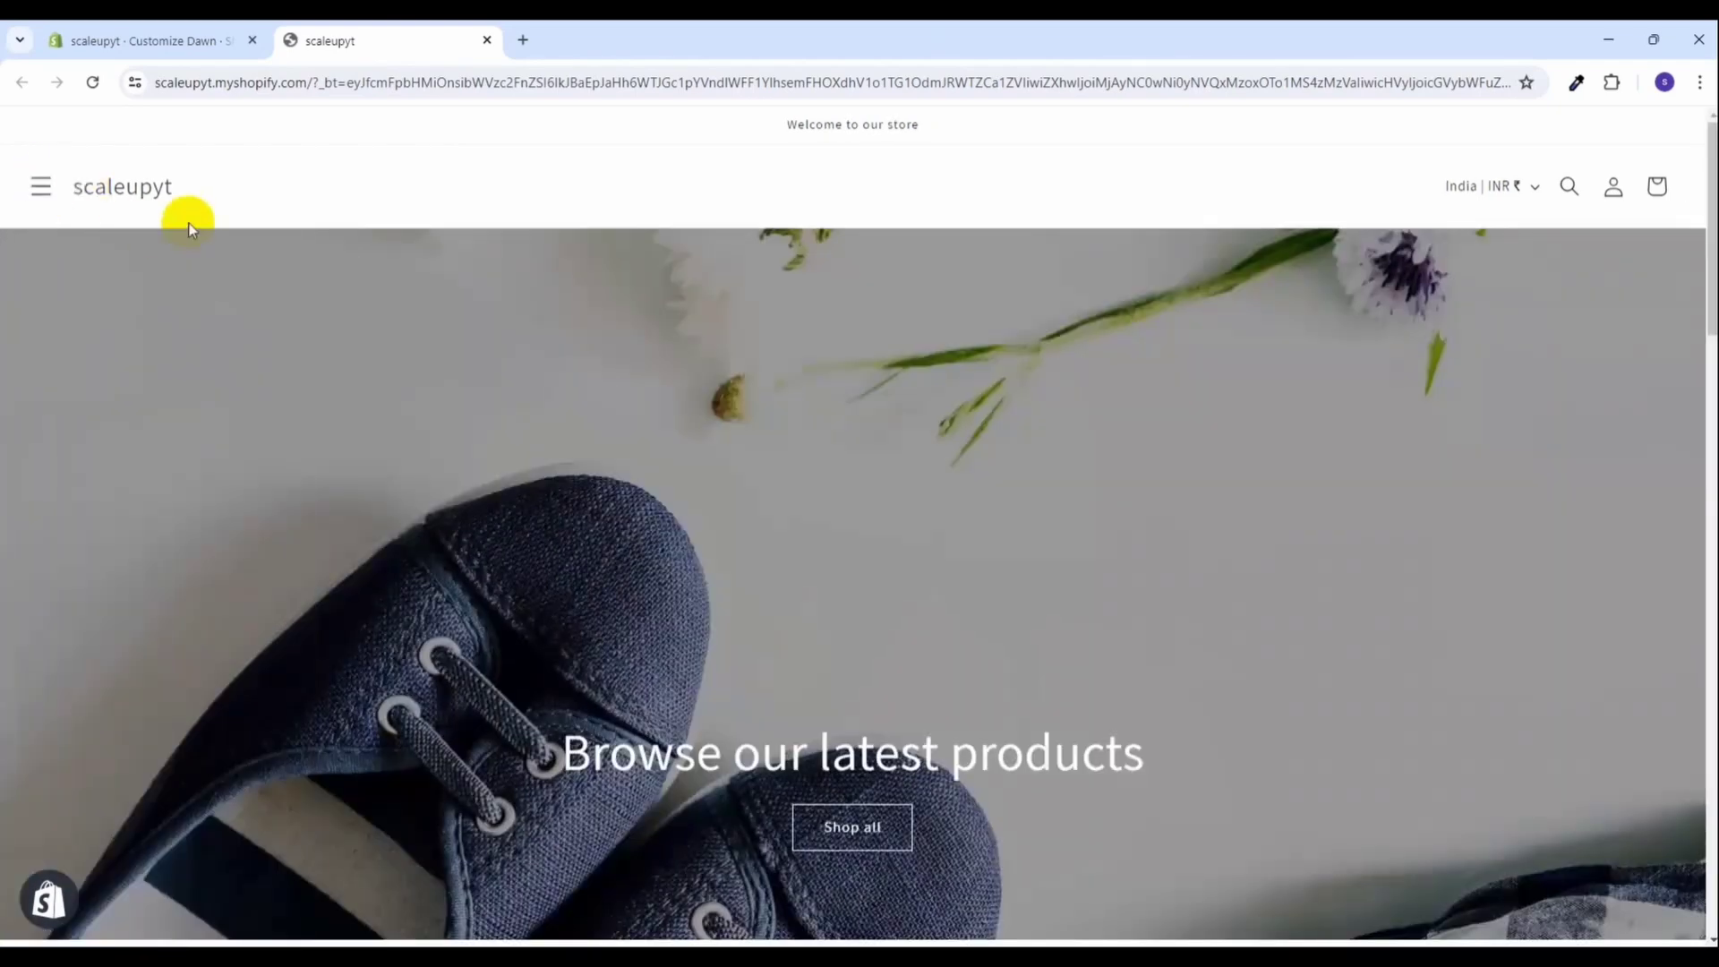
- In the theme editor, switch the header's desktop menu type back to Dropdown
{"action": "left_click", "coordinate": [126, 41]}
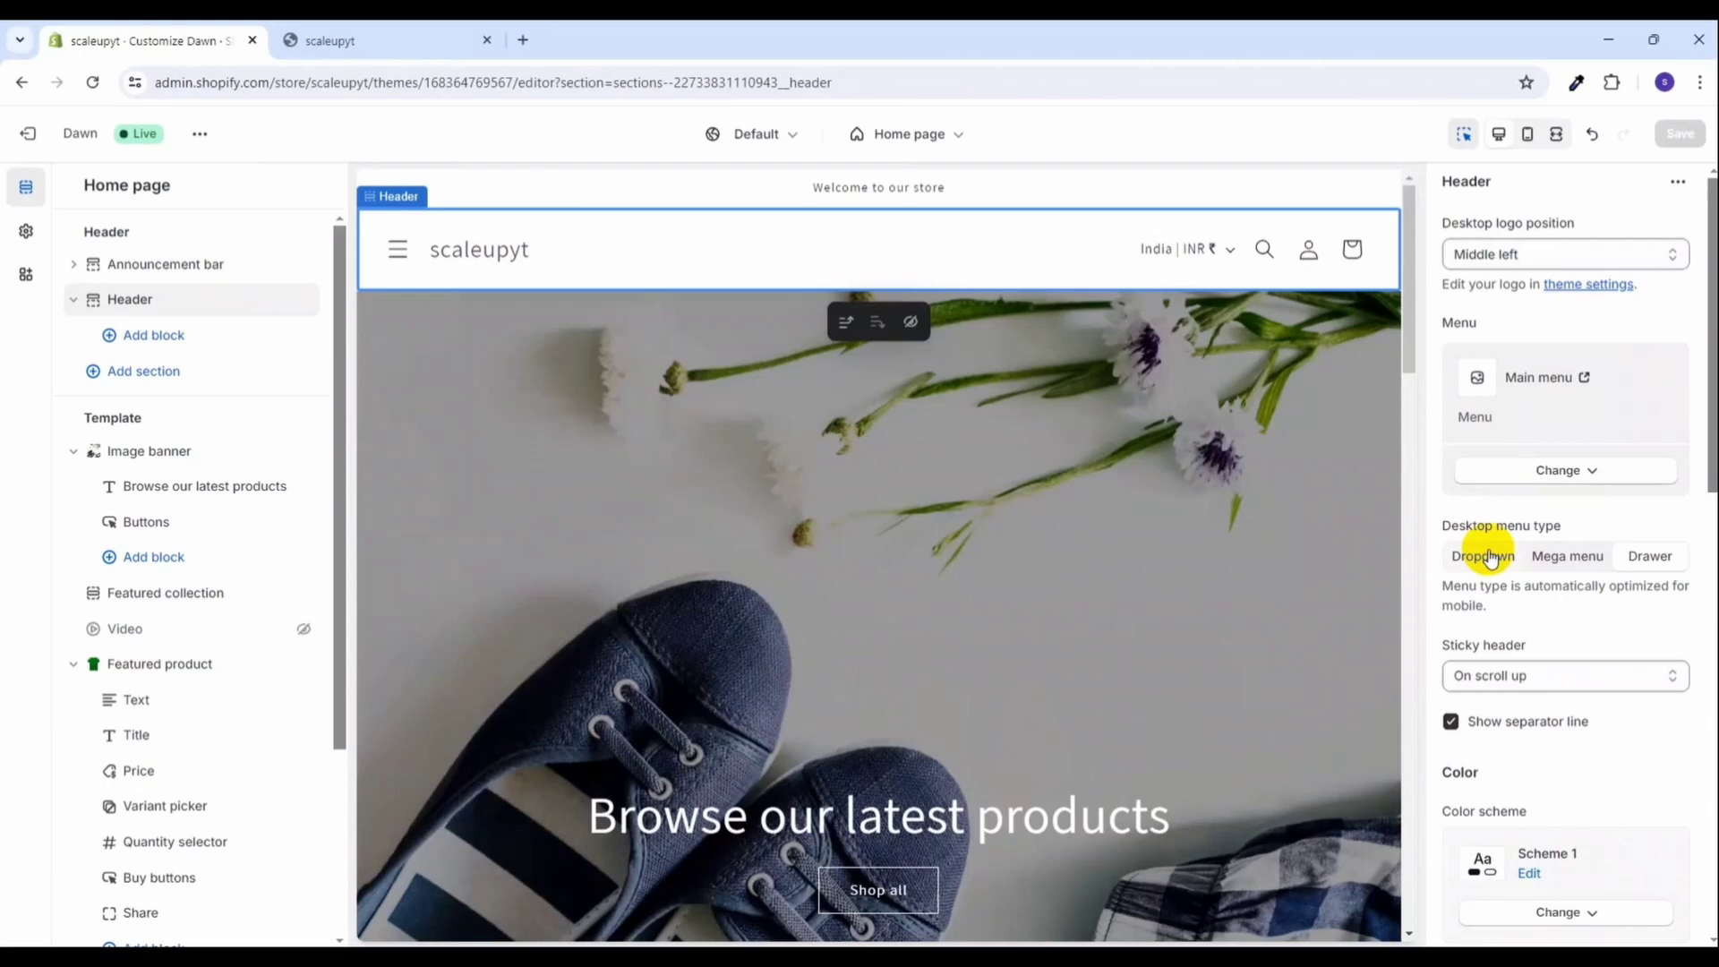
{"action": "left_click", "coordinate": [1484, 553]}
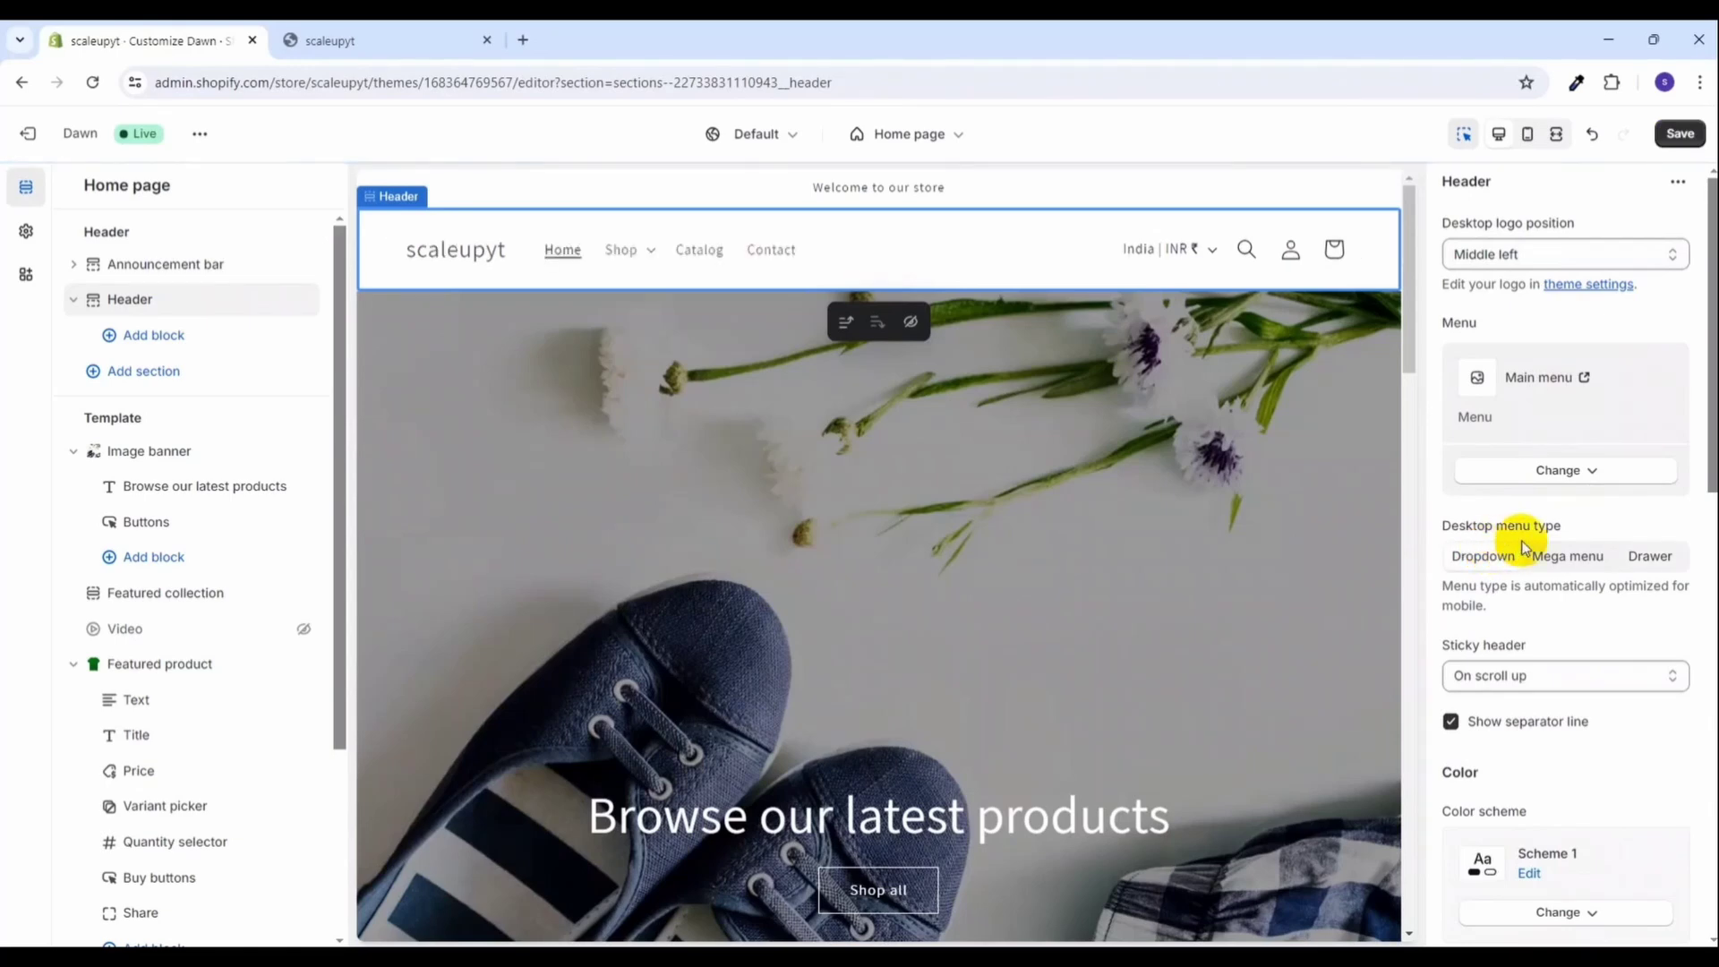